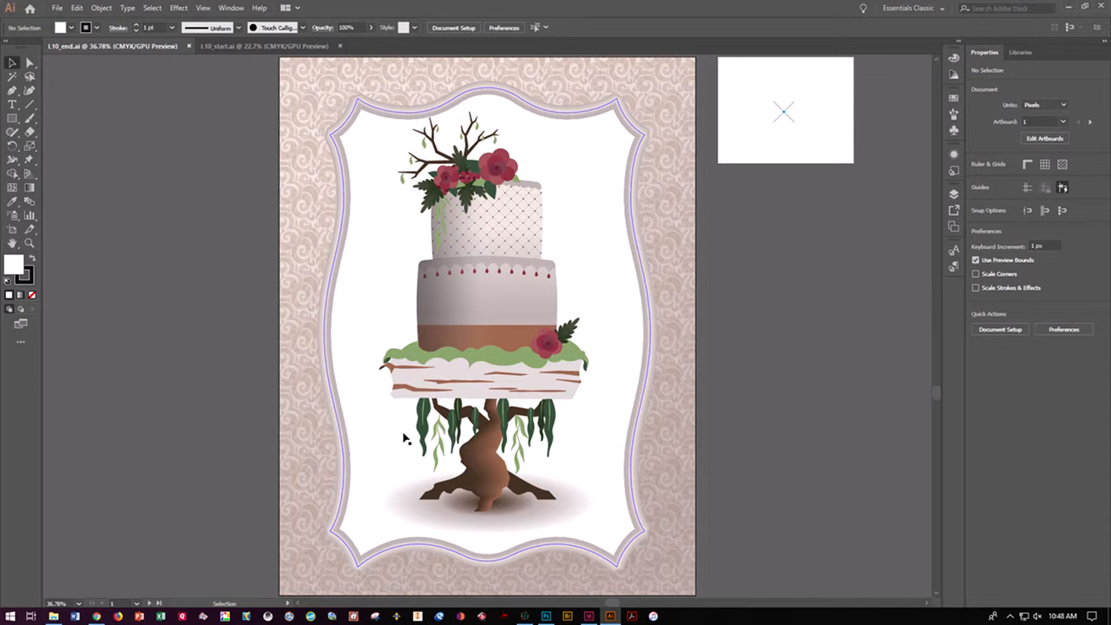
Switch to the L10_start.ai document and save it as L10_cake.ai in Illustrator format with the default options
{"action": "left_click", "coordinate": [233, 46]}
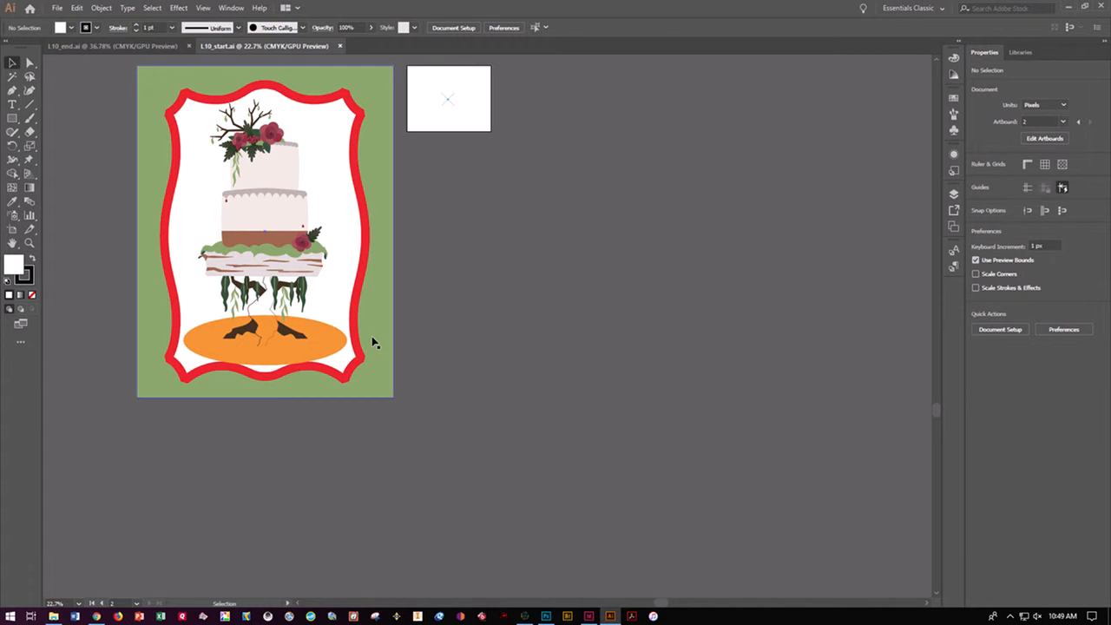
{"action": "left_click", "coordinate": [57, 7]}
{"action": "left_click", "coordinate": [80, 113]}
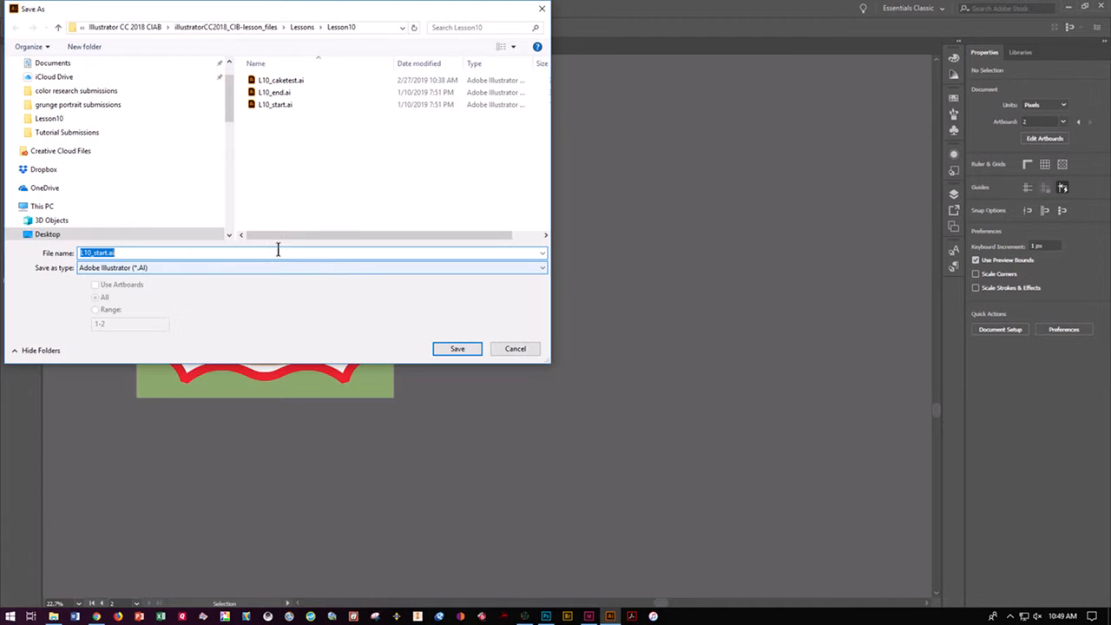
{"action": "left_click", "coordinate": [135, 253]}
{"action": "key", "text": "BackSpace"}
{"action": "key", "text": "BackSpace"}
{"action": "key", "text": "BackSpace"}
{"action": "key", "text": "BackSpace"}
{"action": "key", "text": "BackSpace"}
{"action": "key", "text": "BackSpace"}
{"action": "key", "text": "BackSpace"}
{"action": "key", "text": "BackSpace"}
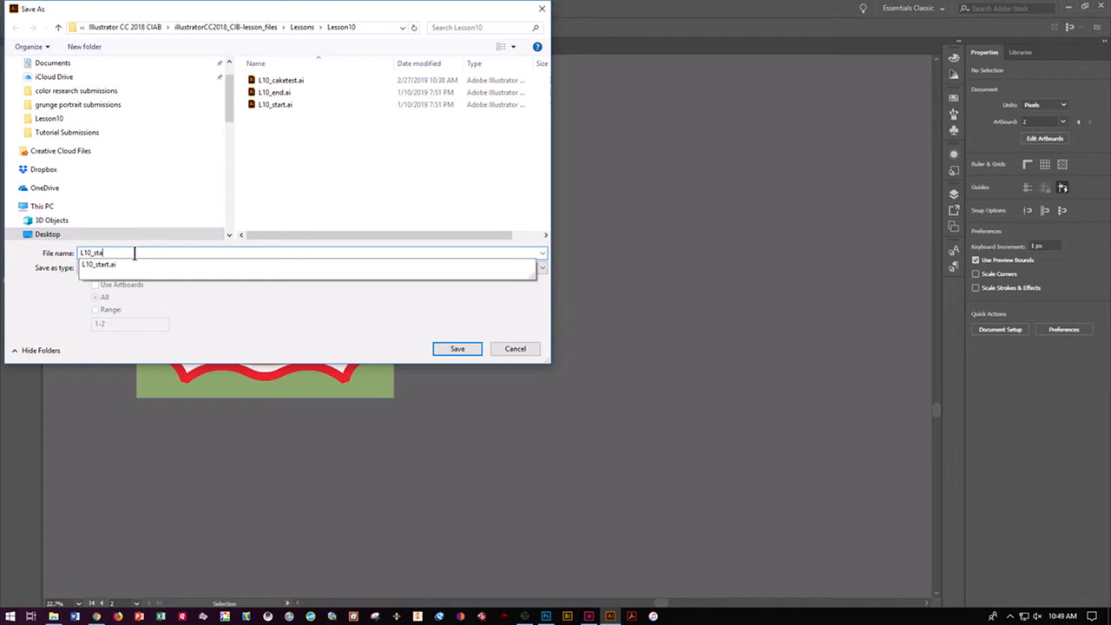
{"action": "type", "text": "cake"}
{"action": "left_click", "coordinate": [452, 350]}
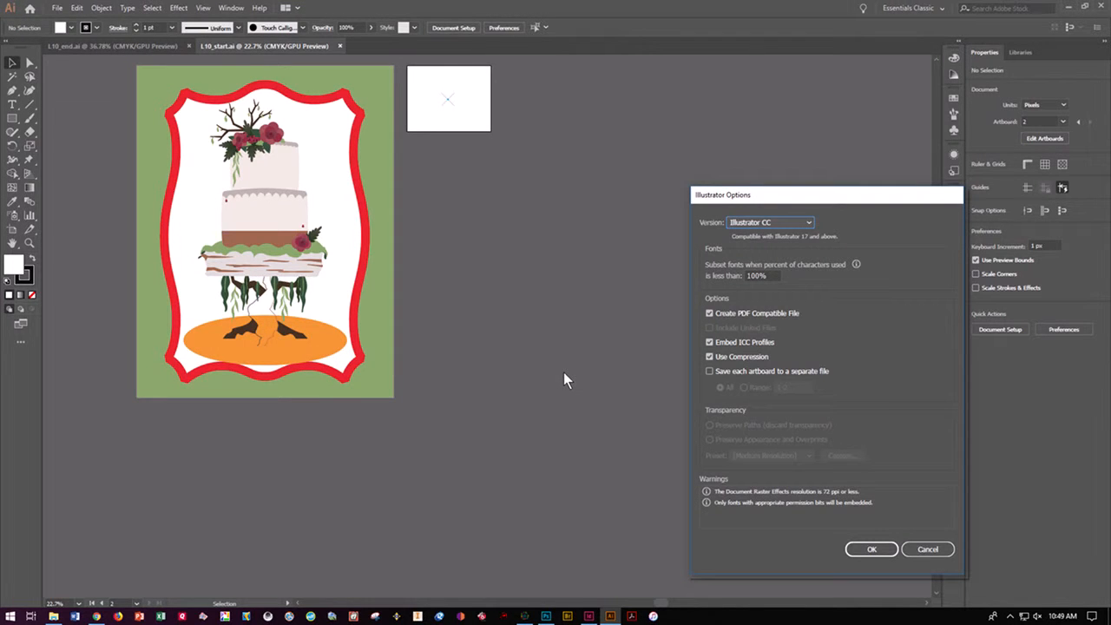
{"action": "left_click", "coordinate": [885, 550]}
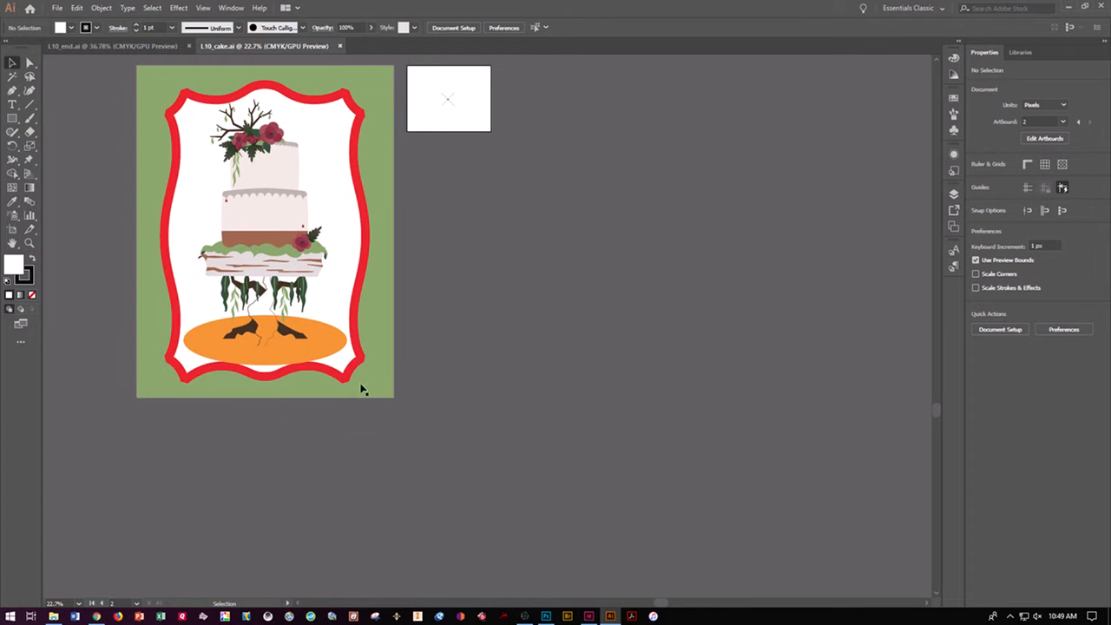
Fill the green background rectangle with the white-to-black linear gradient swatch
{"action": "left_click", "coordinate": [149, 83]}
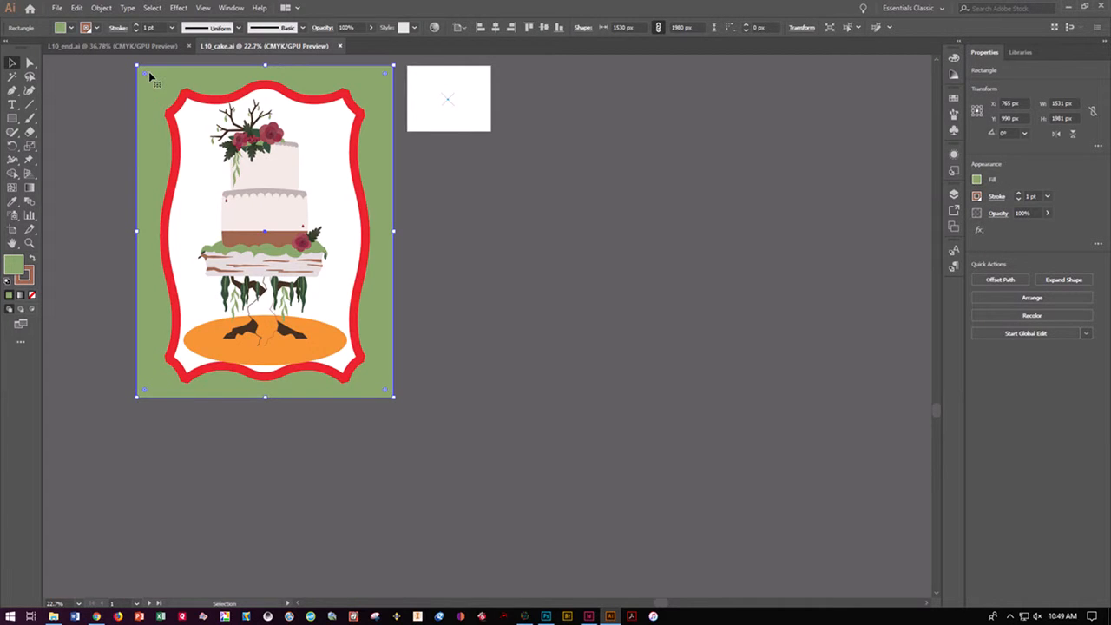
{"action": "key", "text": "ctrl+equal"}
{"action": "key", "text": "ctrl+equal"}
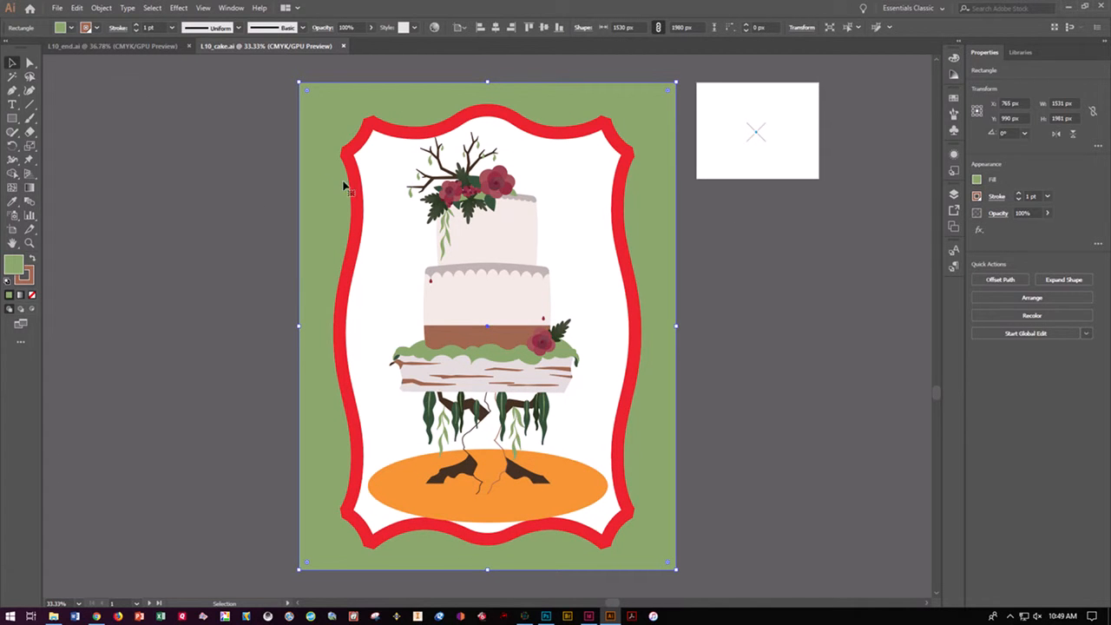
{"action": "left_click", "coordinate": [976, 180]}
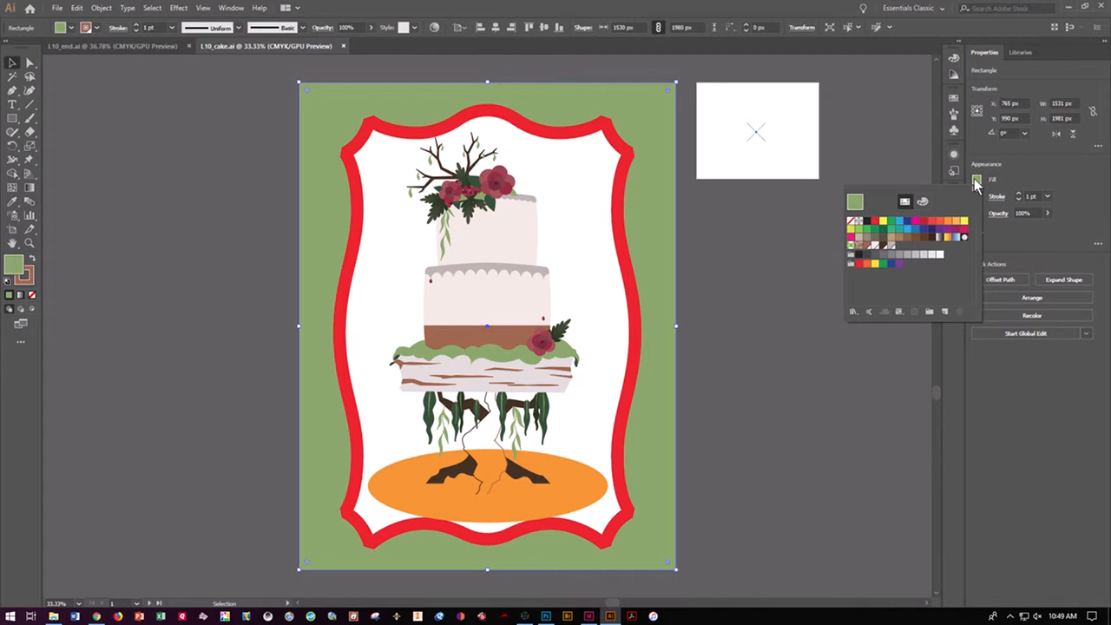
{"action": "left_click", "coordinate": [937, 241]}
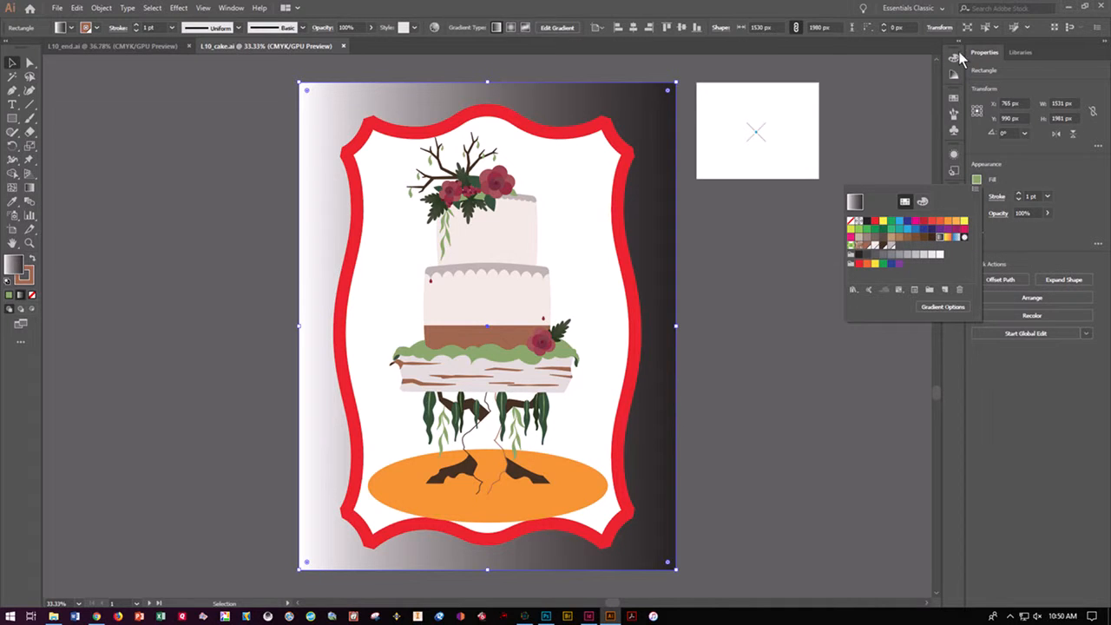
Set the starting color stop of the background rectangle's gradient to the light pink swatch
{"action": "left_click", "coordinate": [230, 8]}
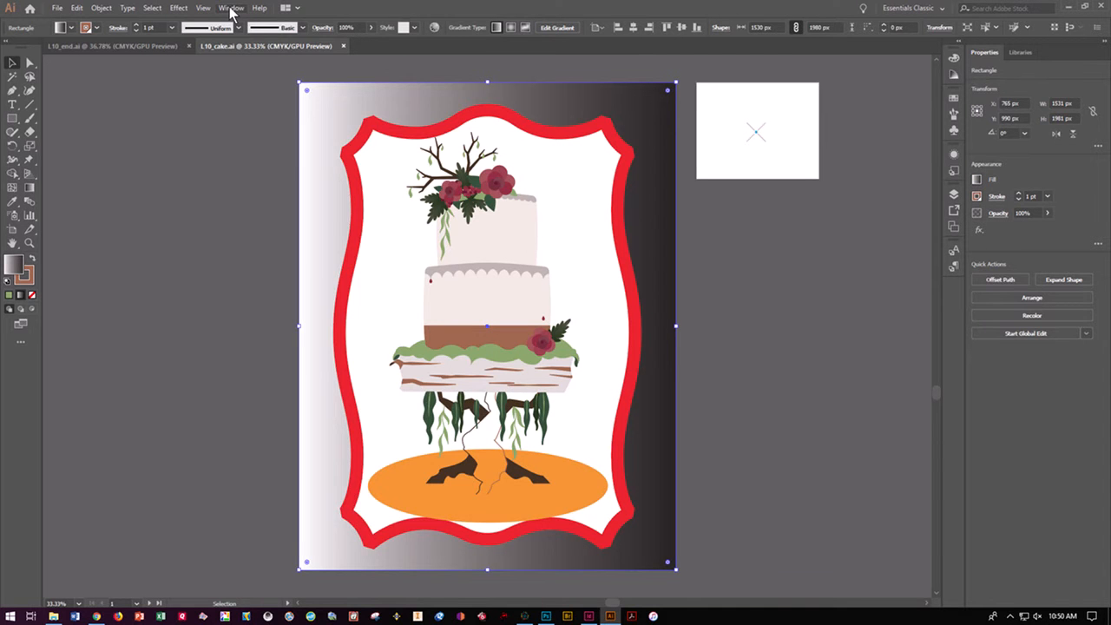
{"action": "left_click", "coordinate": [230, 8]}
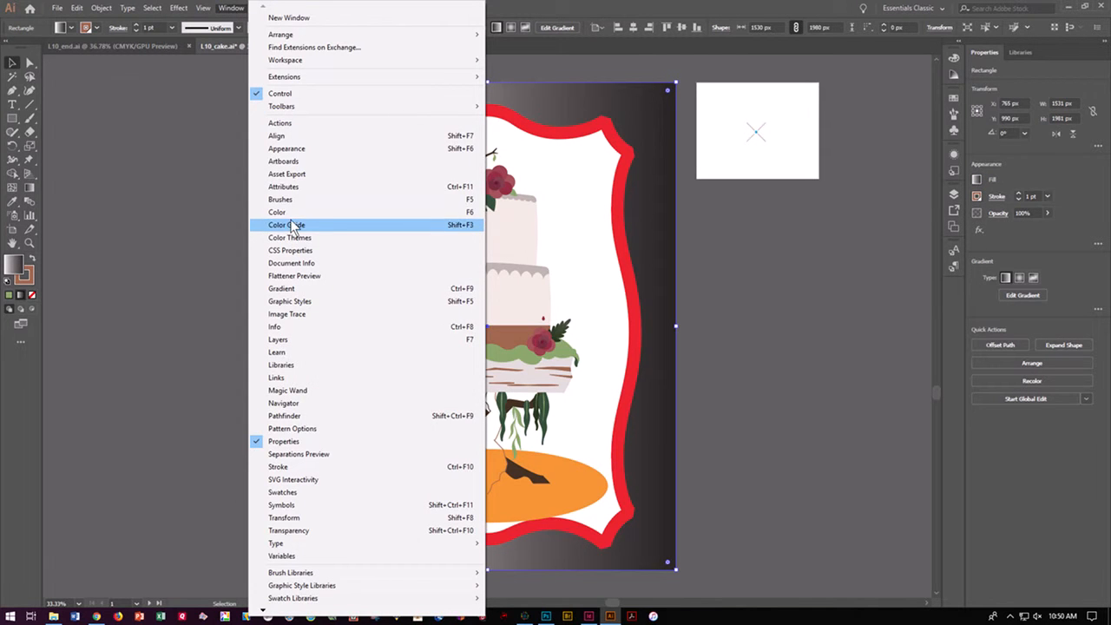
{"action": "left_click", "coordinate": [327, 288]}
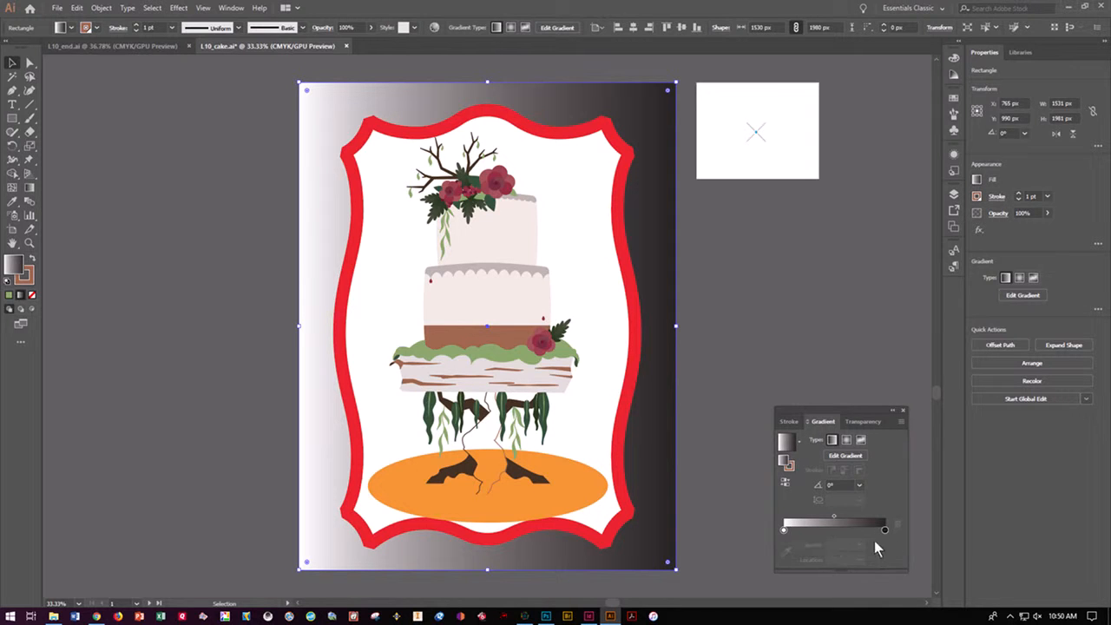
{"action": "left_click", "coordinate": [783, 529]}
{"action": "double_click", "coordinate": [782, 528]}
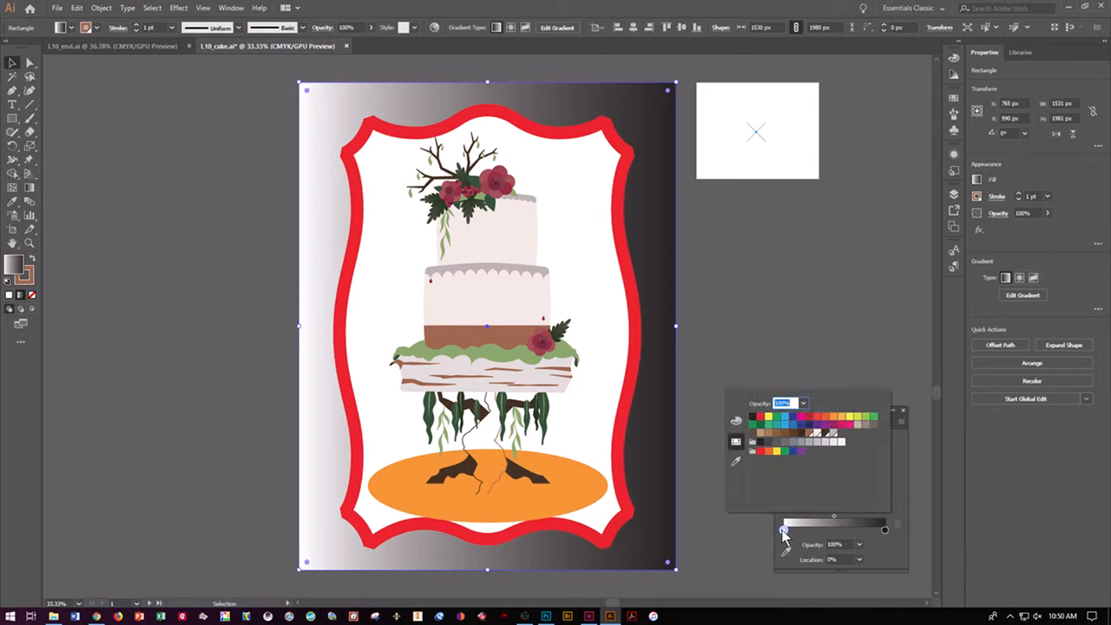
{"action": "left_click", "coordinate": [816, 433]}
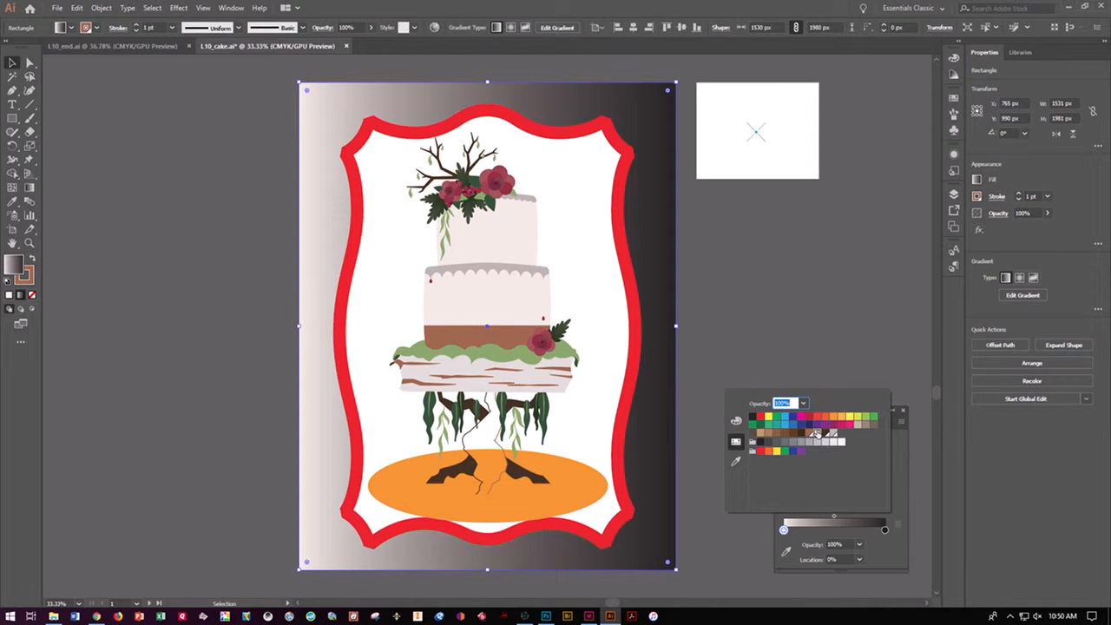
Set the gradient's ending color stop to CMYK values C=25, M=25, Y=25, K=0
{"action": "left_click", "coordinate": [885, 530]}
{"action": "double_click", "coordinate": [885, 530]}
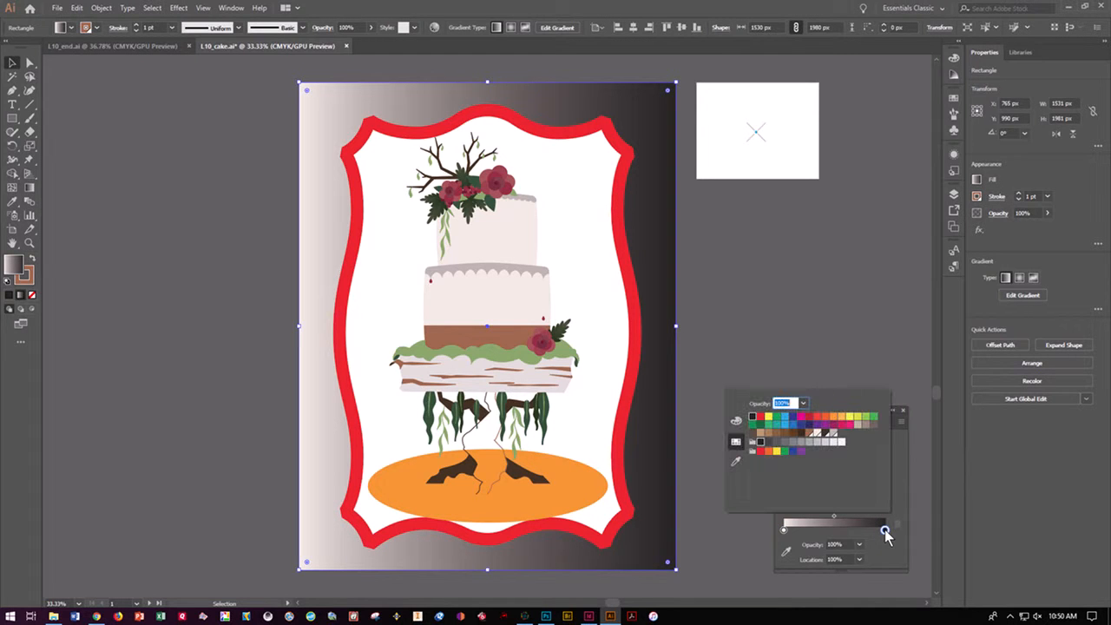
{"action": "left_click", "coordinate": [737, 421]}
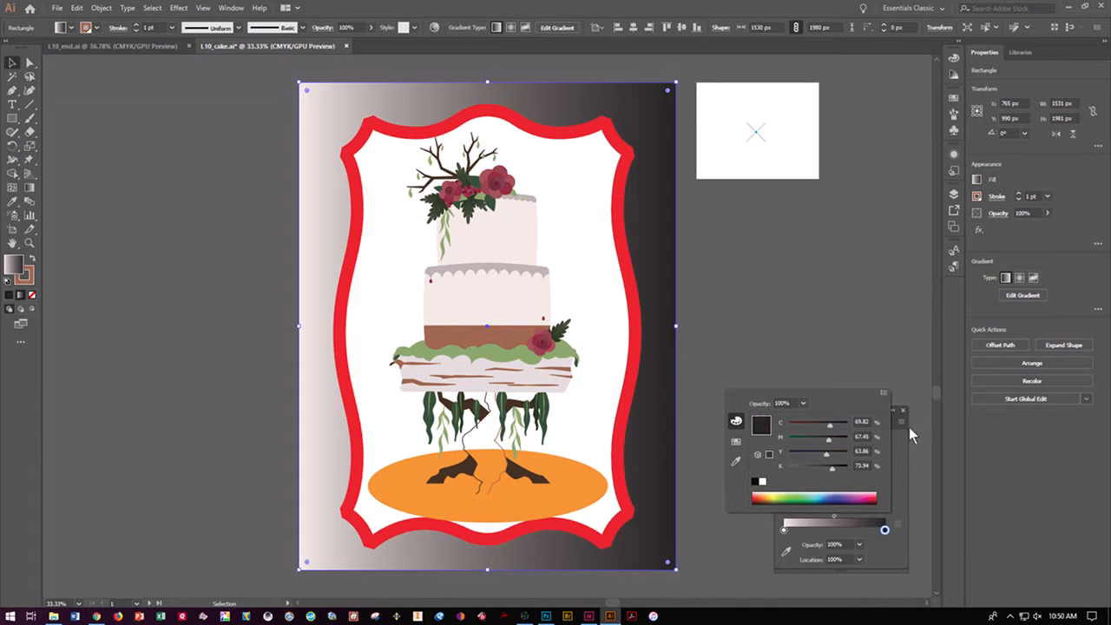
{"action": "left_click", "coordinate": [859, 421]}
{"action": "type", "text": "25"}
{"action": "key", "text": "Tab"}
{"action": "type", "text": "25"}
{"action": "key", "text": "Tab"}
{"action": "type", "text": "25"}
{"action": "key", "text": "Tab"}
{"action": "type", "text": "0"}
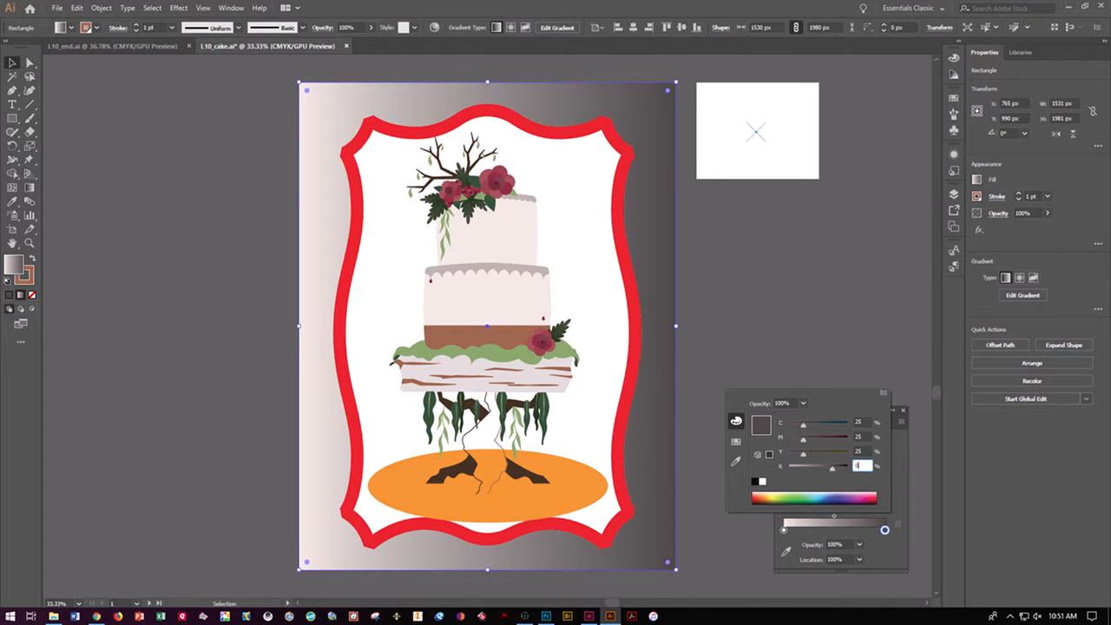
{"action": "key", "text": "Tab"}
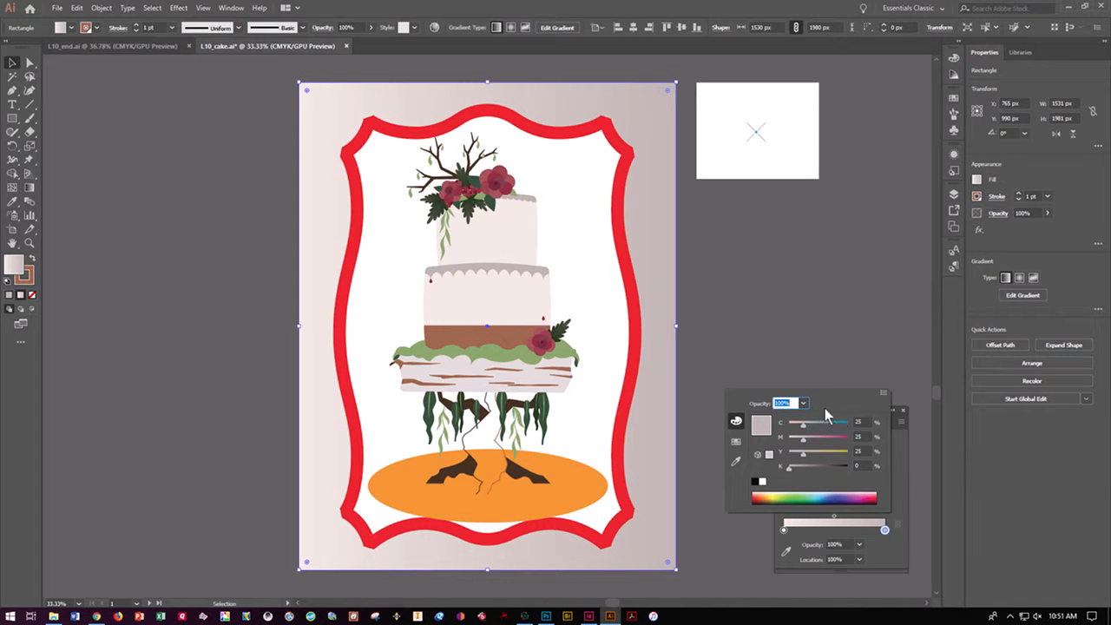
{"action": "key", "text": "Return"}
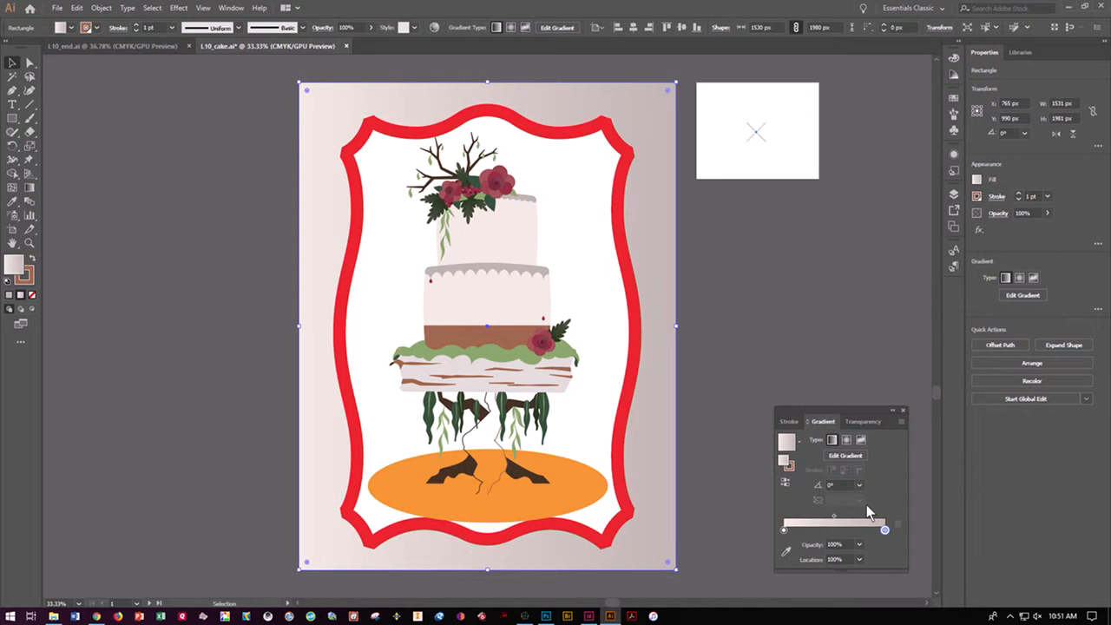
Save the background gradient as a swatch and name it Background
{"action": "left_click", "coordinate": [799, 442]}
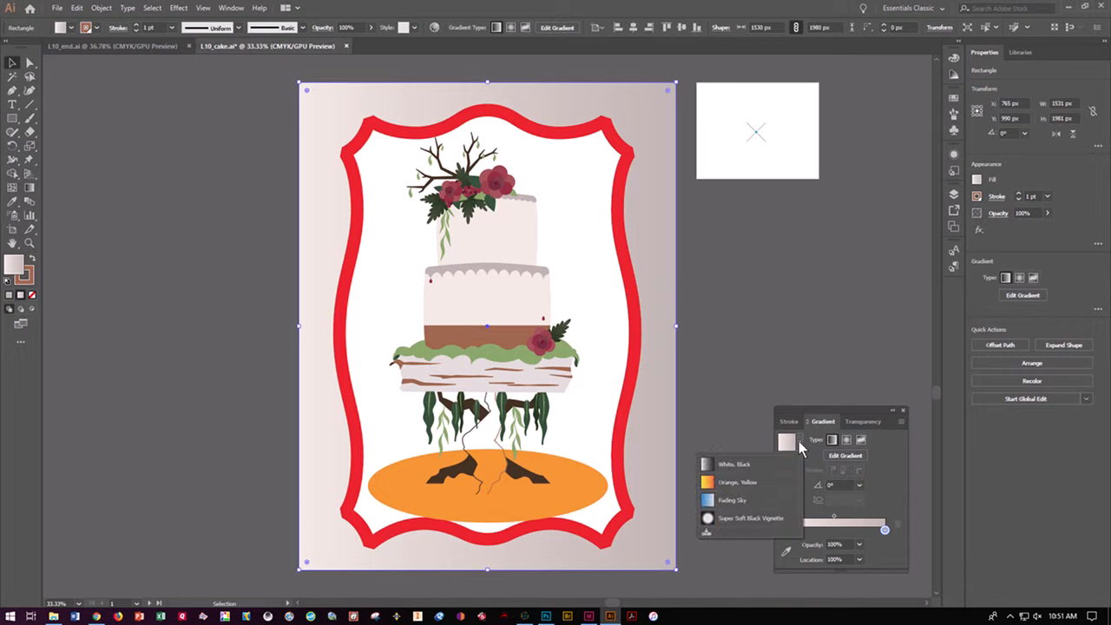
{"action": "left_click", "coordinate": [707, 534]}
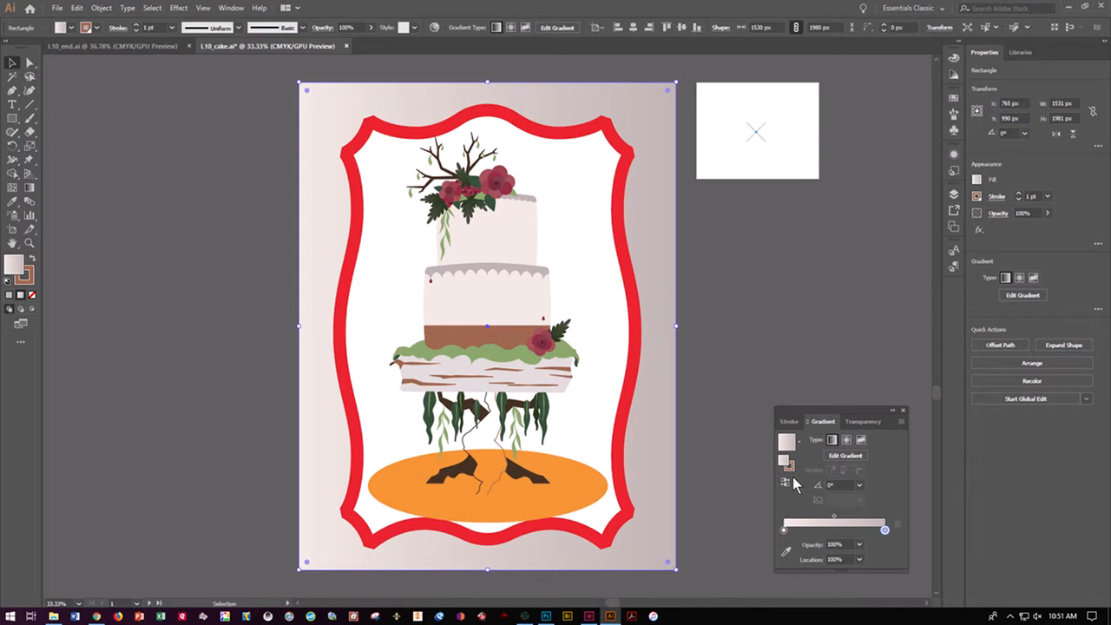
{"action": "left_click", "coordinate": [902, 410]}
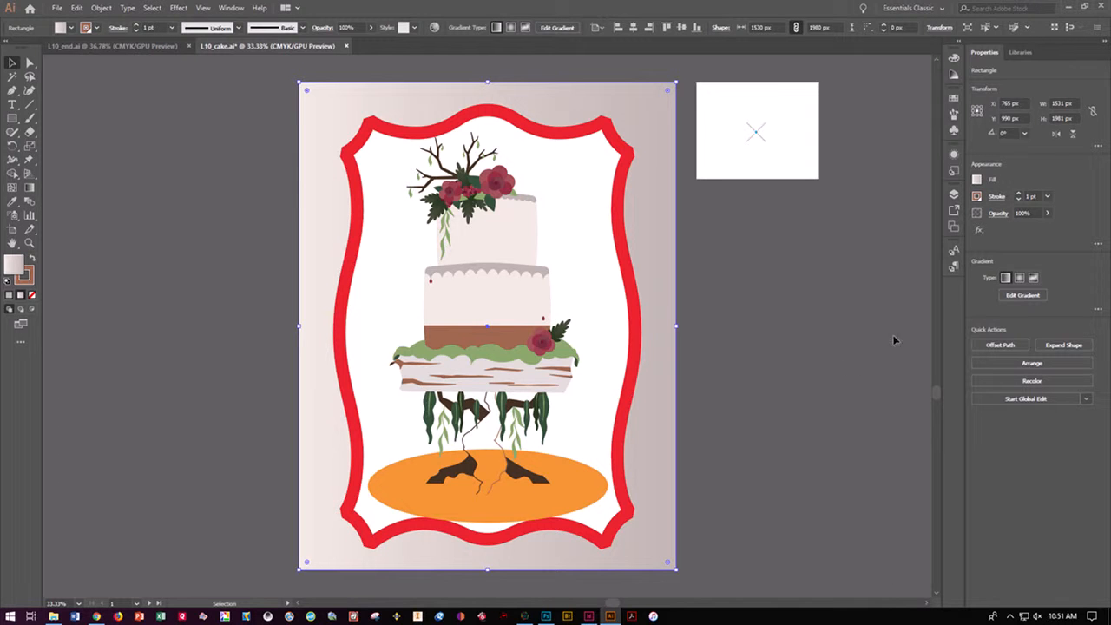
{"action": "left_click", "coordinate": [977, 180]}
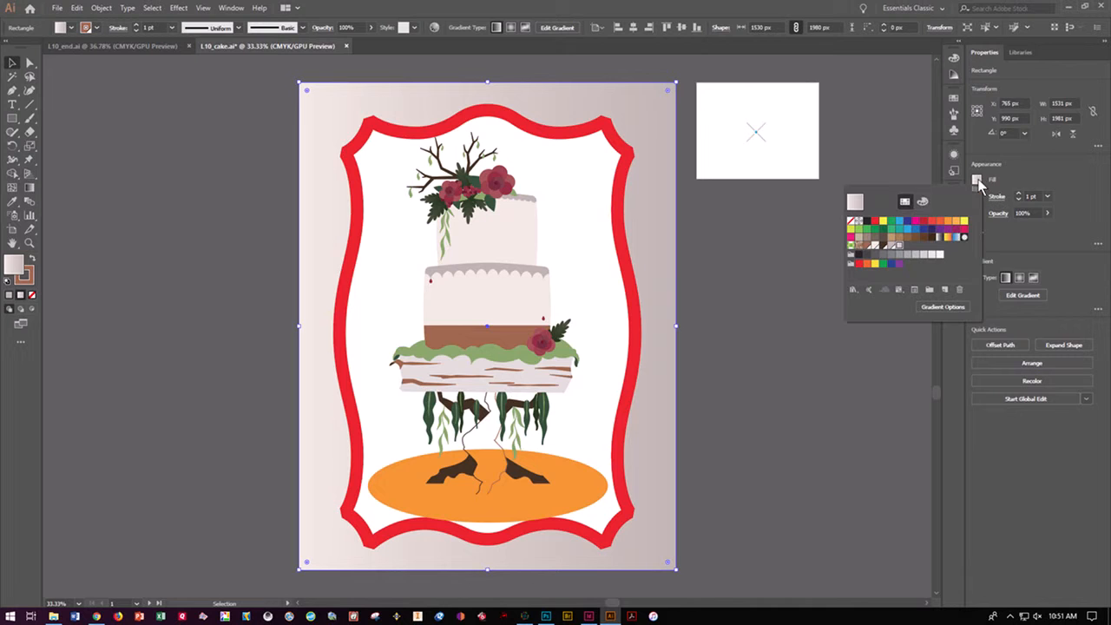
{"action": "double_click", "coordinate": [901, 246]}
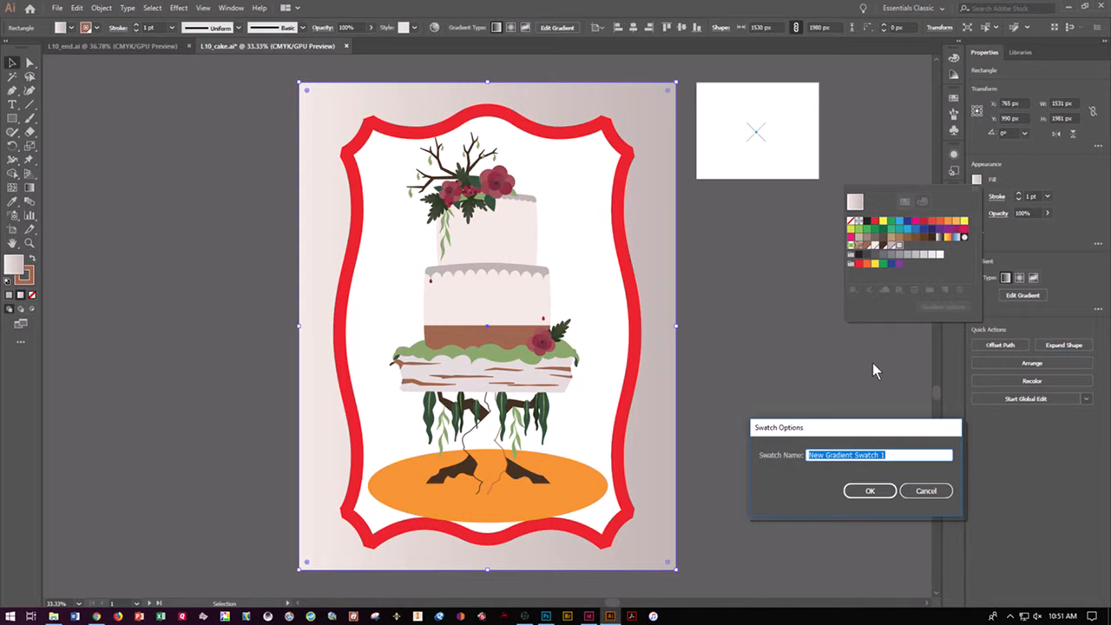
{"action": "type", "text": "Background"}
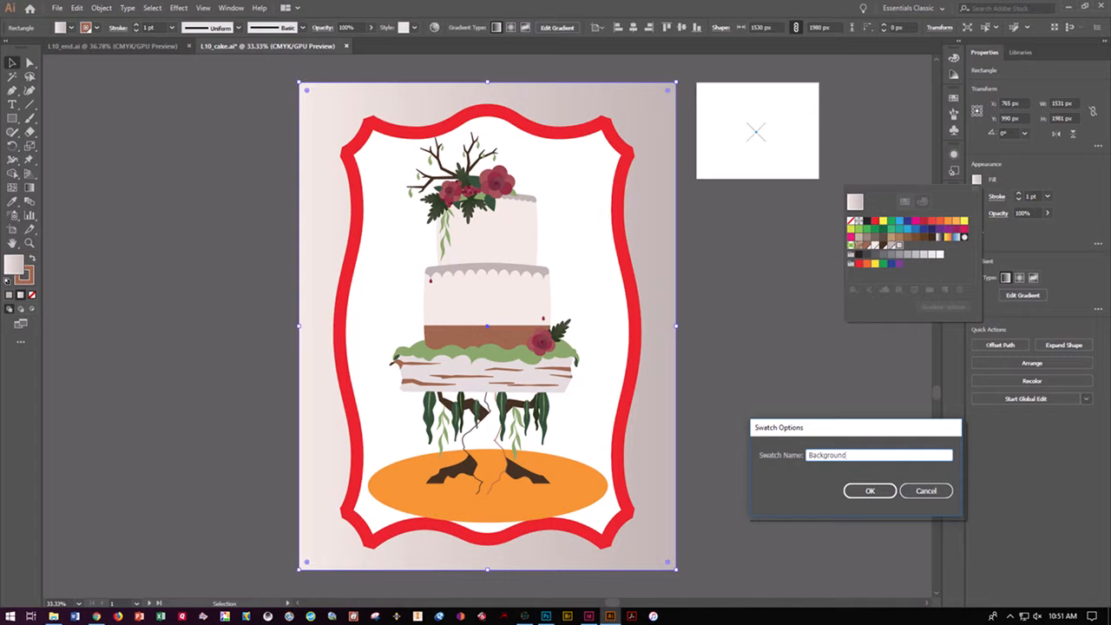
{"action": "left_click", "coordinate": [871, 490]}
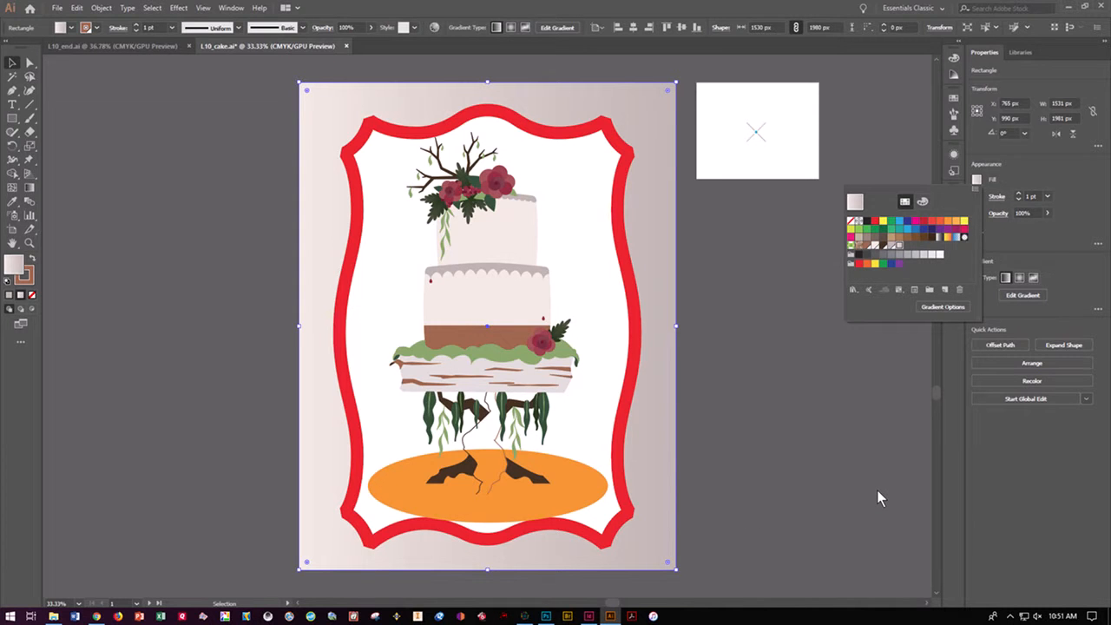
Filter the swatches to gradients only to check the Background swatch, and restore the display of all swatches
{"action": "left_click", "coordinate": [902, 297]}
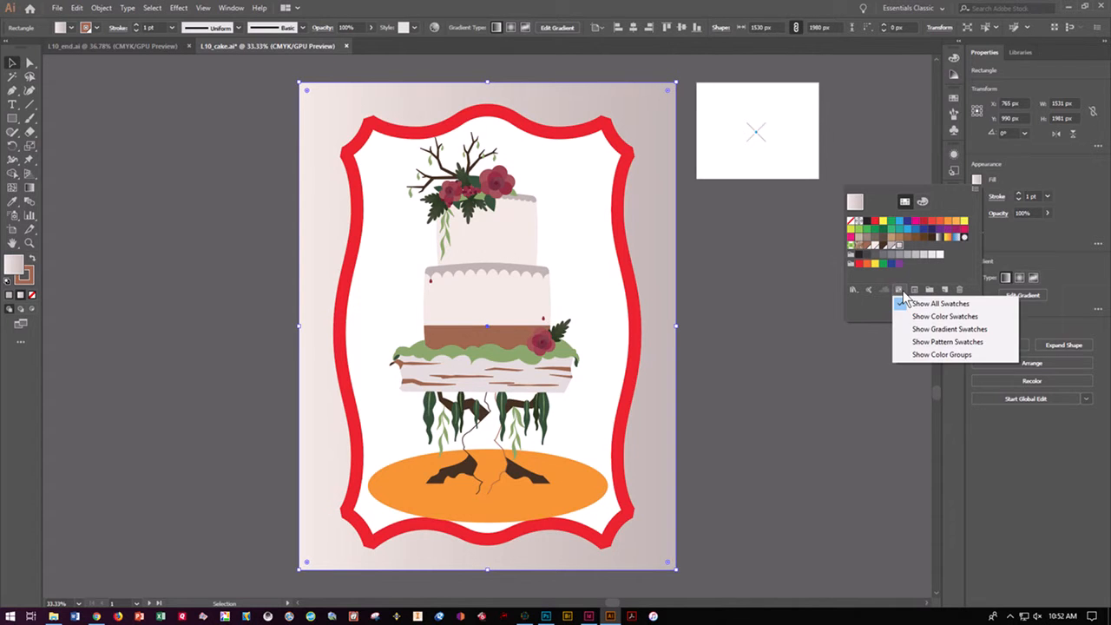
{"action": "left_click", "coordinate": [904, 329]}
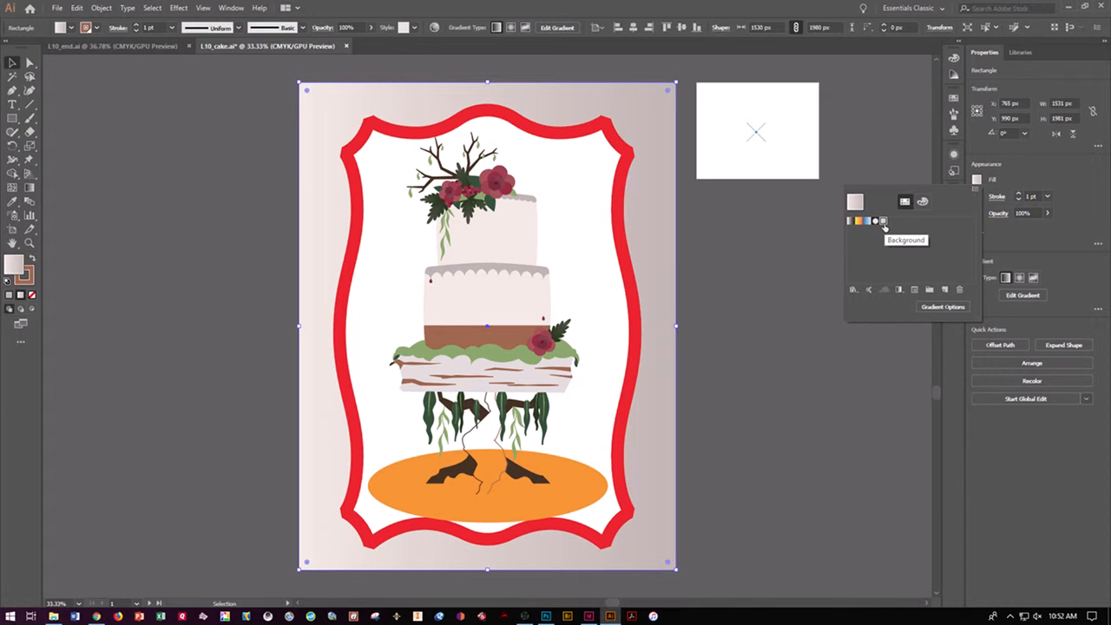
{"action": "left_click", "coordinate": [899, 290]}
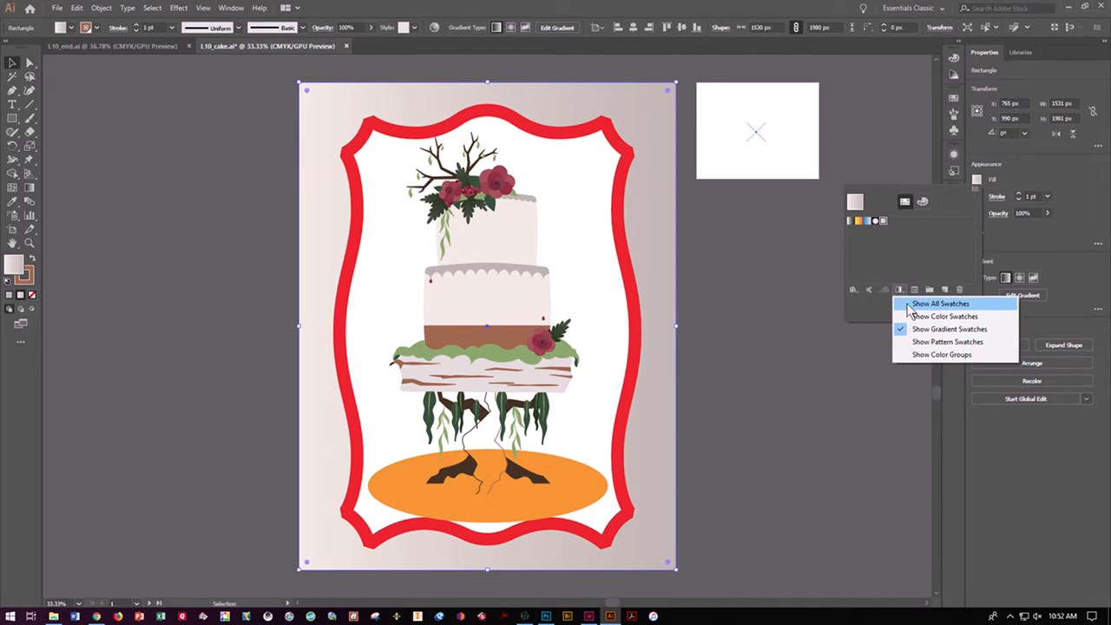
{"action": "left_click", "coordinate": [907, 304]}
{"action": "key", "text": "Escape"}
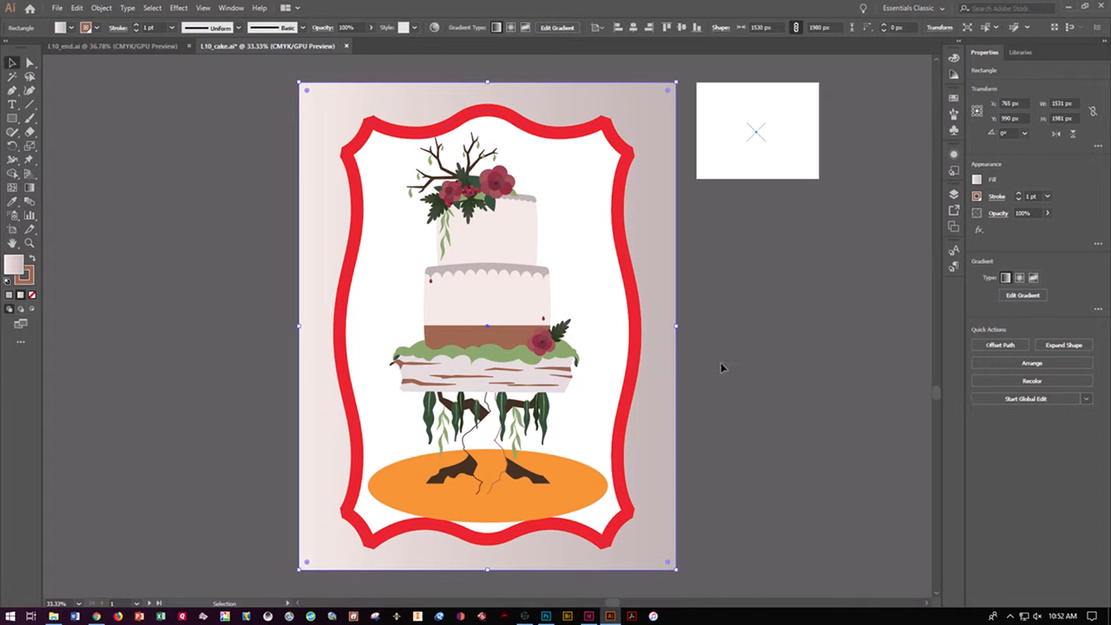
Isolate the background rectangle and show the gradient annotator on it with the Gradient tool
{"action": "double_click", "coordinate": [328, 102]}
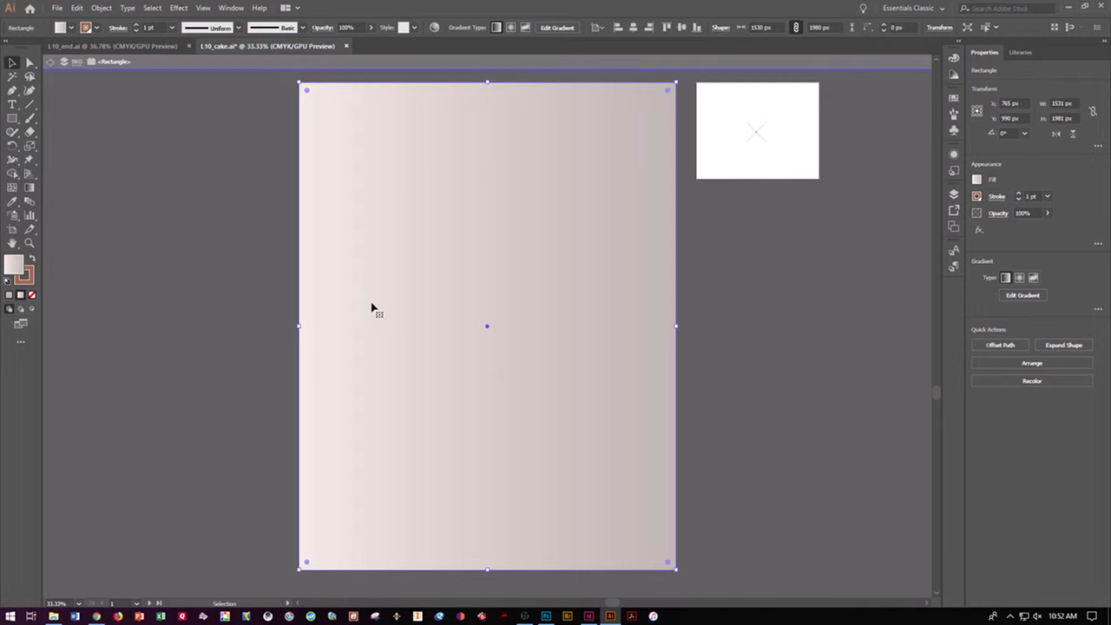
{"action": "left_click", "coordinate": [29, 187]}
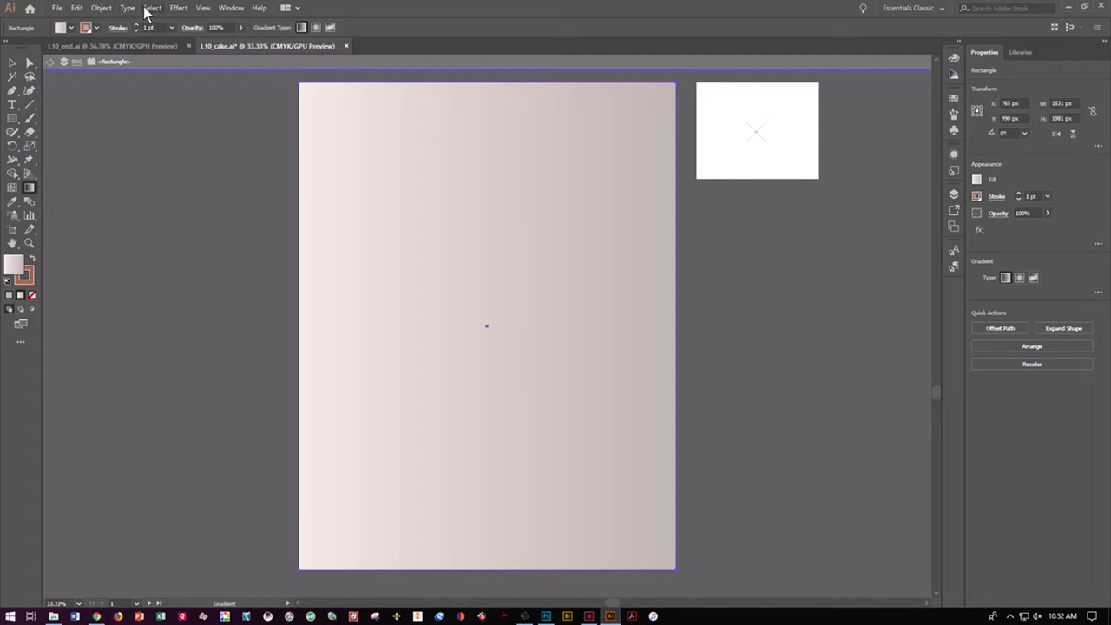
{"action": "left_click", "coordinate": [202, 8]}
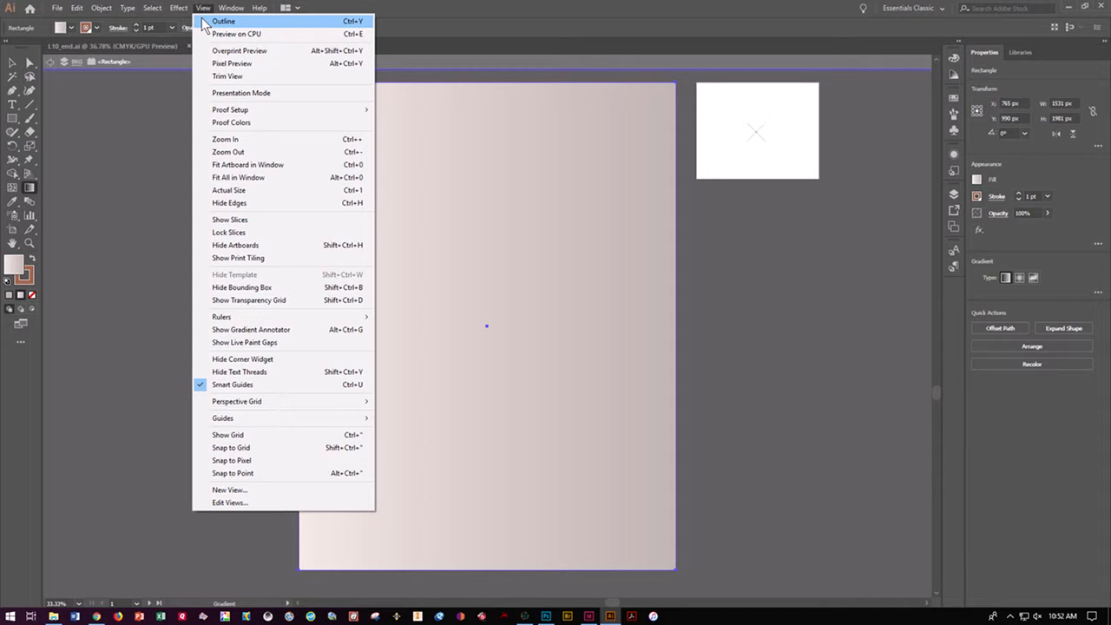
{"action": "left_click", "coordinate": [227, 329]}
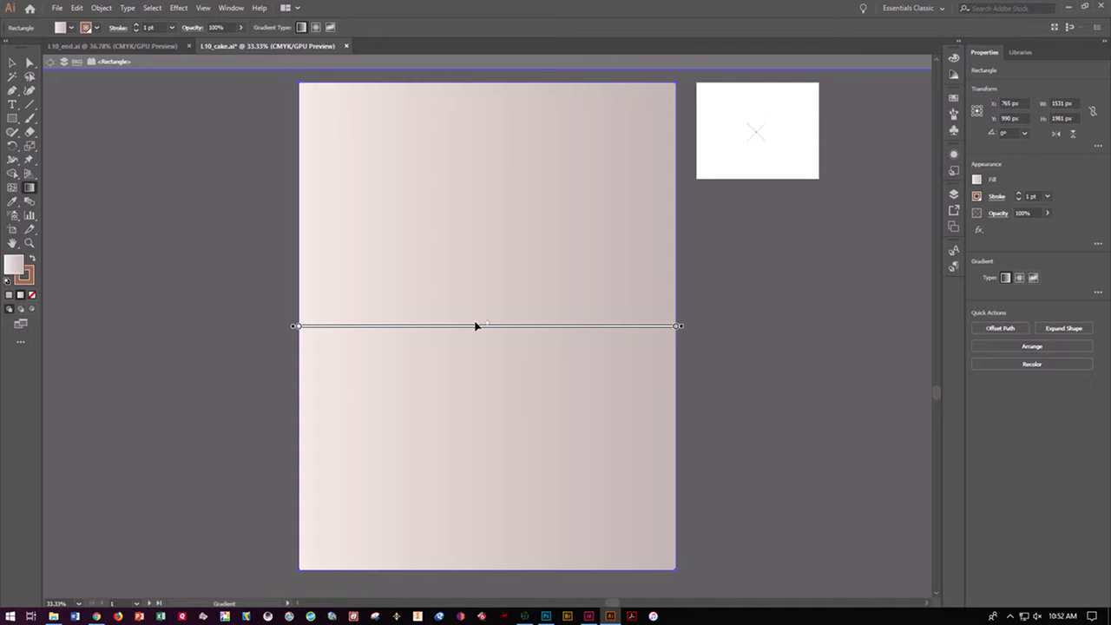
Redraw the rectangle's gradient in several directions, finishing with a nearly horizontal sweep extending beyond both side edges
{"action": "mouse_move", "coordinate": [487, 325]}
{"action": "left_mouse_down"}
{"action": "mouse_move", "coordinate": [345, 326]}
{"action": "mouse_move", "coordinate": [615, 324]}
{"action": "mouse_move", "coordinate": [330, 327]}
{"action": "mouse_move", "coordinate": [475, 333]}
{"action": "left_mouse_up"}
{"action": "mouse_move", "coordinate": [589, 127]}
{"action": "left_mouse_down"}
{"action": "mouse_move", "coordinate": [428, 360]}
{"action": "mouse_move", "coordinate": [376, 480]}
{"action": "left_mouse_up"}
{"action": "mouse_move", "coordinate": [363, 189]}
{"action": "left_mouse_down"}
{"action": "mouse_move", "coordinate": [486, 335]}
{"action": "mouse_move", "coordinate": [631, 471]}
{"action": "left_mouse_up"}
{"action": "mouse_move", "coordinate": [496, 148]}
{"action": "left_mouse_down"}
{"action": "mouse_move", "coordinate": [495, 376]}
{"action": "mouse_move", "coordinate": [513, 527]}
{"action": "left_mouse_up"}
{"action": "mouse_move", "coordinate": [444, 529]}
{"action": "left_mouse_down"}
{"action": "mouse_move", "coordinate": [586, 259]}
{"action": "mouse_move", "coordinate": [694, 126]}
{"action": "left_mouse_up"}
{"action": "left_click_drag", "start_coordinate": [217, 333], "coordinate": [800, 354]}
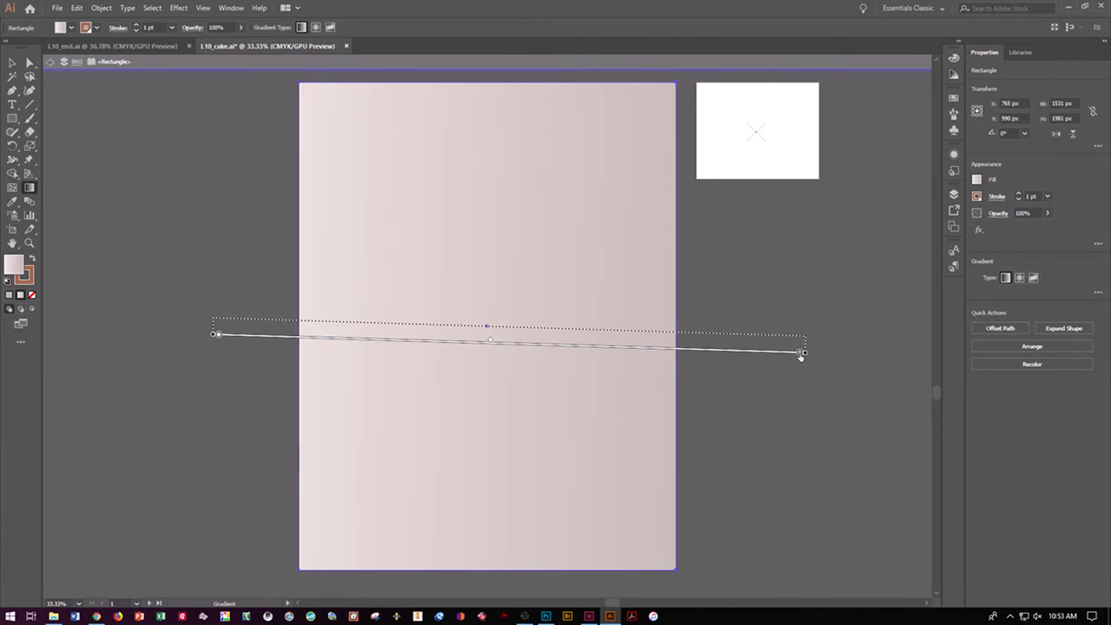
Redraw the rectangle's gradient with short horizontal sweeps, replace them with a long vertical sweep from top to bottom, and tilt that sweep with the annotator
{"action": "left_click_drag", "start_coordinate": [459, 284], "coordinate": [497, 284]}
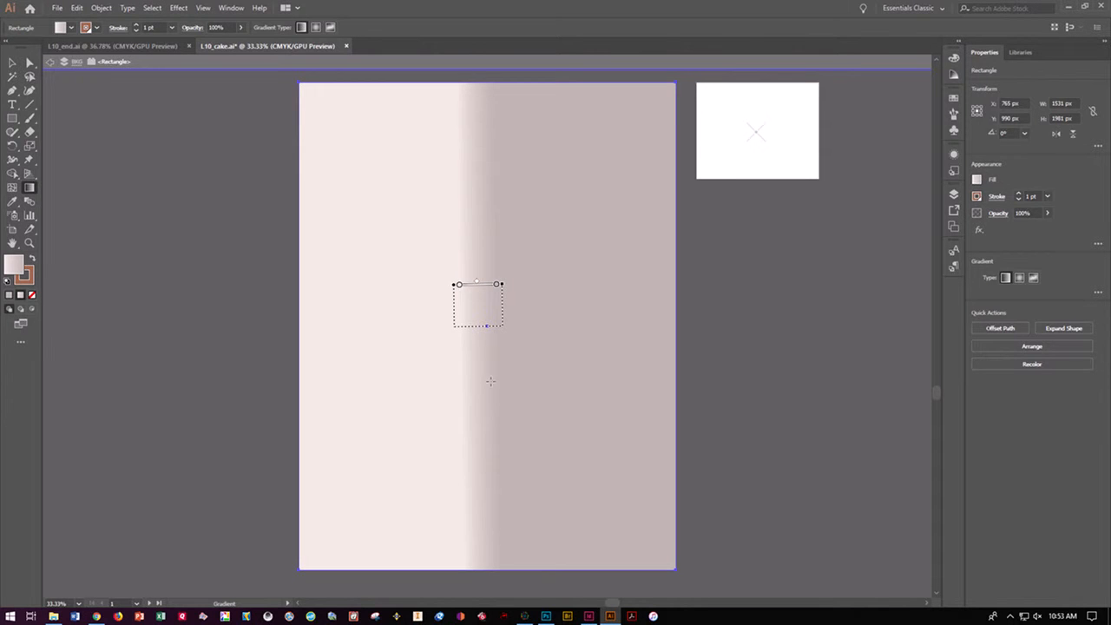
{"action": "left_click_drag", "start_coordinate": [490, 380], "coordinate": [445, 378]}
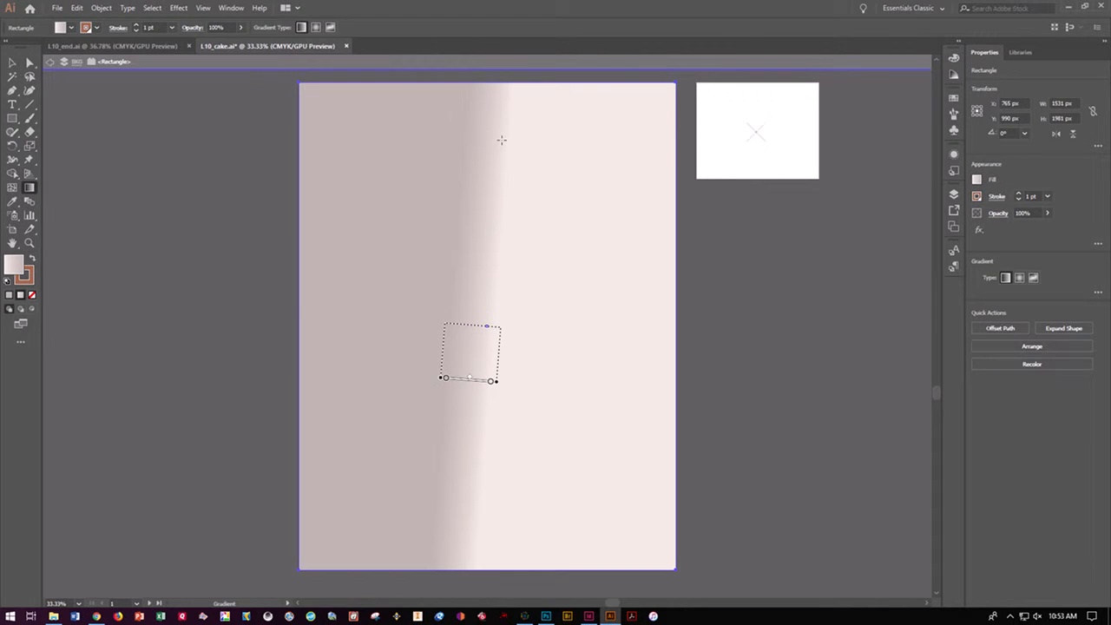
{"action": "mouse_move", "coordinate": [509, 124]}
{"action": "left_mouse_down"}
{"action": "mouse_move", "coordinate": [509, 526]}
{"action": "mouse_move", "coordinate": [524, 534]}
{"action": "left_mouse_up"}
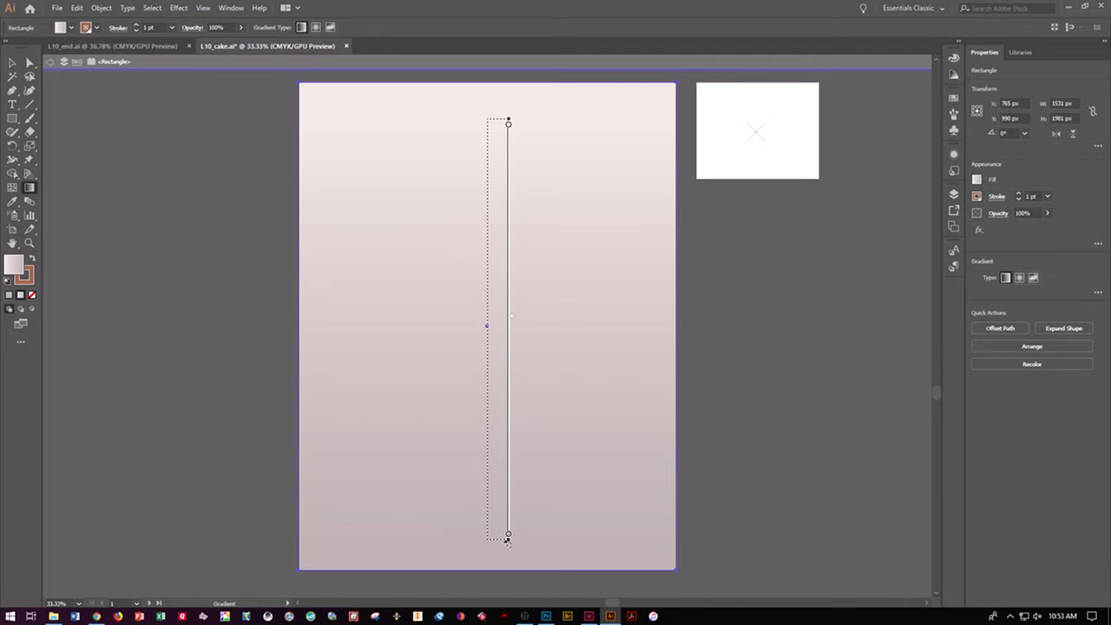
{"action": "mouse_move", "coordinate": [507, 538]}
{"action": "left_mouse_down"}
{"action": "mouse_move", "coordinate": [642, 513]}
{"action": "mouse_move", "coordinate": [373, 510]}
{"action": "mouse_move", "coordinate": [615, 521]}
{"action": "mouse_move", "coordinate": [608, 486]}
{"action": "left_mouse_up"}
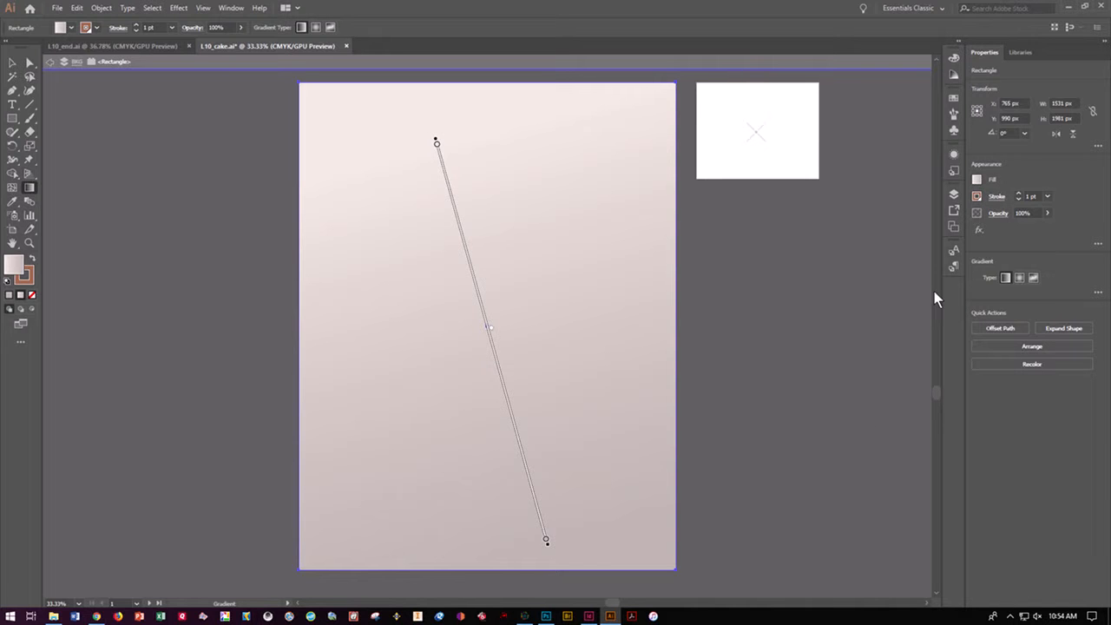
View the options of the Background gradient swatch among the rectangle's fill swatches, and dismiss them
{"action": "left_click", "coordinate": [977, 179]}
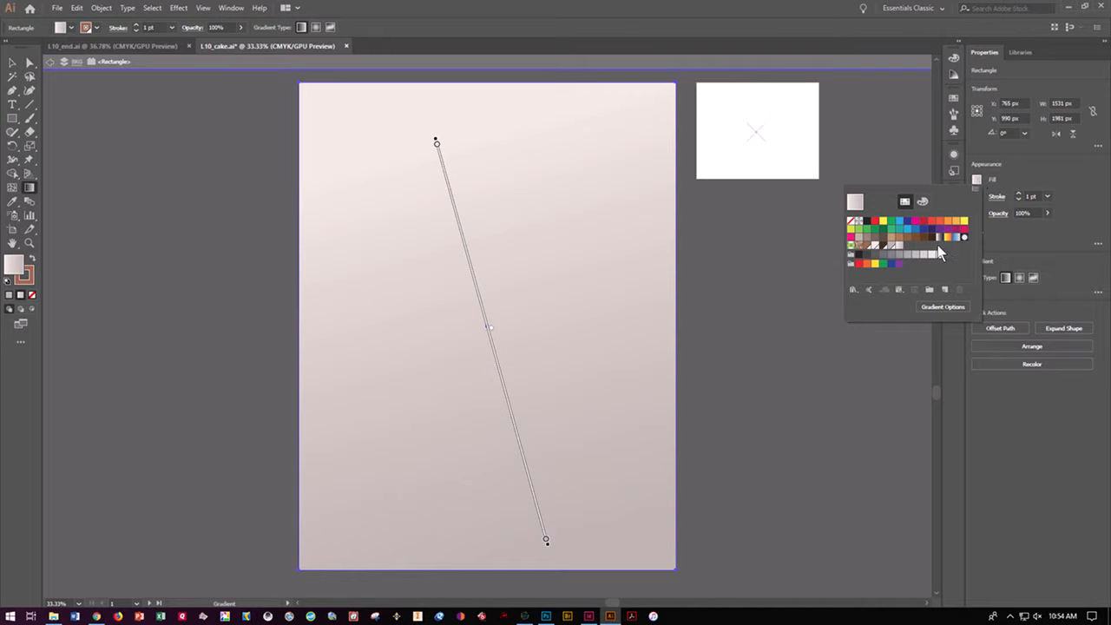
{"action": "left_click", "coordinate": [899, 247]}
{"action": "double_click", "coordinate": [899, 246]}
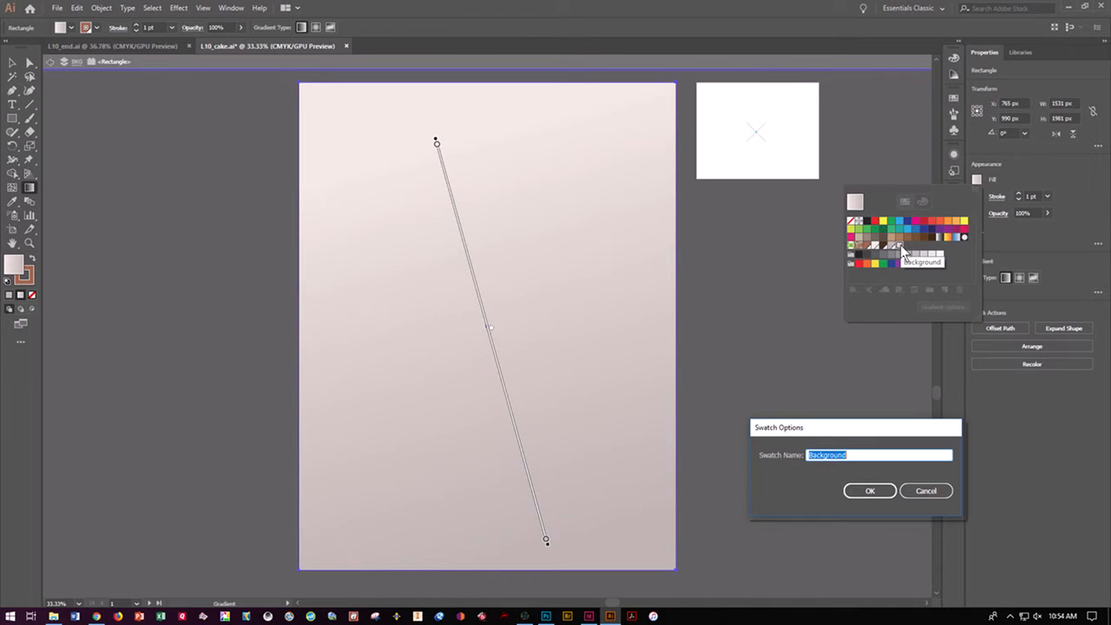
{"action": "left_click", "coordinate": [926, 488]}
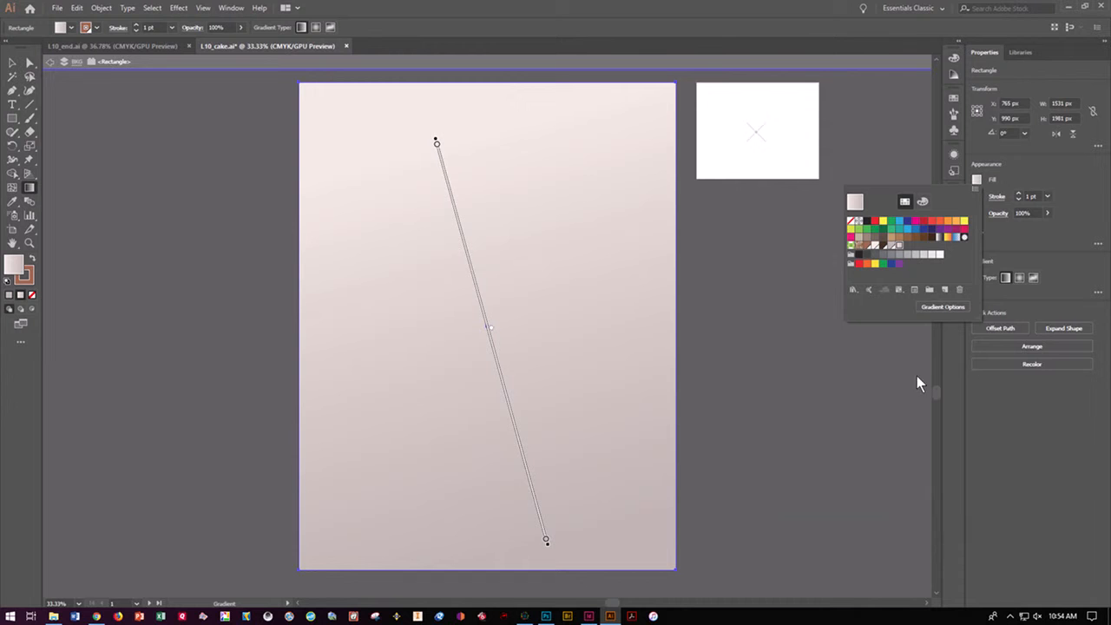
Set the background rectangle's gradient angle to -60° in the gradient options
{"action": "left_click", "coordinate": [924, 304]}
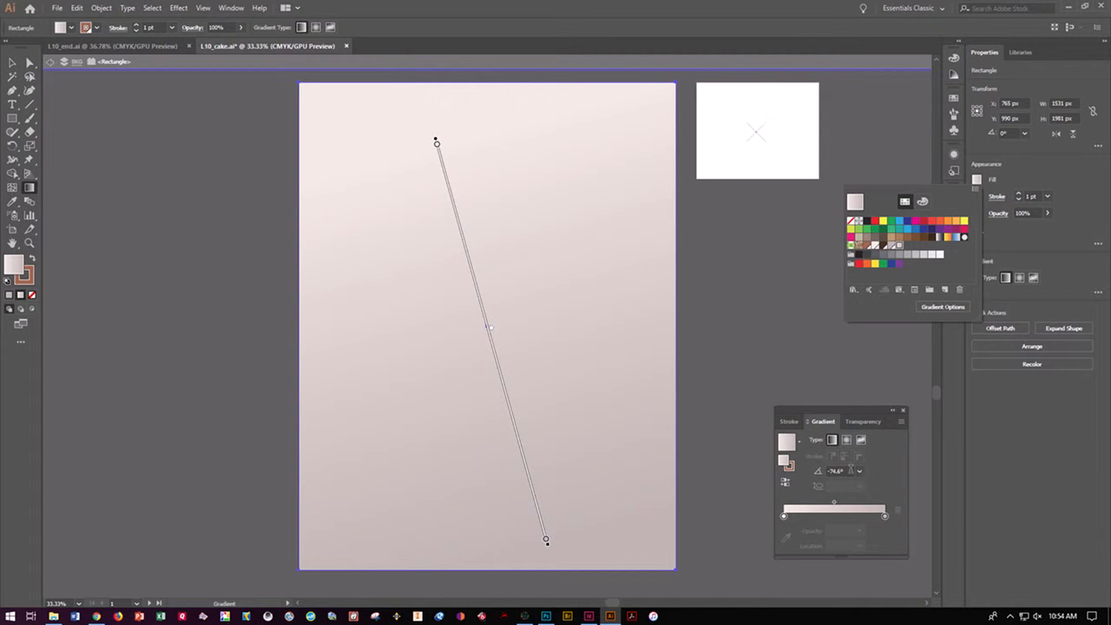
{"action": "key", "text": "Escape"}
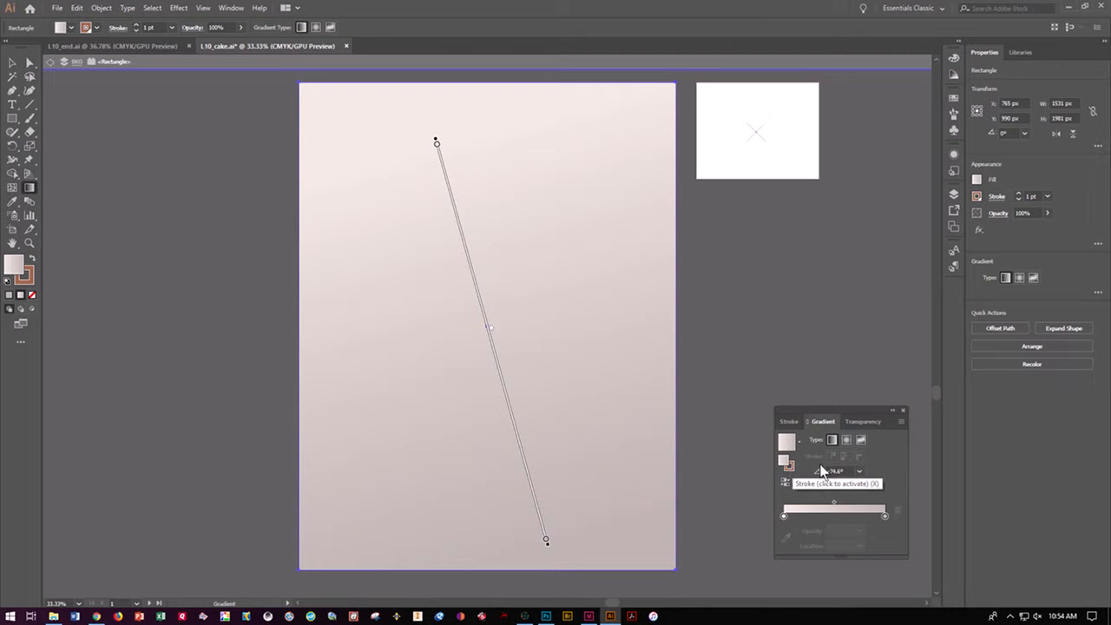
{"action": "left_click", "coordinate": [859, 471]}
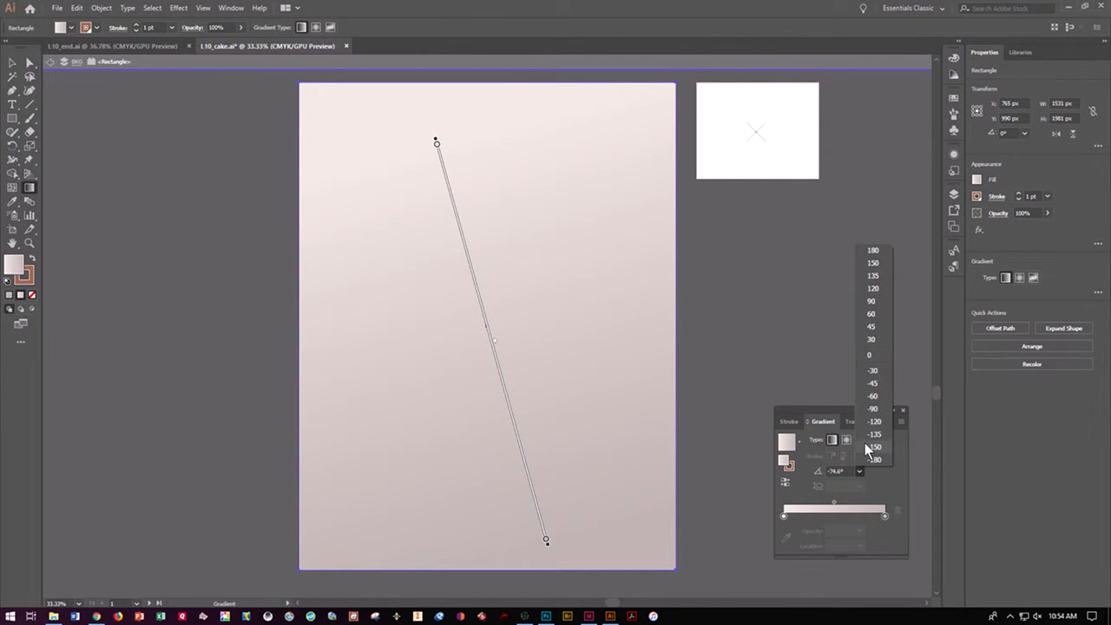
{"action": "left_click", "coordinate": [877, 396]}
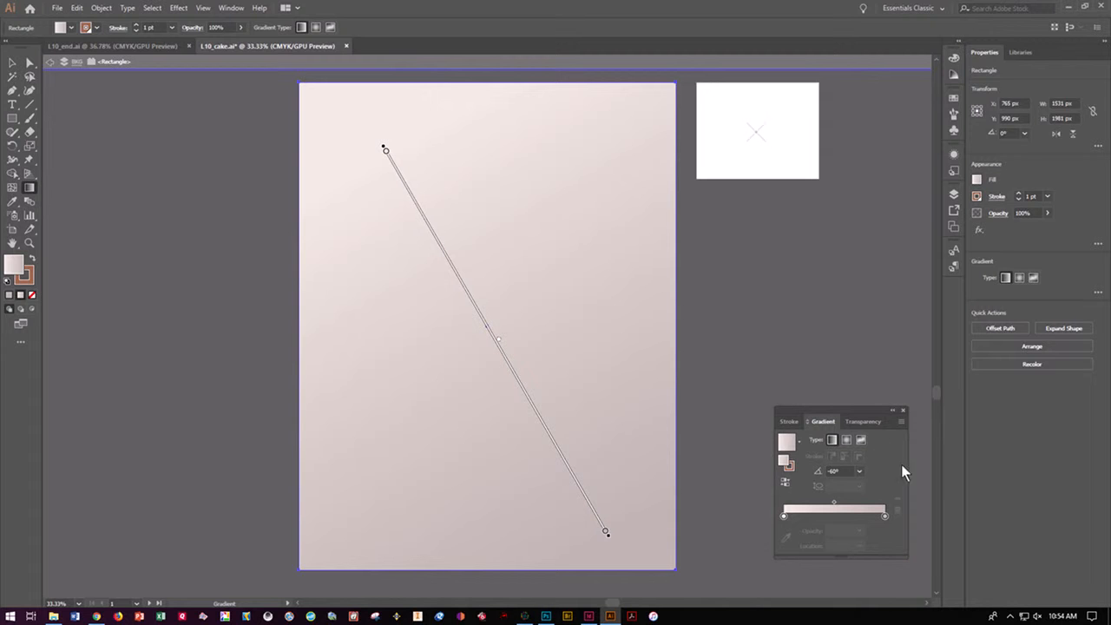
{"action": "left_click", "coordinate": [902, 411]}
Leave isolation mode and lock the selected background rectangle
{"action": "key", "text": "ctrl+shift+["}
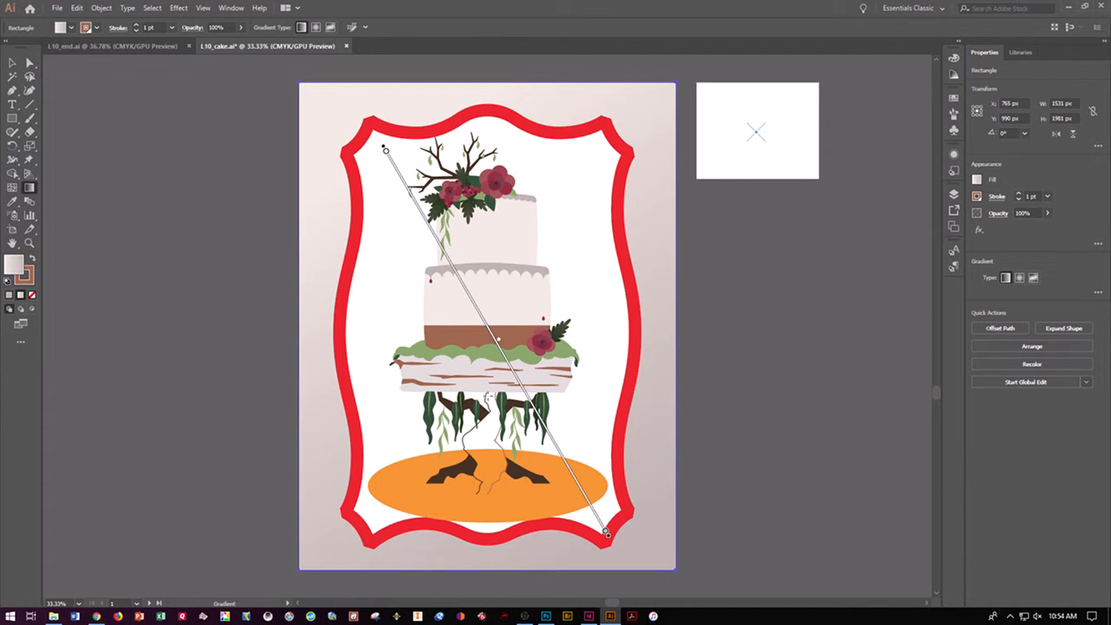
{"action": "left_click", "coordinate": [489, 373]}
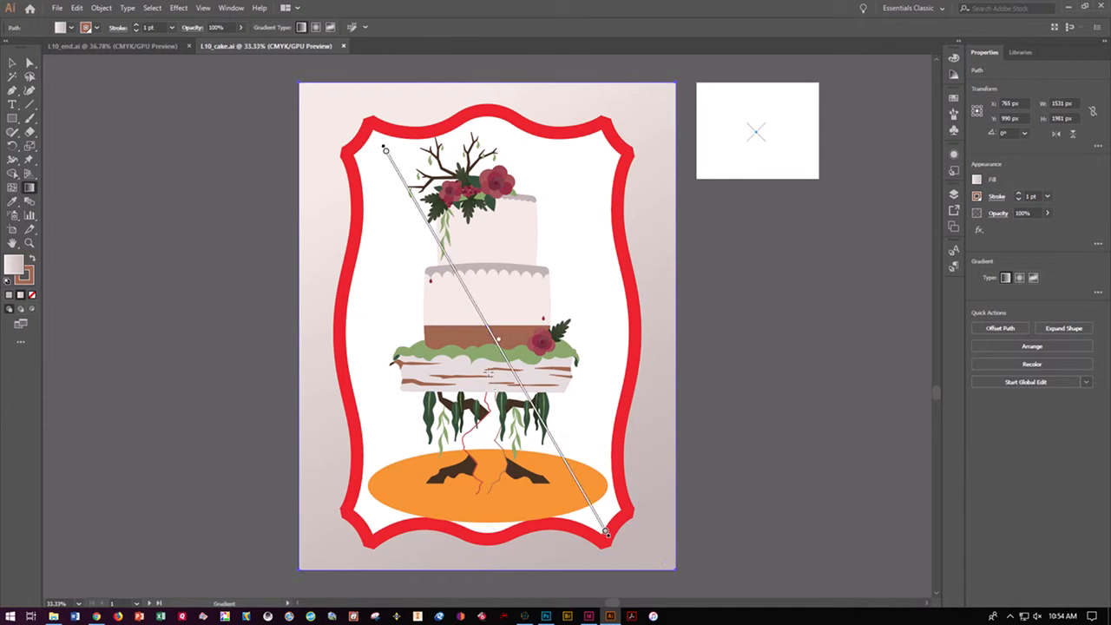
{"action": "left_click", "coordinate": [108, 10]}
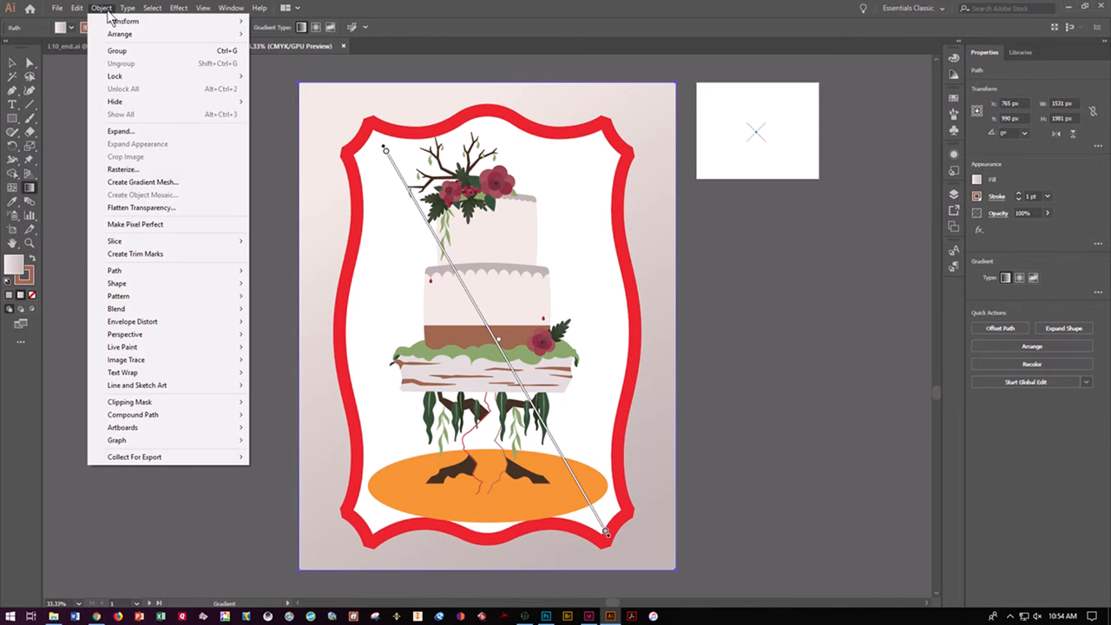
{"action": "mouse_move", "coordinate": [115, 77]}
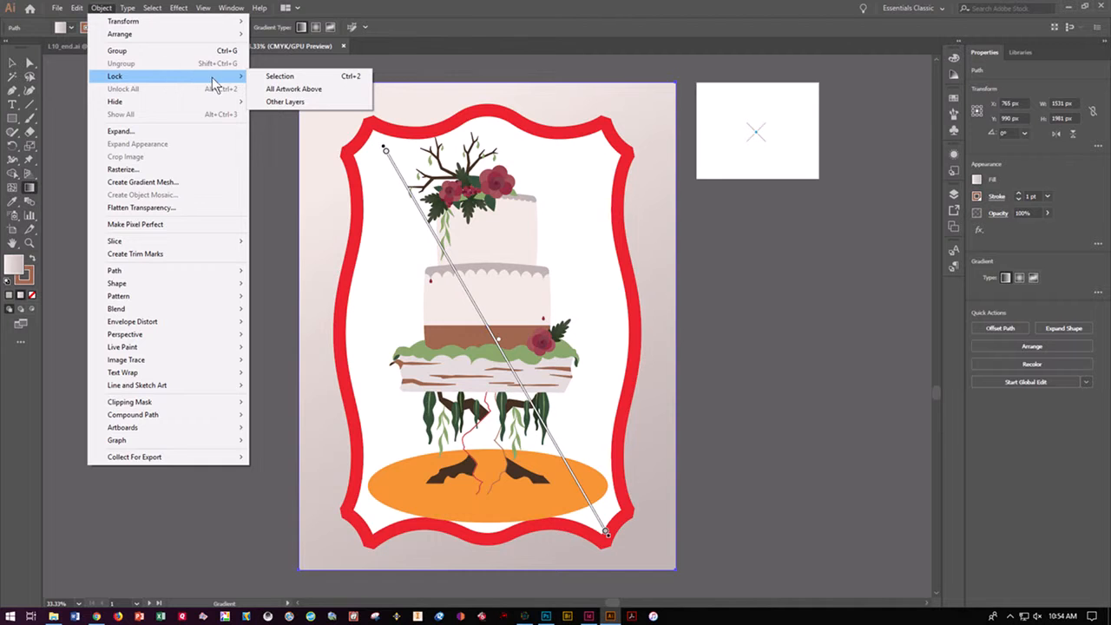
{"action": "left_click", "coordinate": [279, 76]}
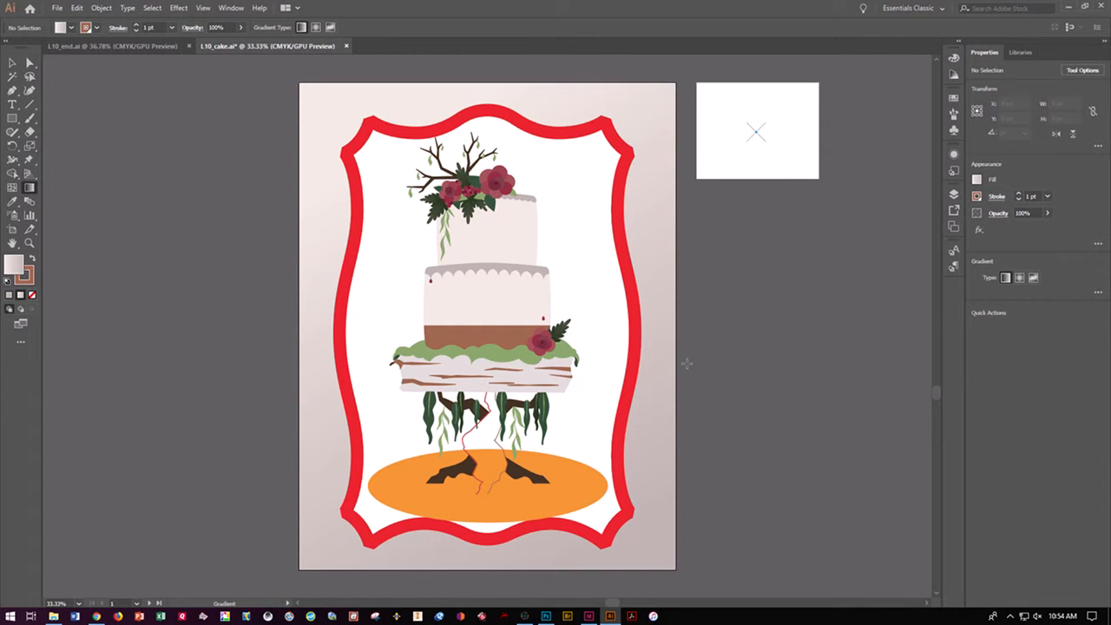
Apply the gradient to the 50 pt red stroke of the decorative frame, running across the stroke
{"action": "left_click", "coordinate": [13, 63]}
{"action": "left_click", "coordinate": [354, 241]}
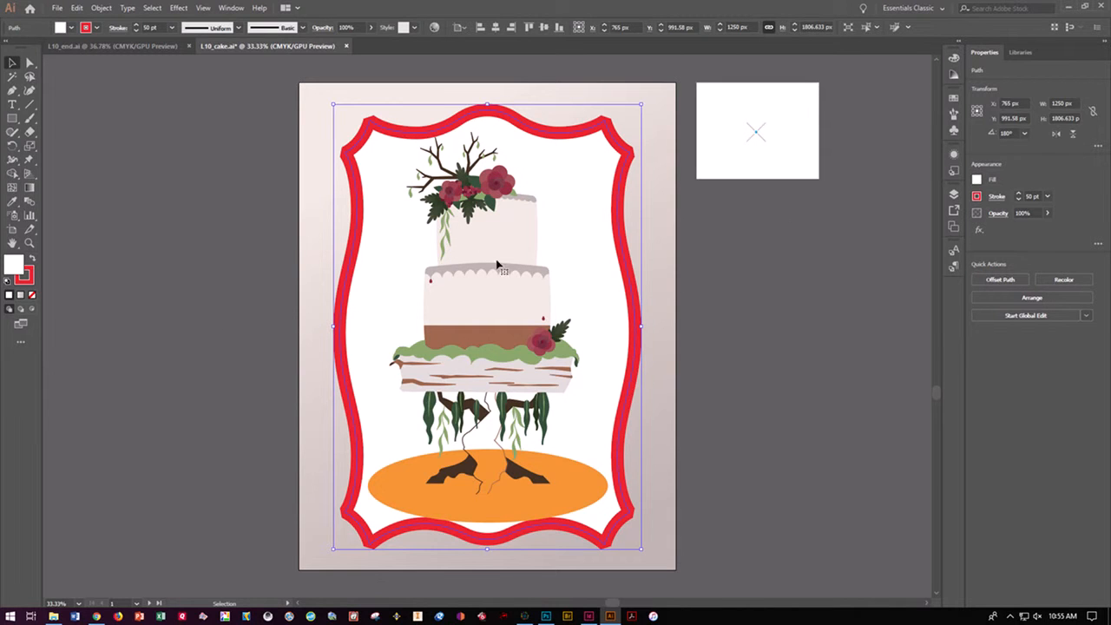
{"action": "left_click", "coordinate": [26, 276]}
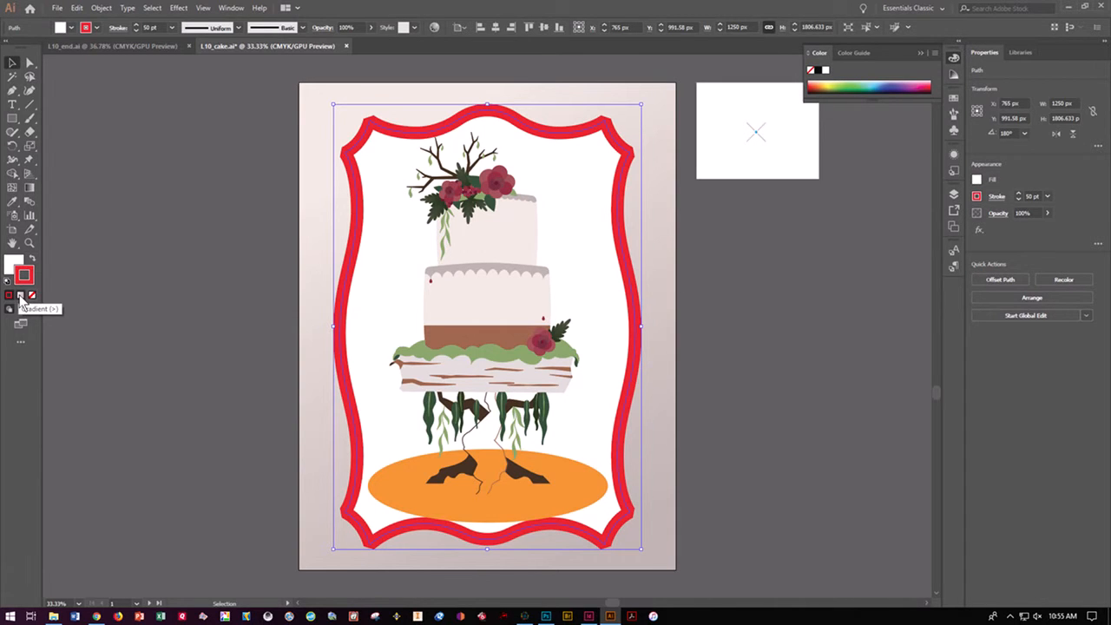
{"action": "left_click", "coordinate": [21, 298]}
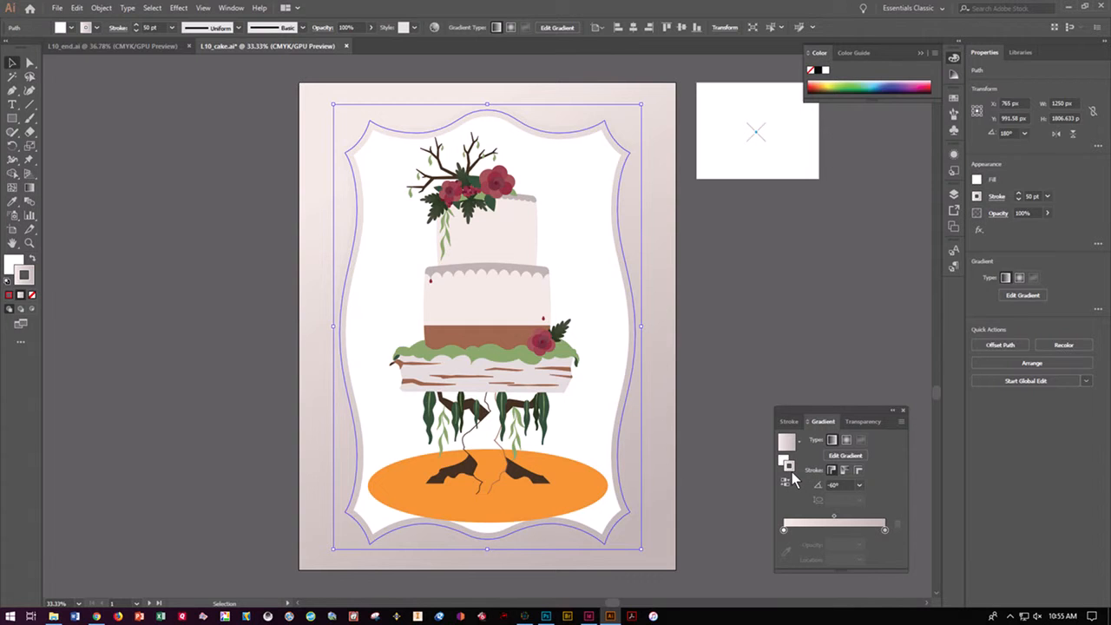
{"action": "left_click", "coordinate": [858, 471]}
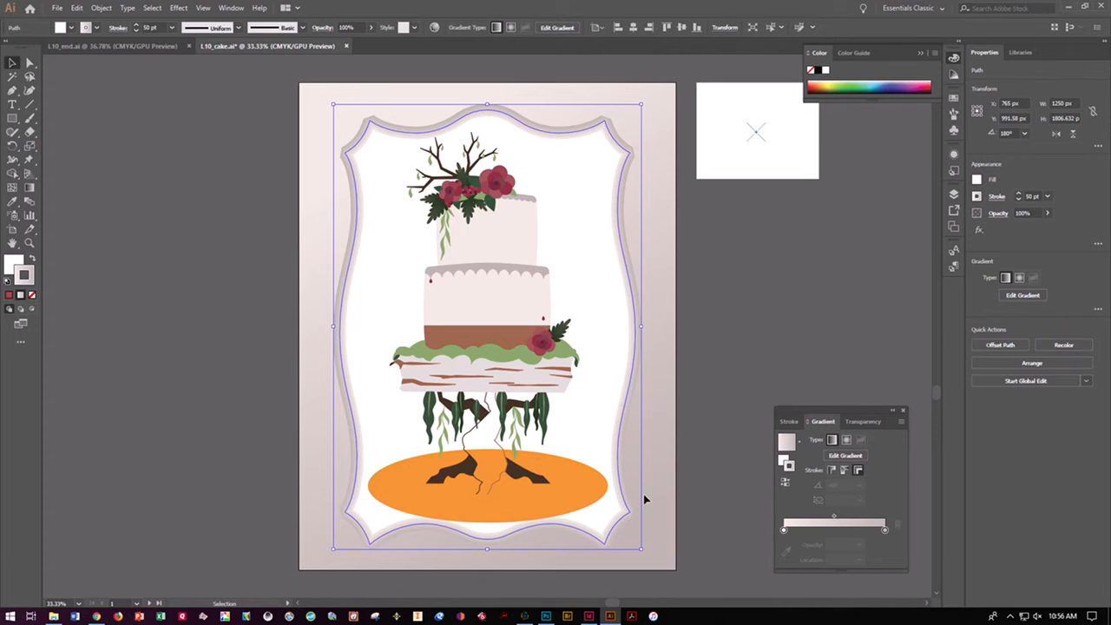
Add a colour stop between the two ends of the frame's stroke gradient and give it the near-white pink swatch
{"action": "left_click", "coordinate": [849, 530]}
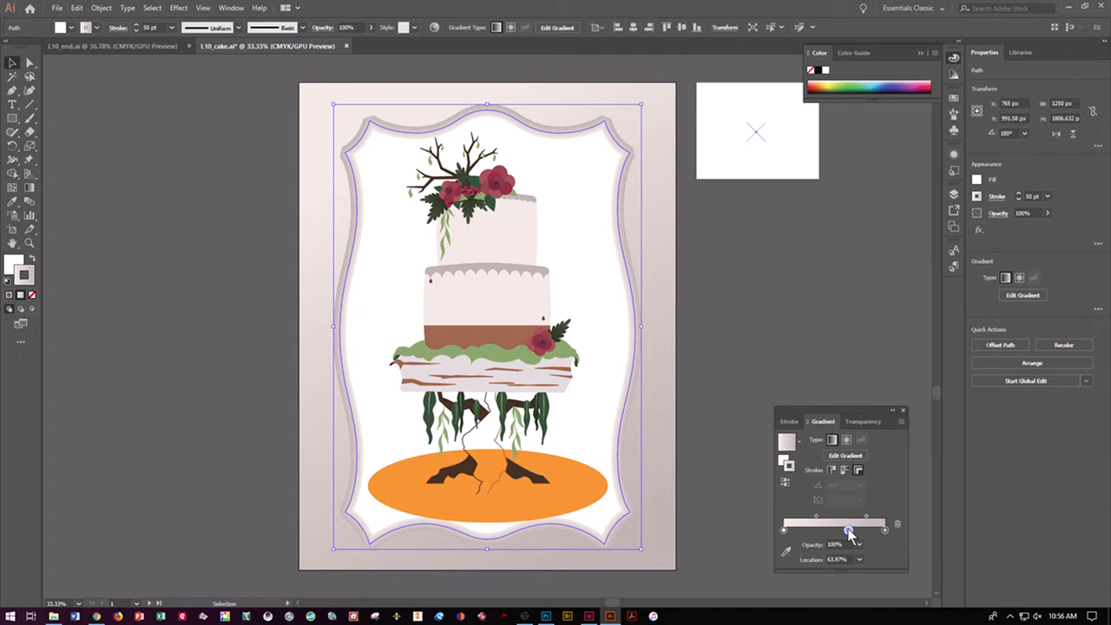
{"action": "double_click", "coordinate": [850, 530]}
{"action": "left_click", "coordinate": [736, 443]}
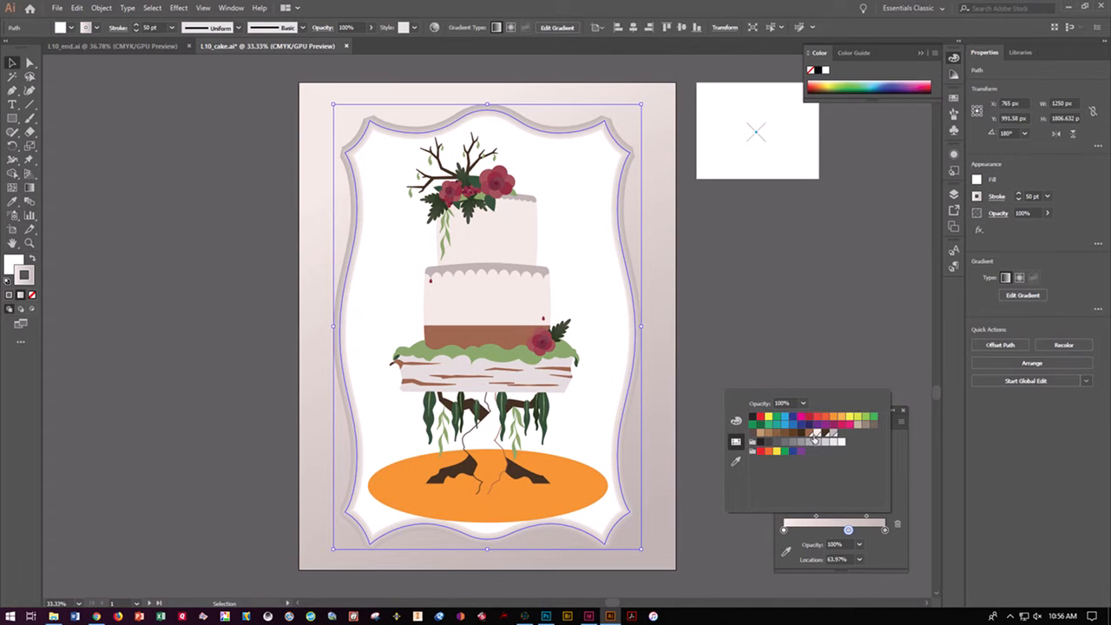
{"action": "left_click", "coordinate": [821, 435]}
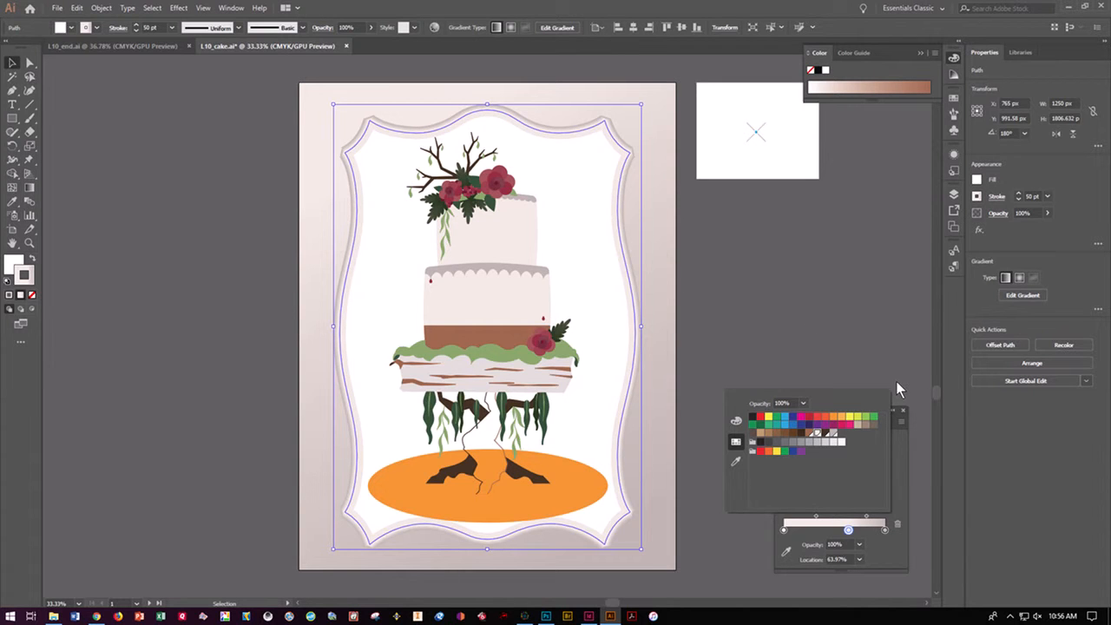
{"action": "key", "text": "Escape"}
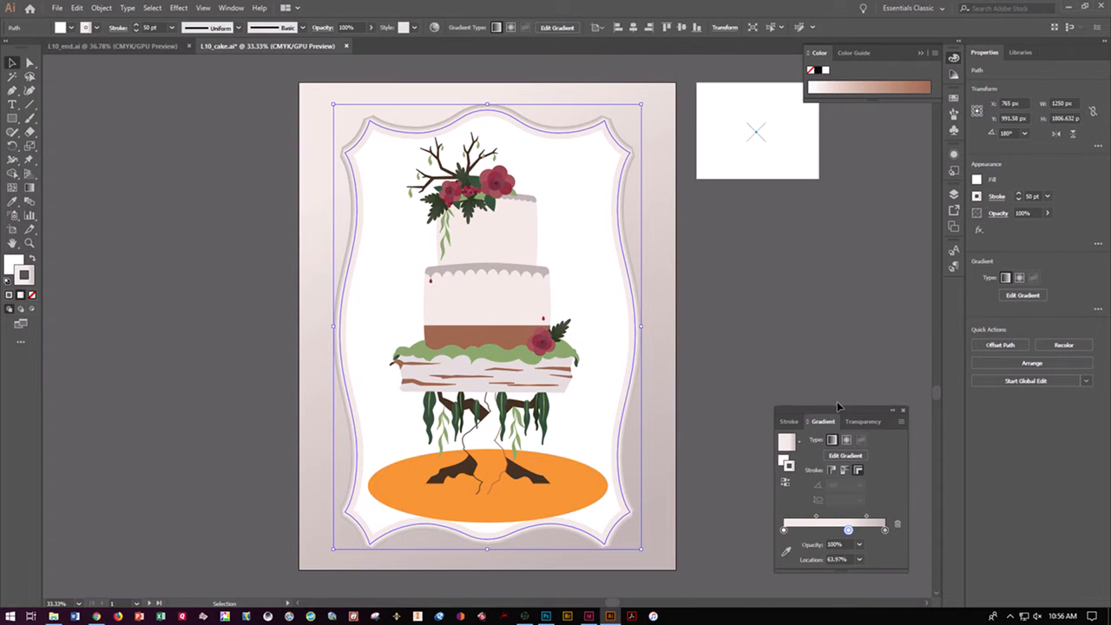
Set the location of the new light colour stop to 50%
{"action": "left_click_drag", "start_coordinate": [851, 531], "coordinate": [838, 529]}
{"action": "left_click", "coordinate": [846, 561]}
{"action": "type", "text": "50"}
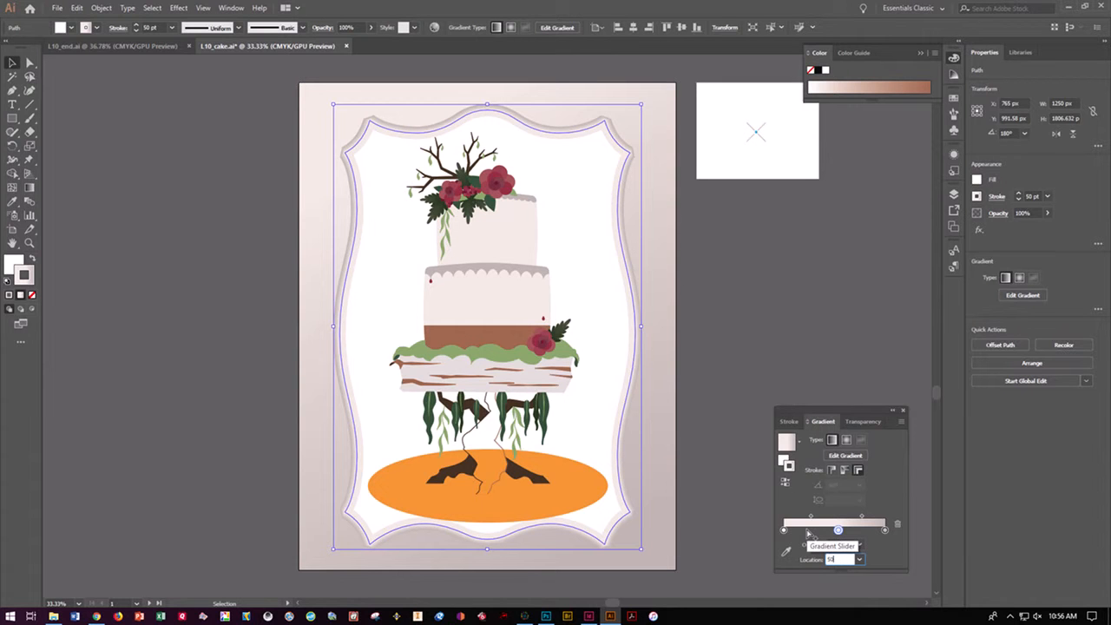
{"action": "key", "text": "Return"}
Duplicate the darker end stop of the frame's stroke gradient to about 25%, between the starting and middle stops
{"action": "left_click", "coordinate": [885, 530]}
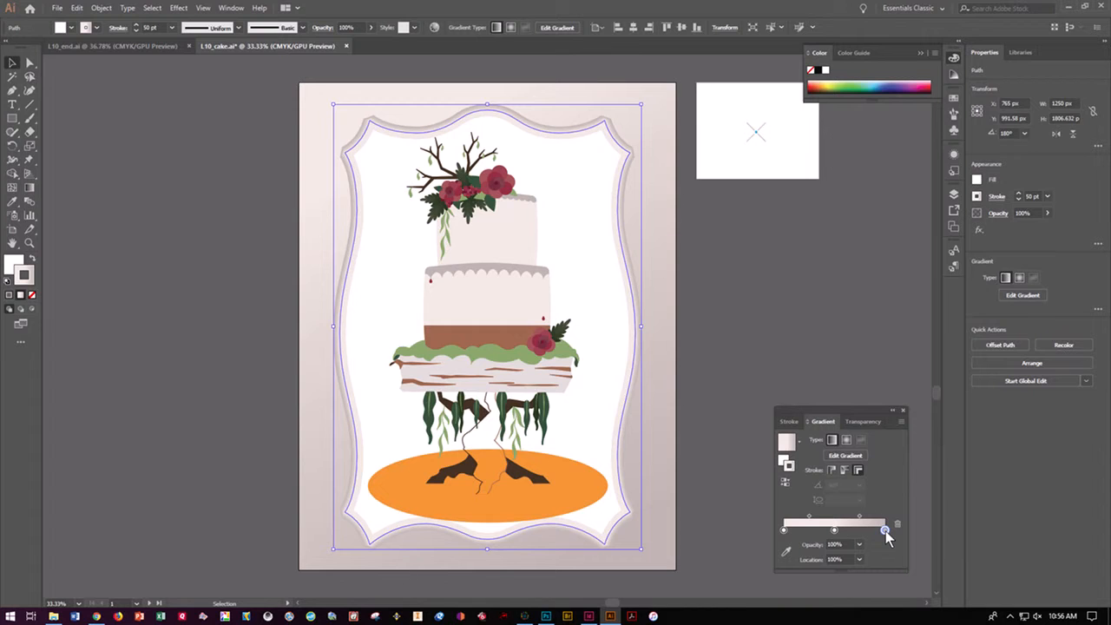
{"action": "left_click_drag", "start_coordinate": [885, 531], "coordinate": [809, 531]}
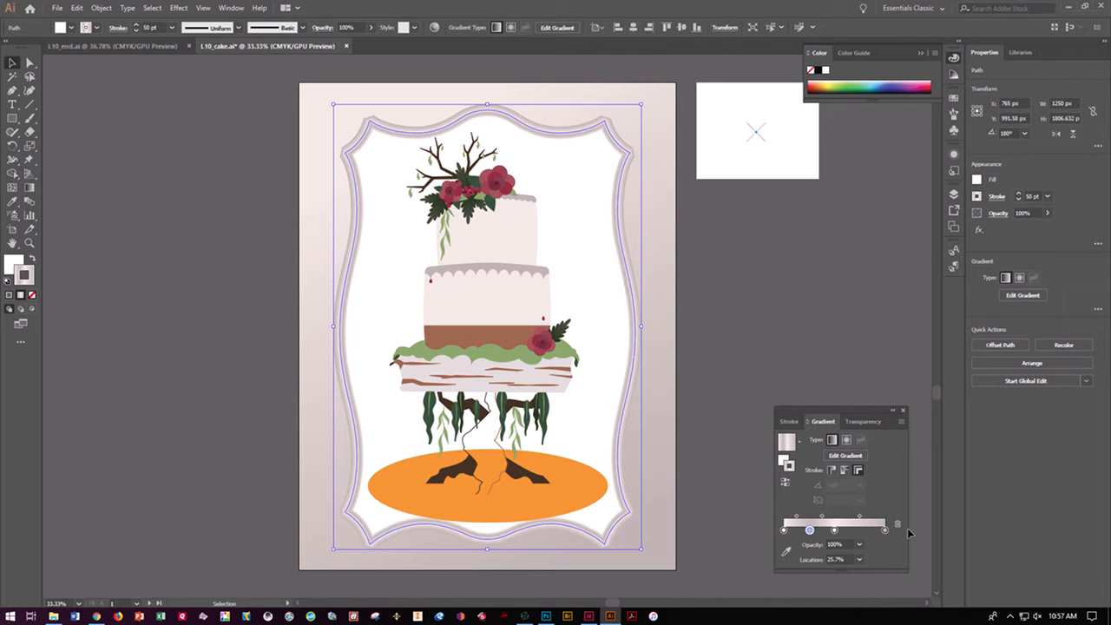
{"action": "left_click", "coordinate": [854, 558]}
{"action": "type", "text": "4"}
{"action": "left_click", "coordinate": [847, 544]}
Remove the light starting colour stop from the frame's stroke gradient, close the gradient settings and deselect the frame
{"action": "left_click", "coordinate": [783, 530]}
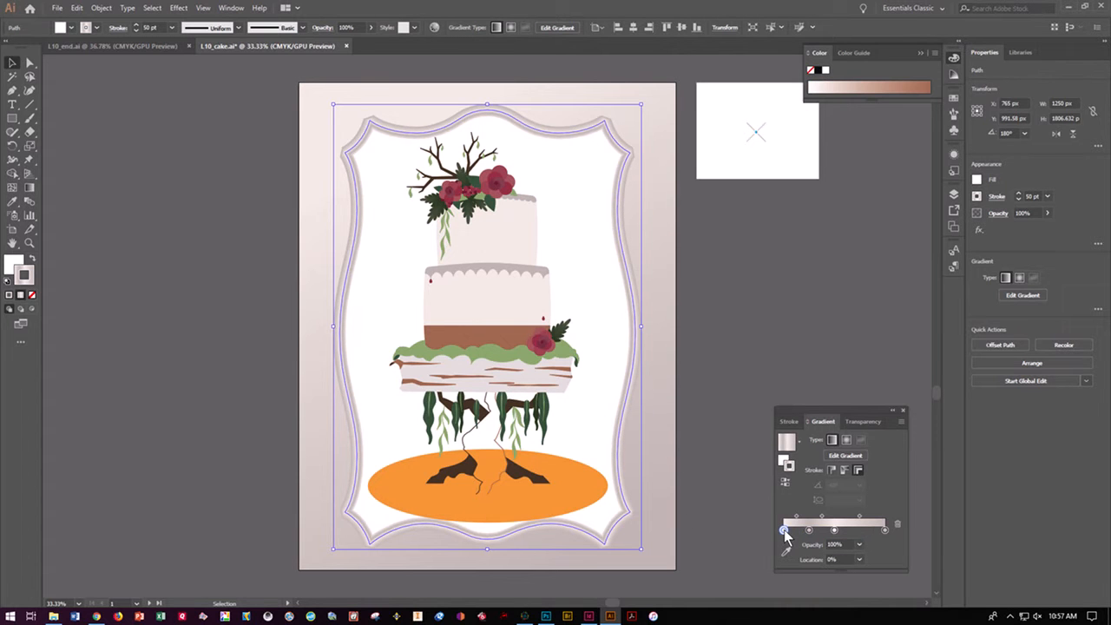
{"action": "left_click_drag", "start_coordinate": [785, 532], "coordinate": [783, 552]}
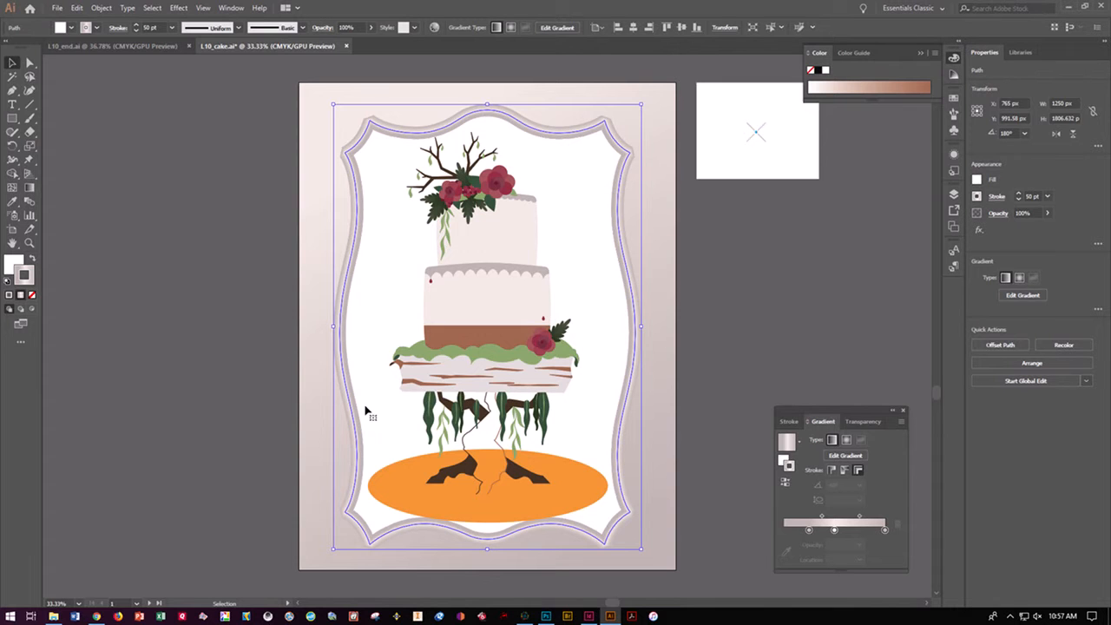
{"action": "left_click", "coordinate": [902, 412]}
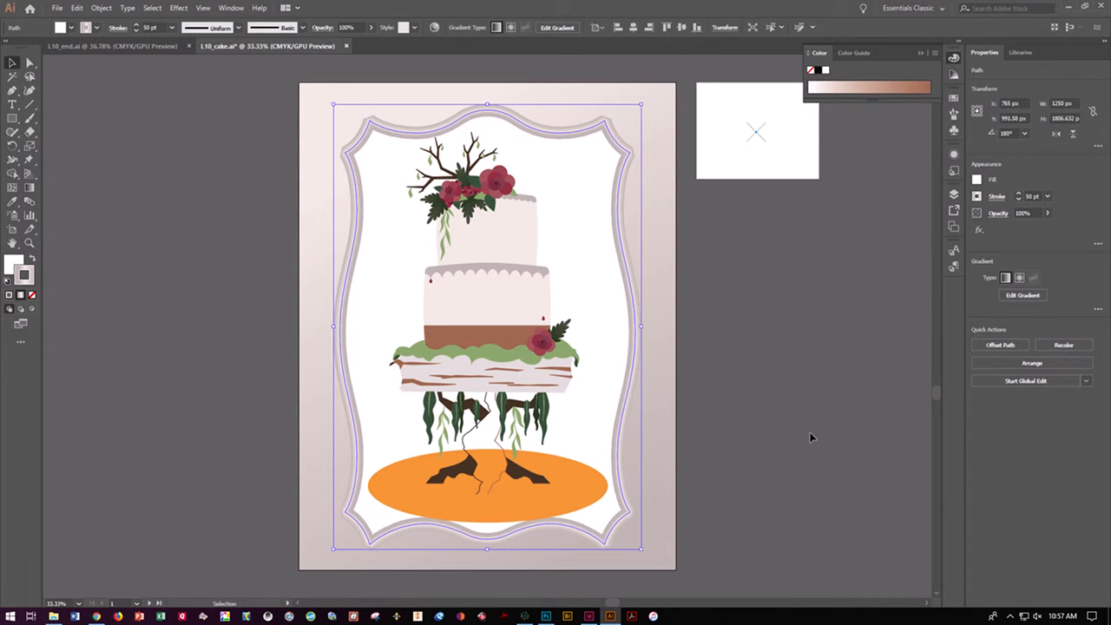
{"action": "key", "text": "a"}
{"action": "key", "text": "v"}
Fill the orange ellipse beneath the cake with the White, Black gradient swatch and open its gradient options
{"action": "left_click", "coordinate": [399, 496]}
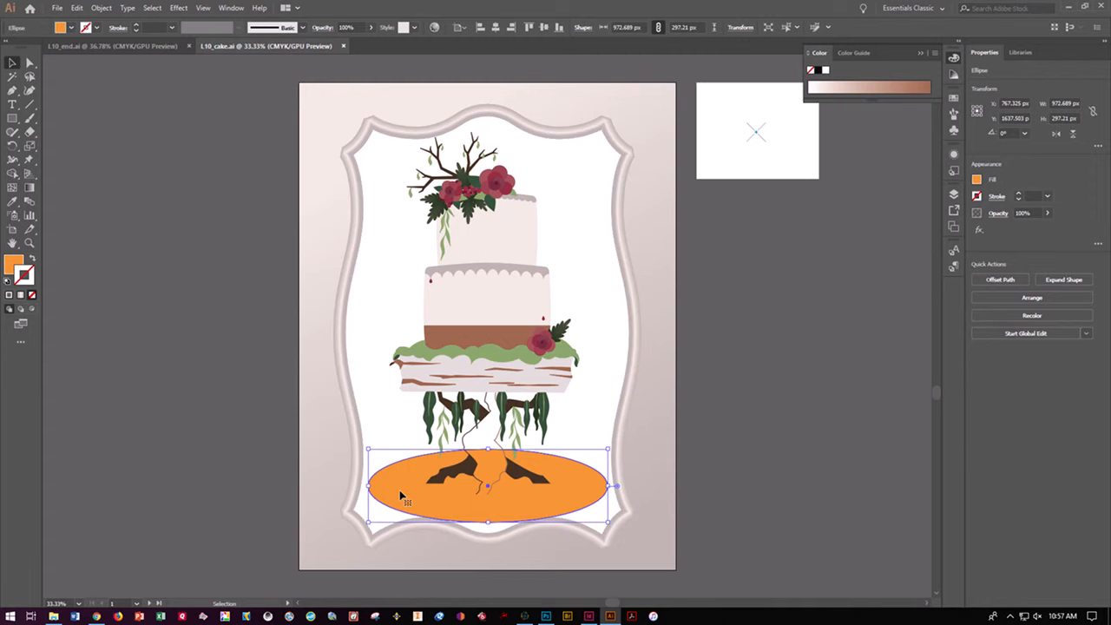
{"action": "key", "text": "ctrl+equal"}
{"action": "key", "text": "ctrl+equal"}
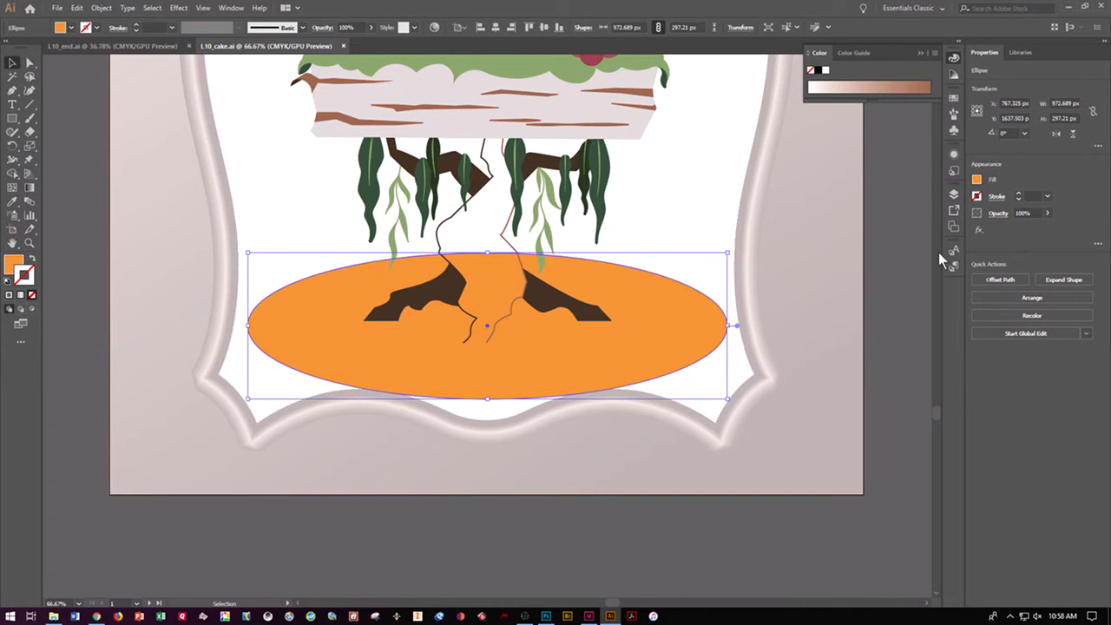
{"action": "left_click", "coordinate": [977, 181]}
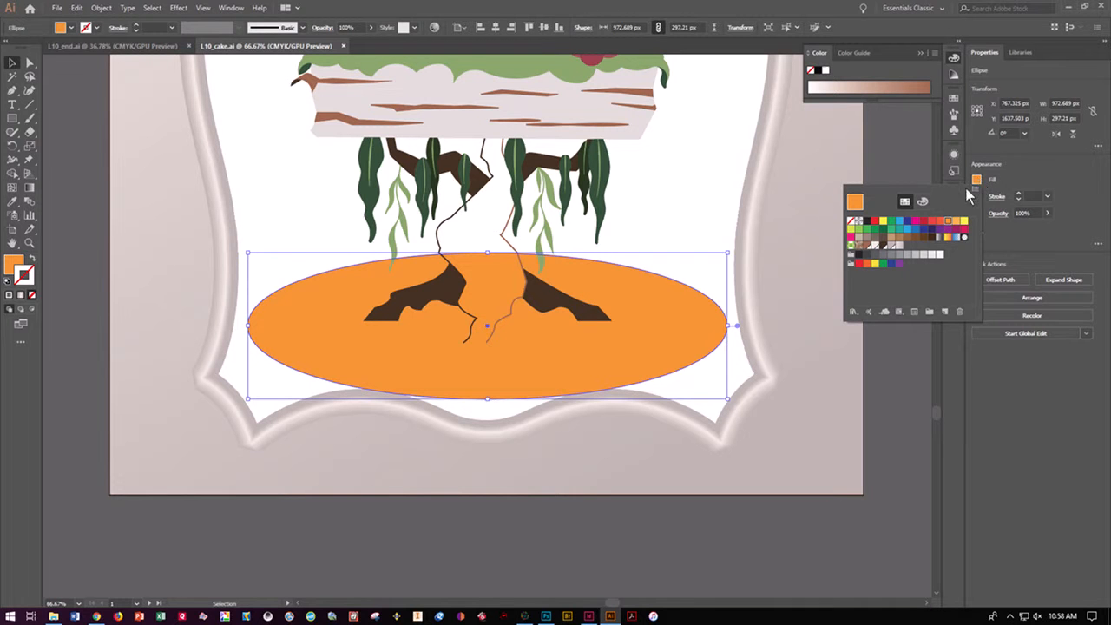
{"action": "left_click", "coordinate": [939, 241]}
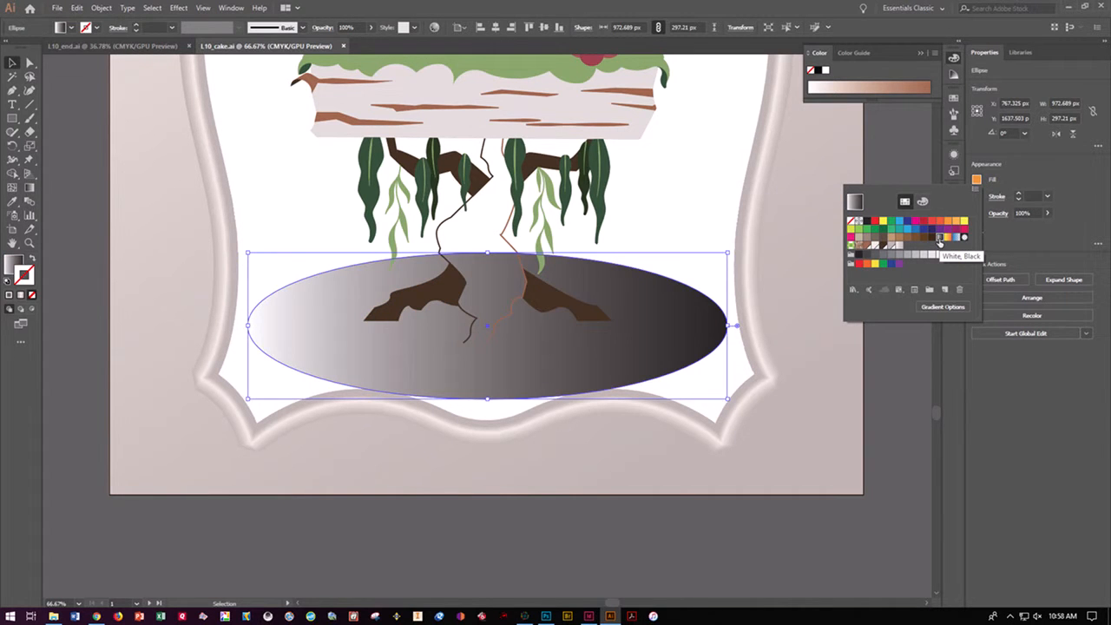
{"action": "left_click", "coordinate": [944, 305]}
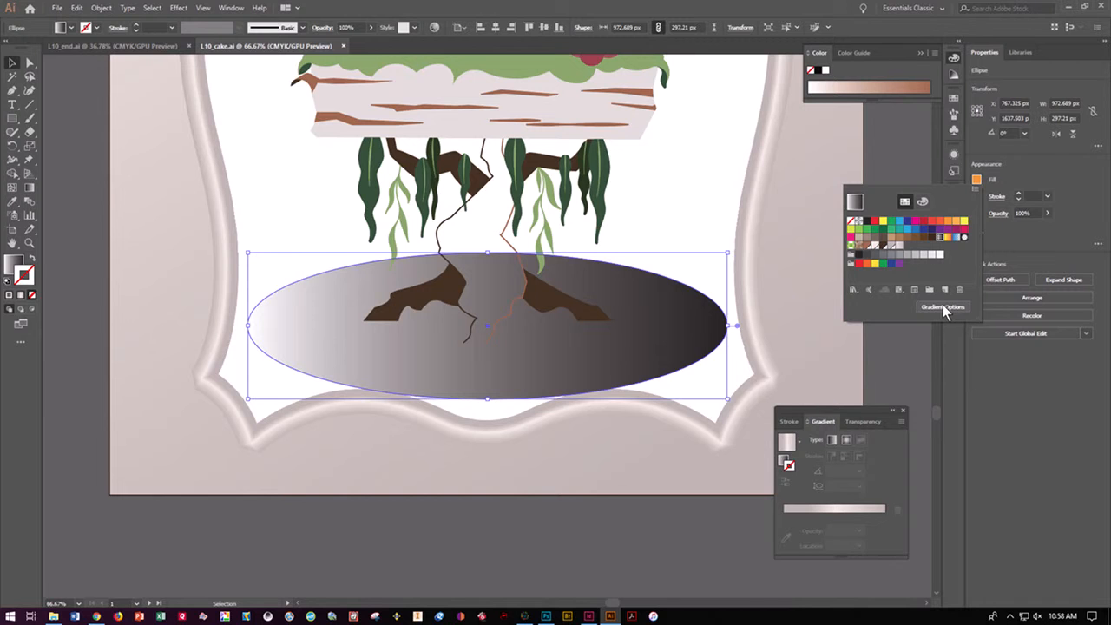
Change the ellipse's fill gradient to radial and reverse it so the black lies at the centre
{"action": "left_click", "coordinate": [846, 443]}
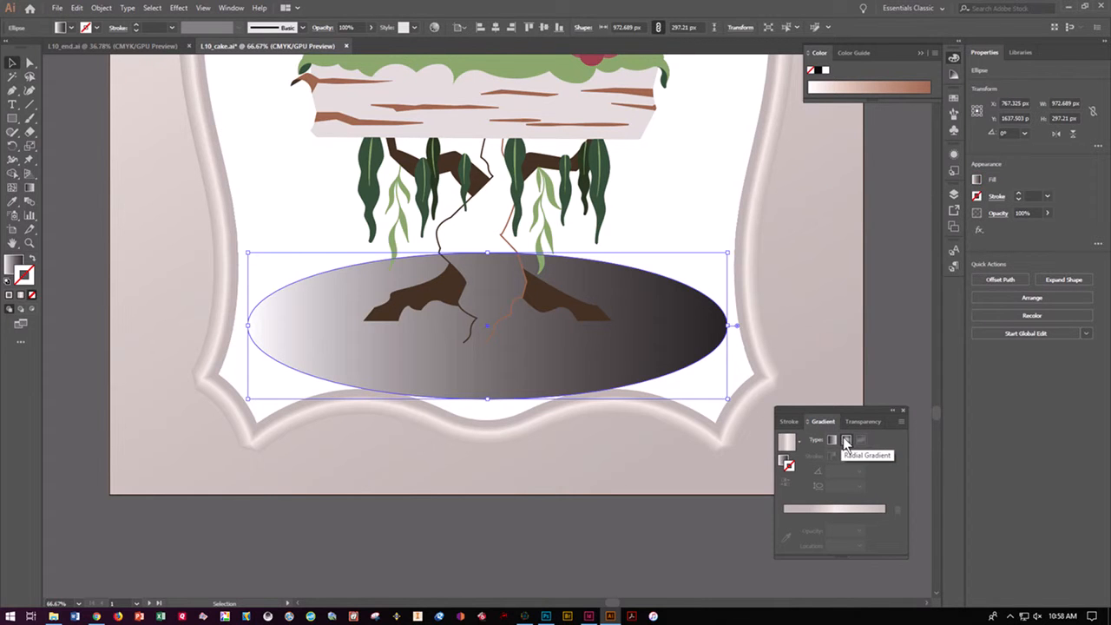
{"action": "left_click", "coordinate": [846, 442]}
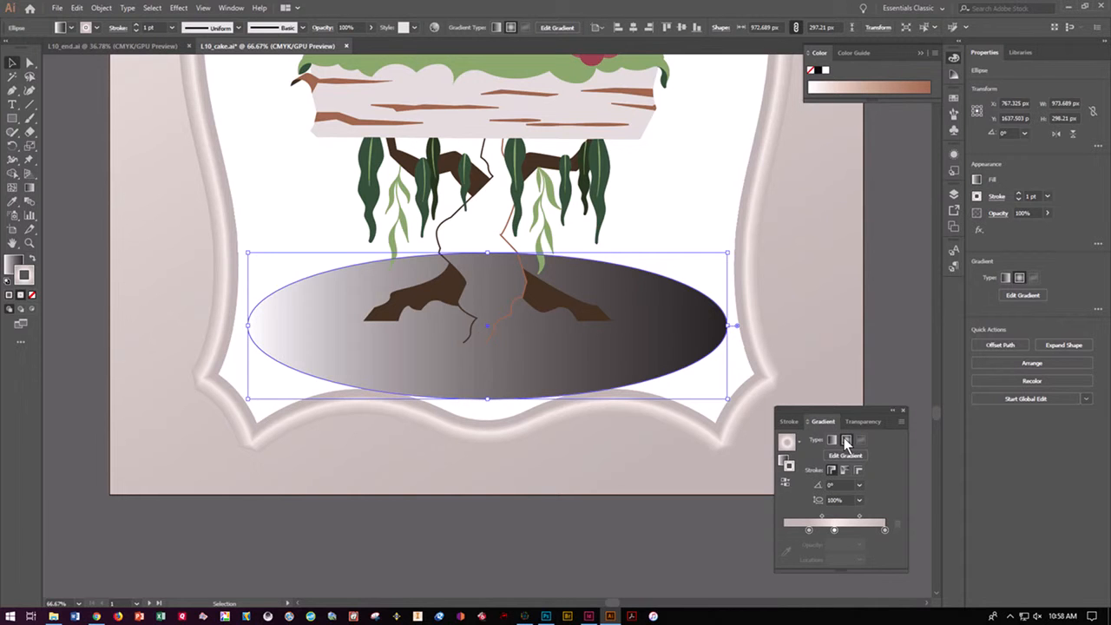
{"action": "left_click", "coordinate": [786, 467]}
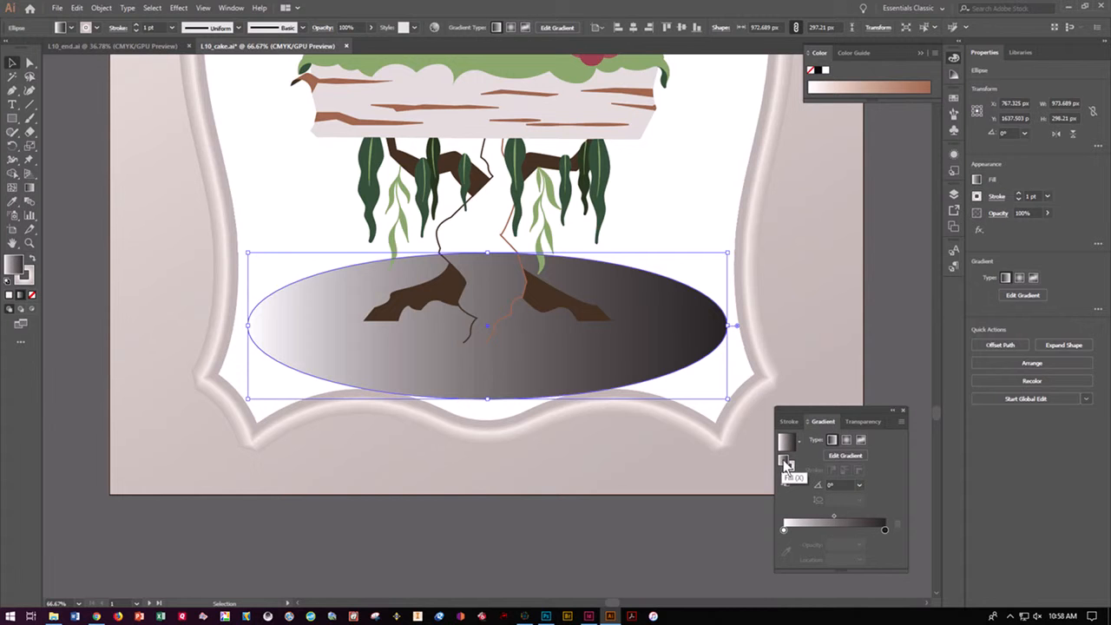
{"action": "left_click", "coordinate": [846, 440]}
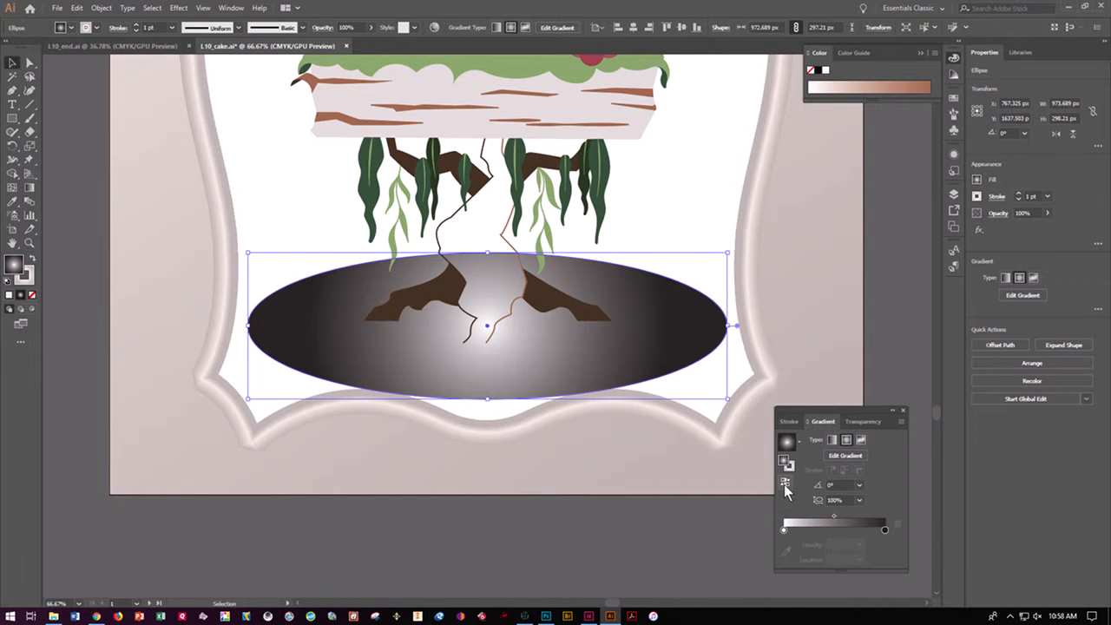
{"action": "left_click", "coordinate": [785, 484]}
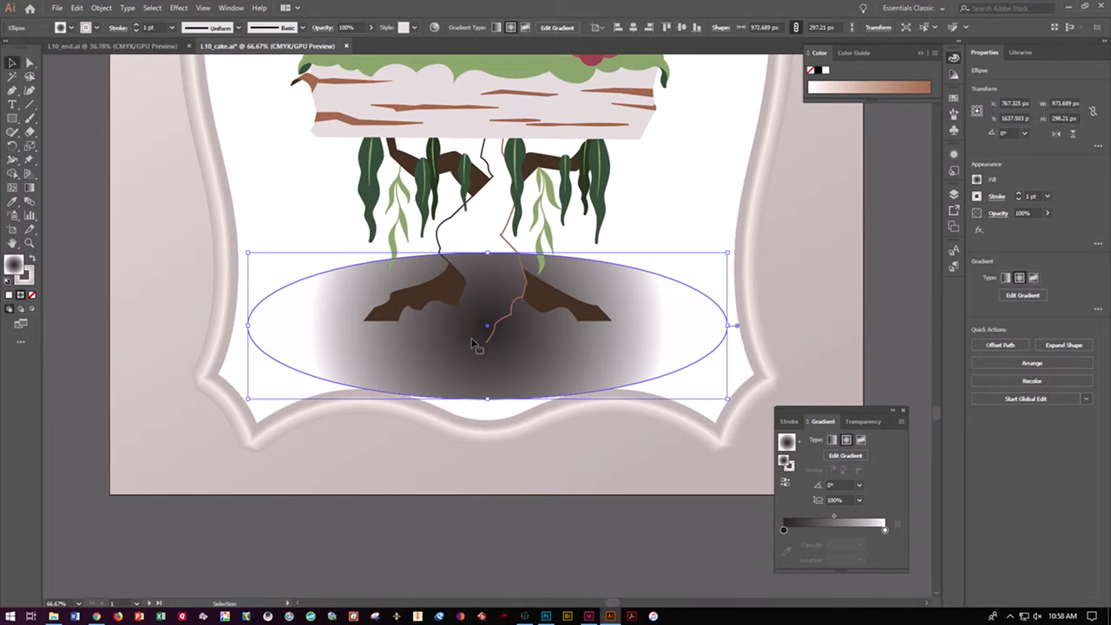
Recolour the black centre stop of the ellipse's fill gradient with the dark brown swatch
{"action": "left_click", "coordinate": [30, 188]}
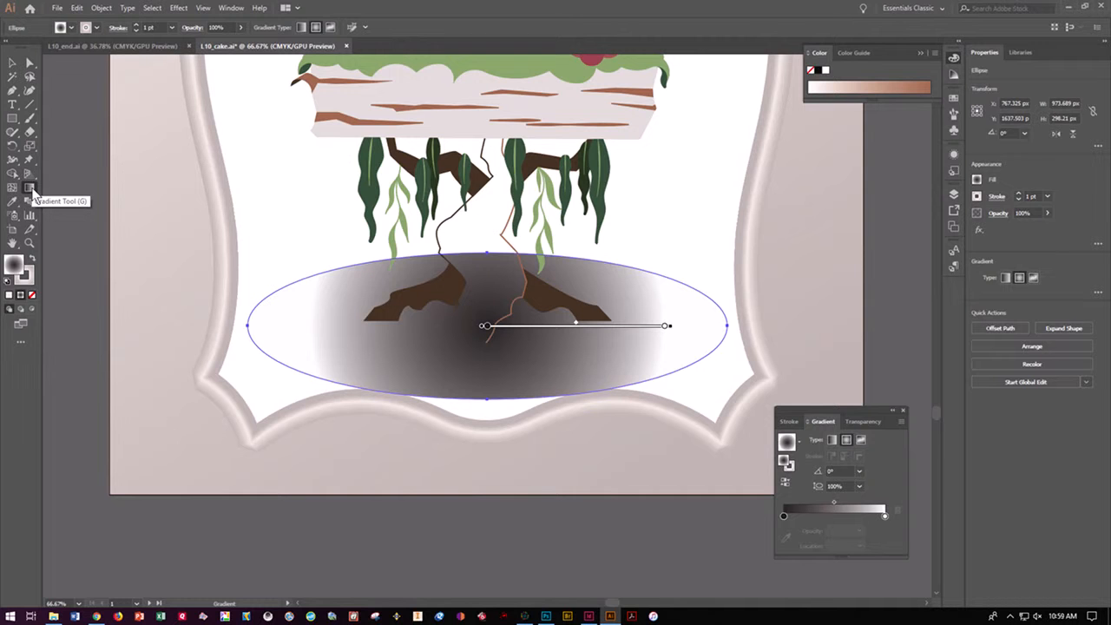
{"action": "double_click", "coordinate": [784, 516]}
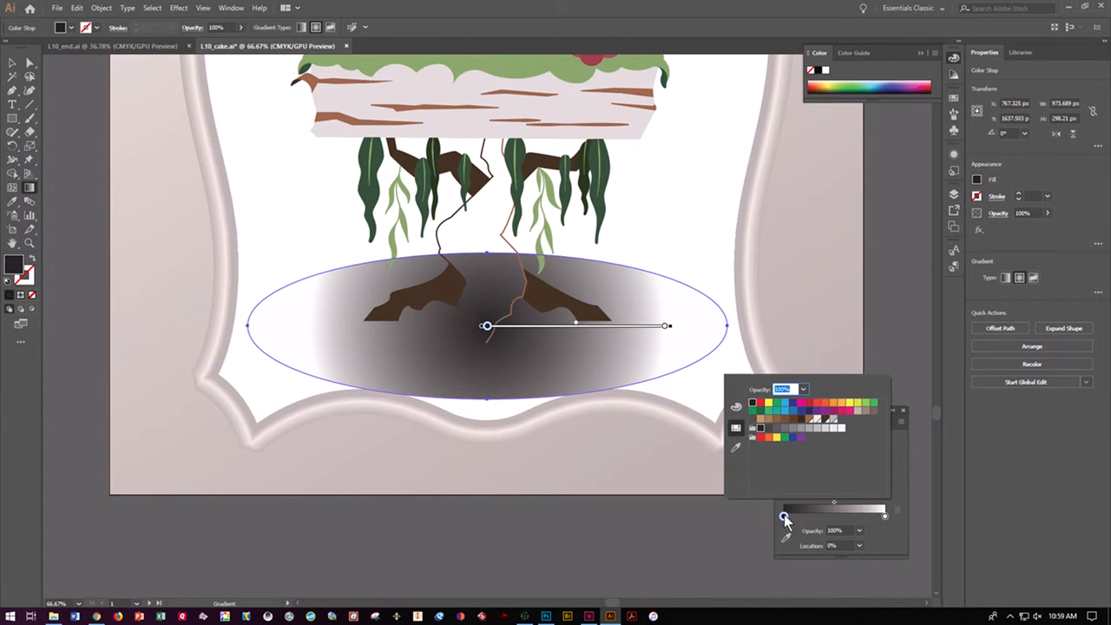
{"action": "left_click", "coordinate": [826, 420]}
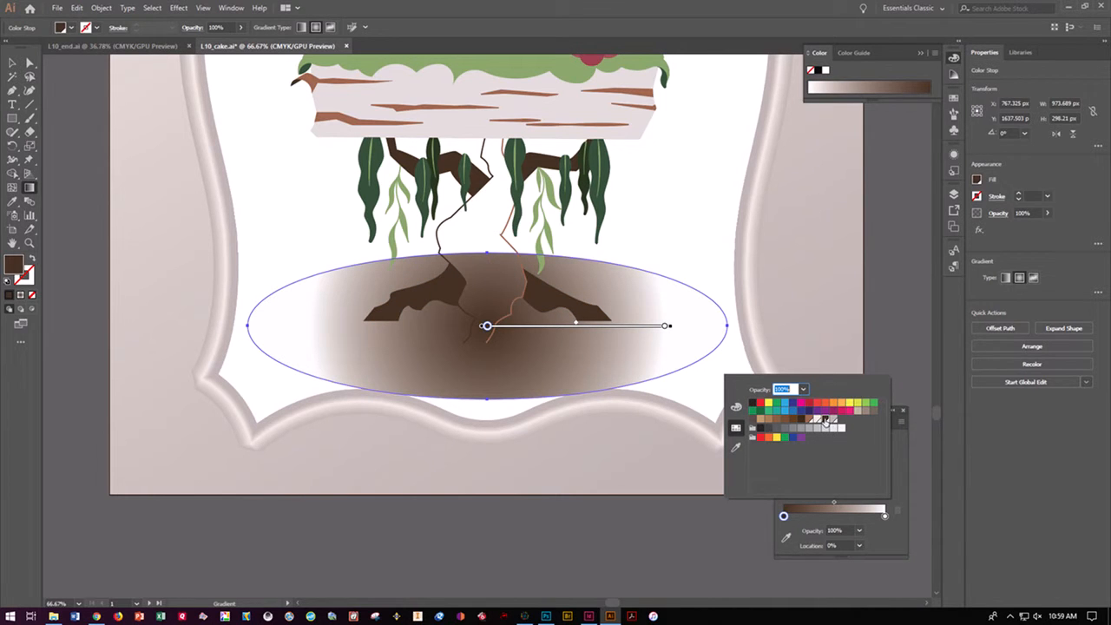
{"action": "key", "text": "Escape"}
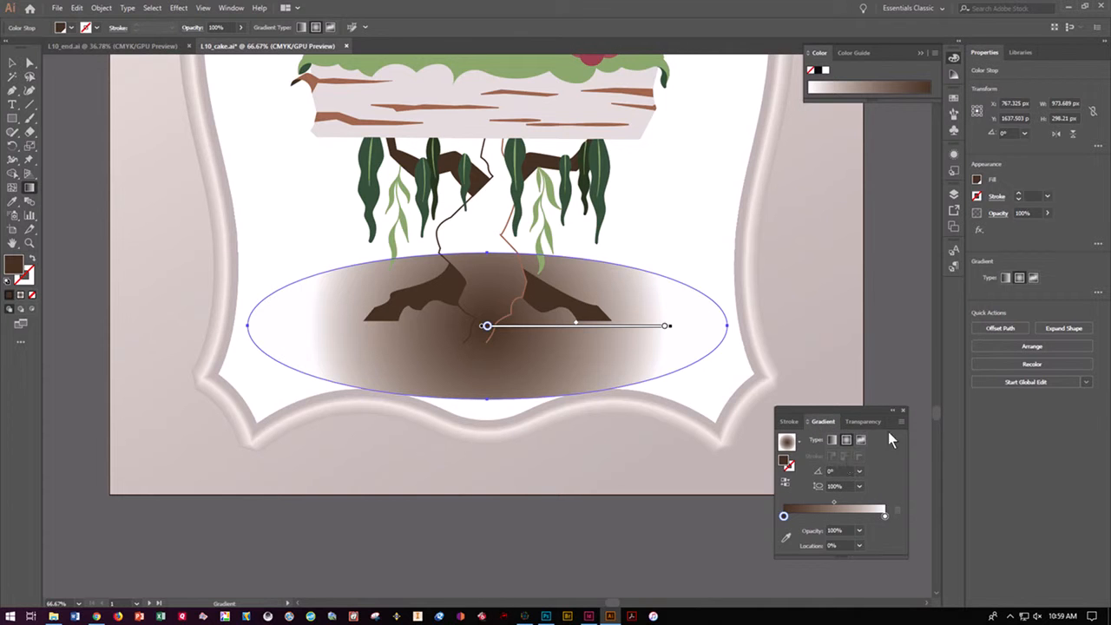
Add a middle colour stop to the ellipse's gradient, give it the light pinkish-grey swatch and set its location to 45%
{"action": "left_click", "coordinate": [839, 517]}
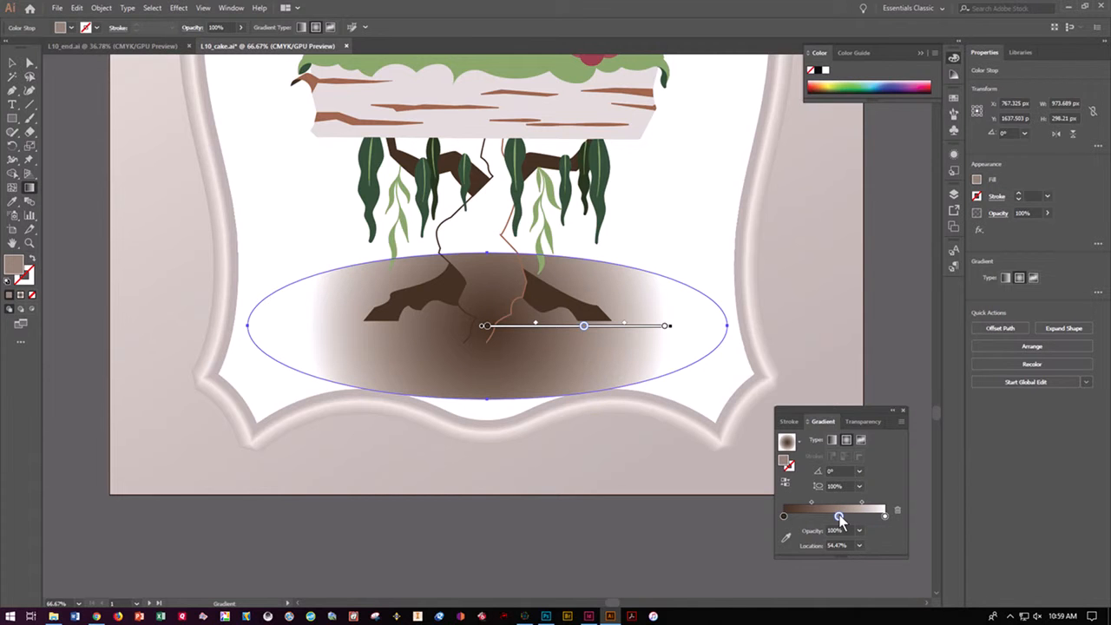
{"action": "double_click", "coordinate": [839, 517]}
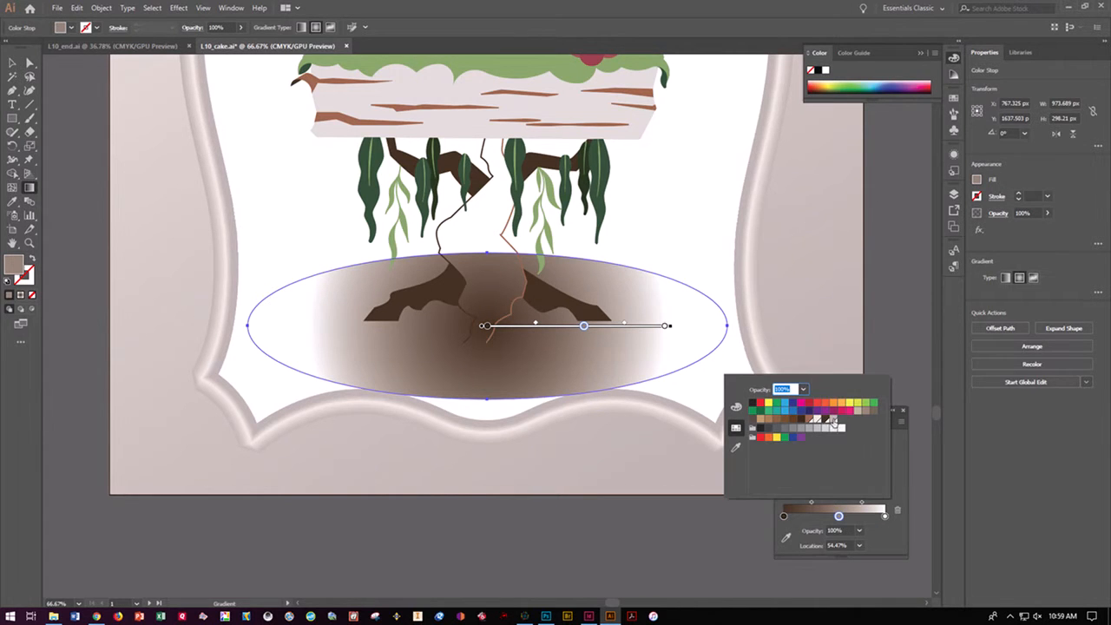
{"action": "left_click", "coordinate": [831, 421]}
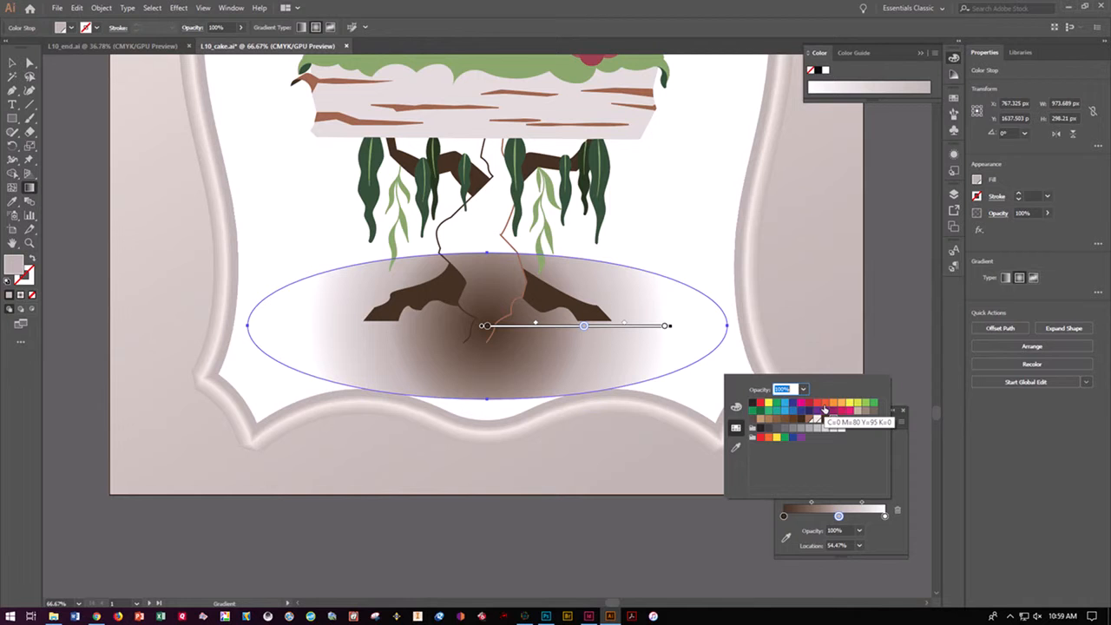
{"action": "key", "text": "Escape"}
{"action": "left_click", "coordinate": [846, 544]}
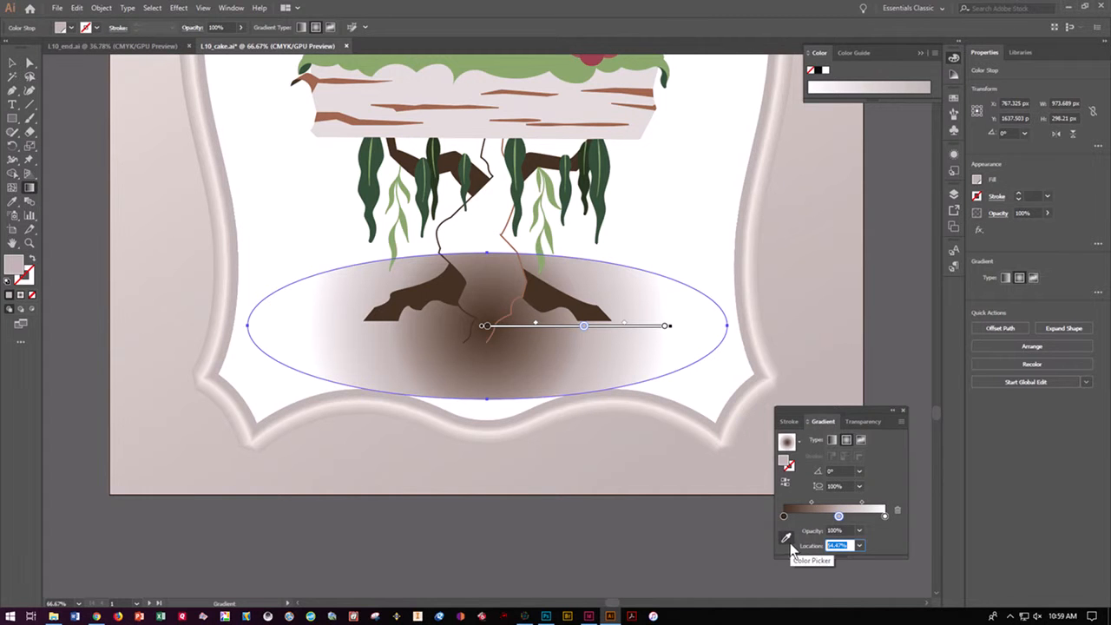
{"action": "type", "text": "45"}
{"action": "key", "text": "Tab"}
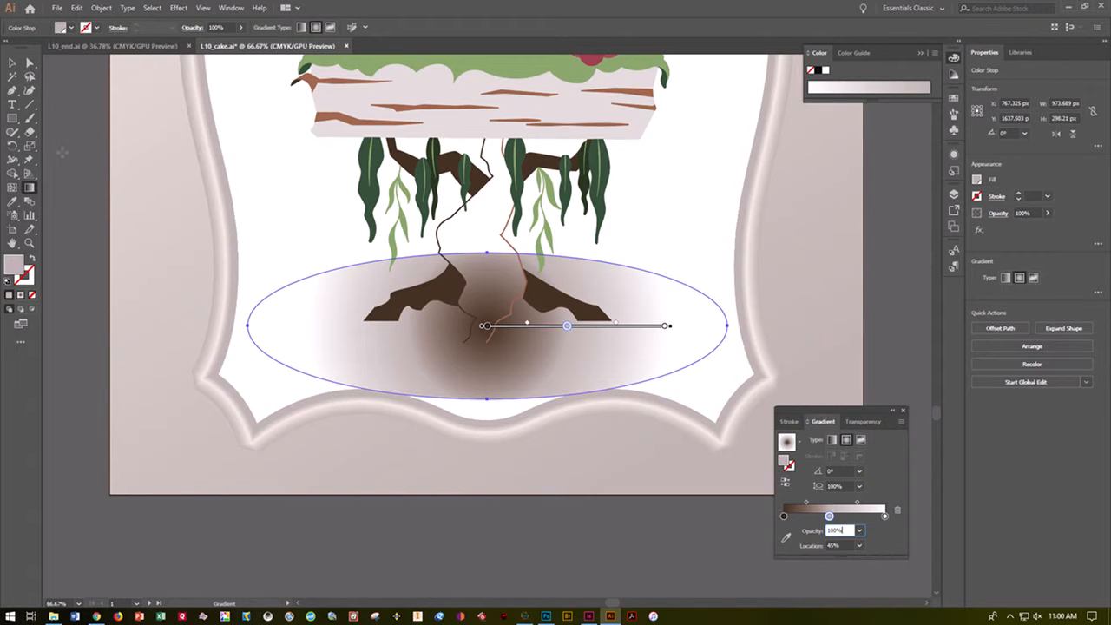
Extend the ellipse's radial gradient to the ellipse's right edge and remove its white end stop
{"action": "left_click", "coordinate": [30, 189]}
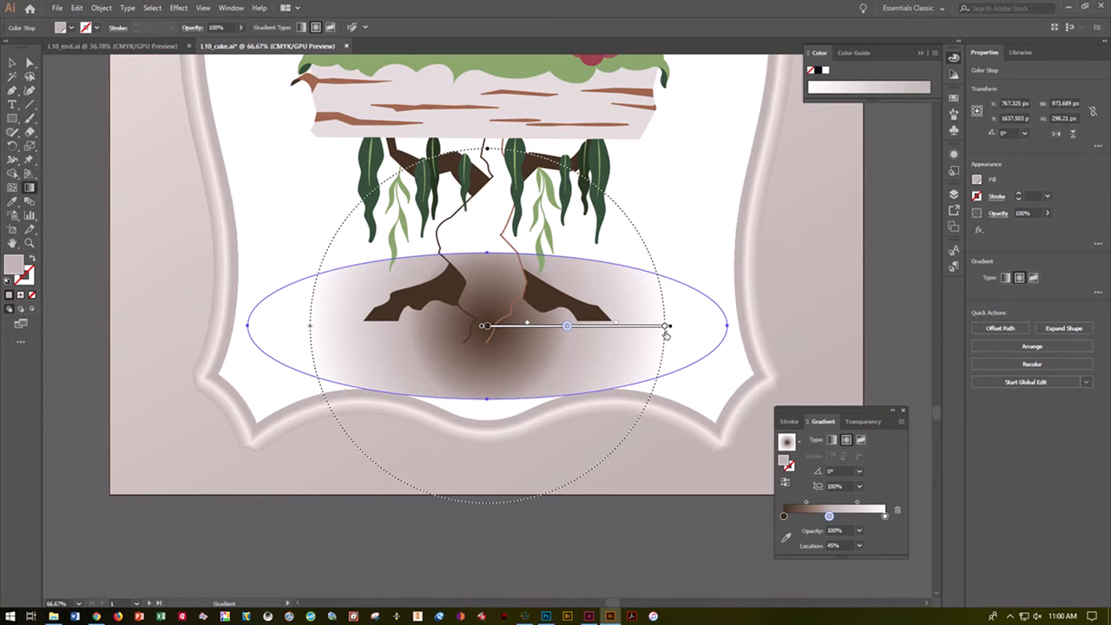
{"action": "left_click_drag", "start_coordinate": [664, 327], "coordinate": [730, 328]}
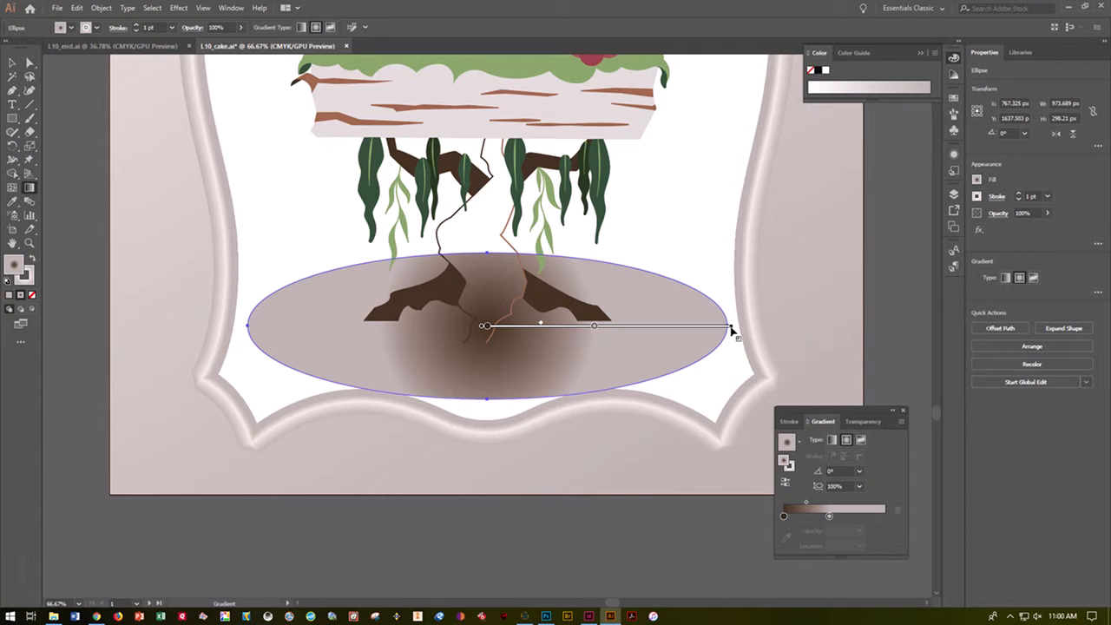
{"action": "mouse_move", "coordinate": [728, 327]}
{"action": "left_click", "coordinate": [827, 513]}
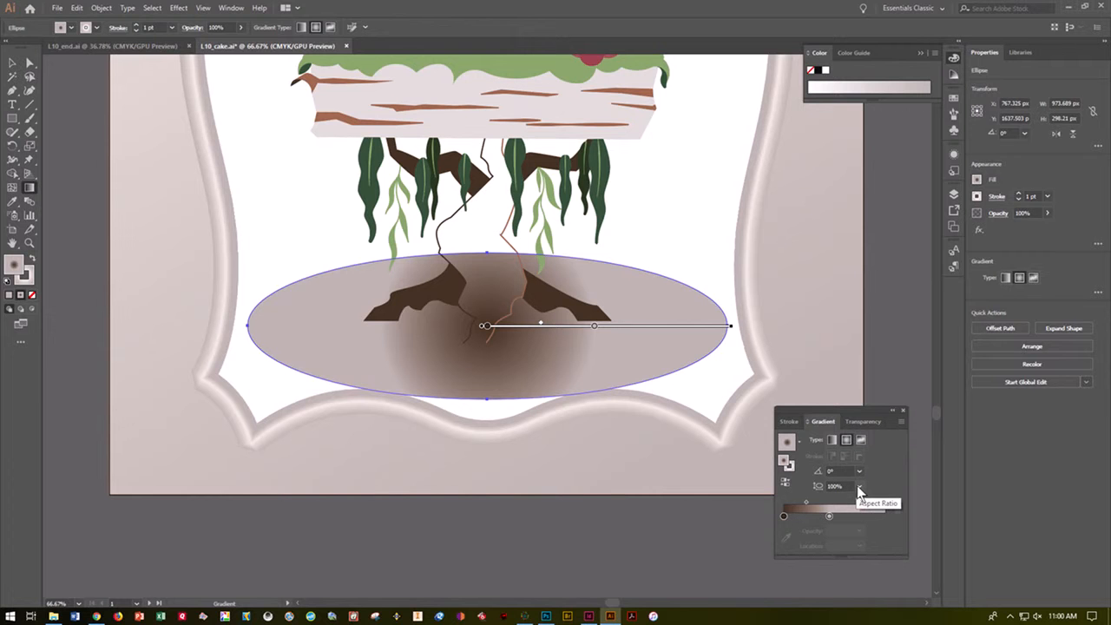
Set the aspect ratio of the ellipse's radial gradient to 30% and leave the Gradient tool
{"action": "left_click", "coordinate": [859, 488]}
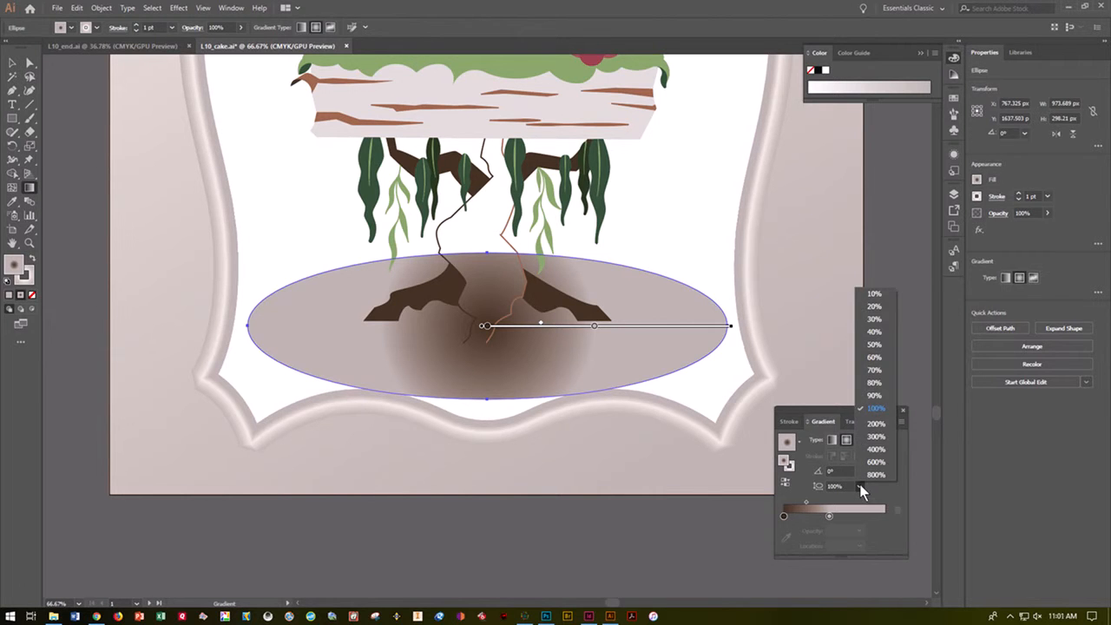
{"action": "left_click", "coordinate": [883, 317]}
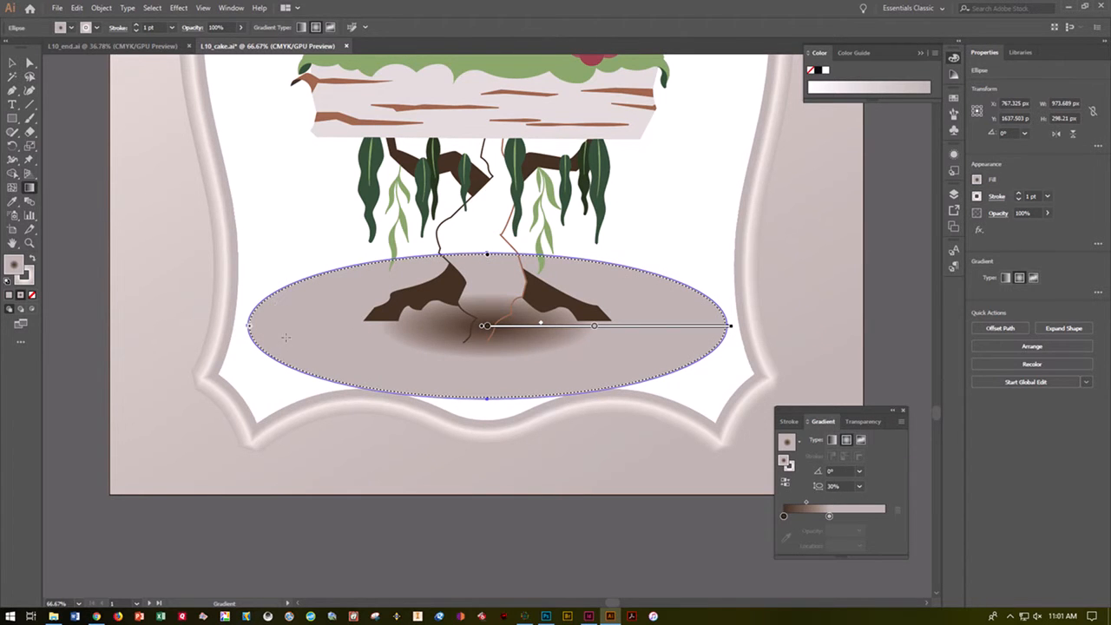
{"action": "left_click", "coordinate": [16, 68]}
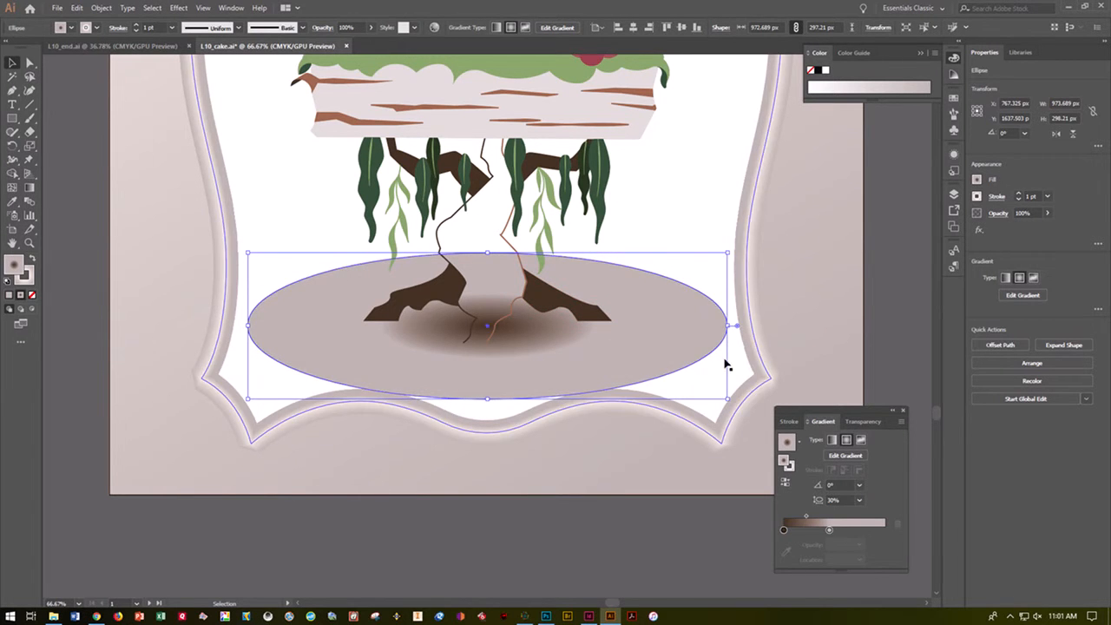
Try to scale the ellipse beneath the cake uniformly to 80%
{"action": "double_click", "coordinate": [31, 152]}
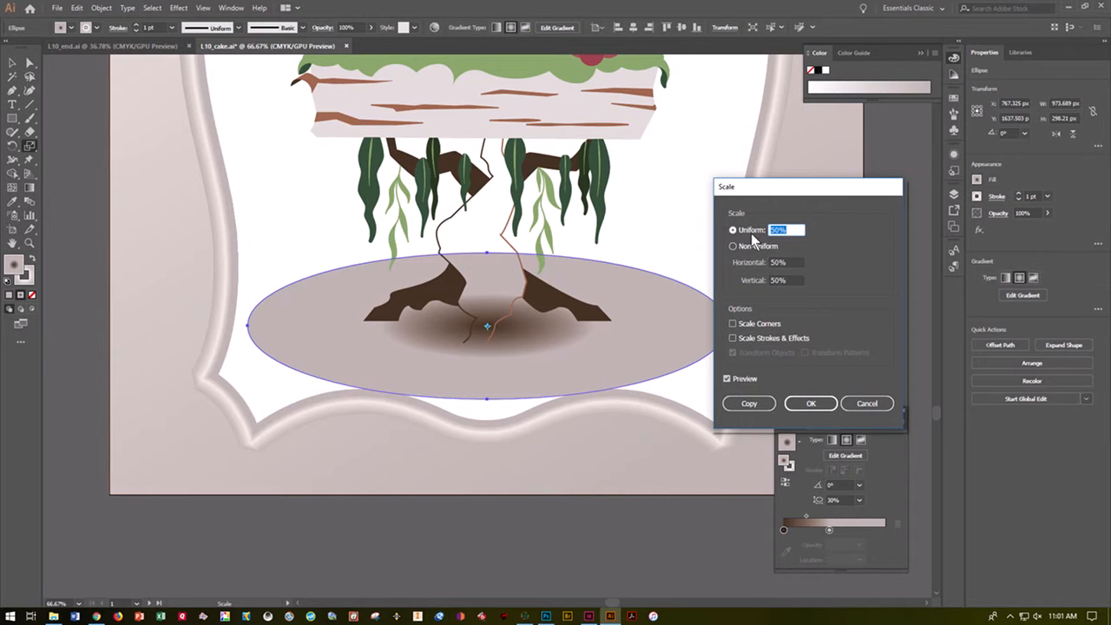
{"action": "type", "text": "80"}
{"action": "left_click", "coordinate": [728, 380]}
{"action": "left_click", "coordinate": [808, 405]}
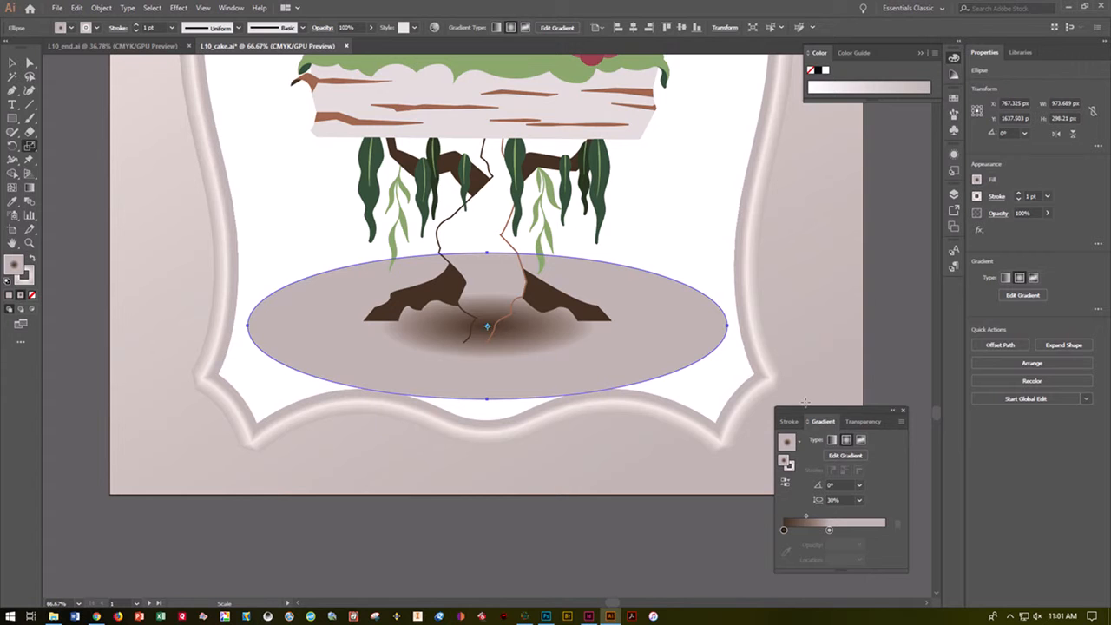
Deselect the ellipse and fit the artboard in the window
{"action": "left_click", "coordinate": [152, 8]}
{"action": "left_click", "coordinate": [166, 47]}
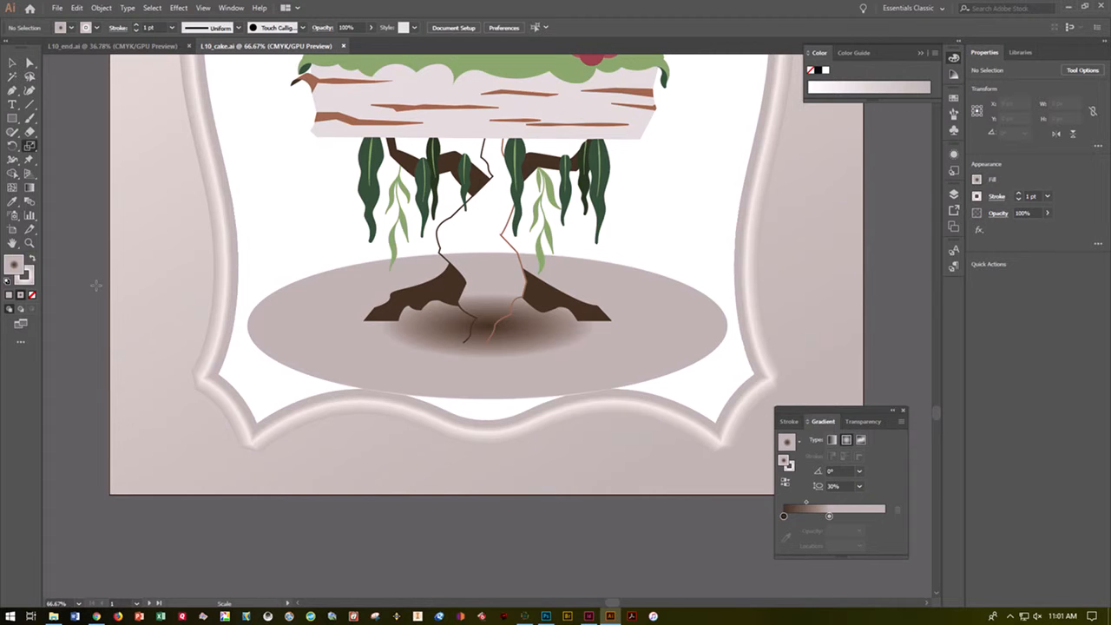
{"action": "left_click", "coordinate": [202, 9]}
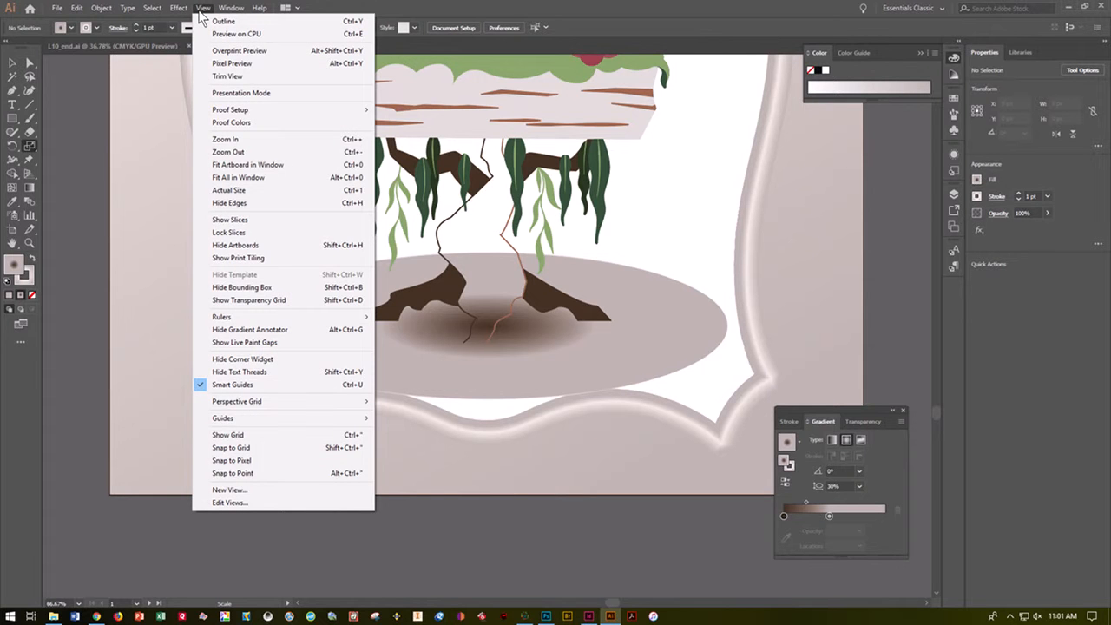
{"action": "left_click", "coordinate": [253, 165]}
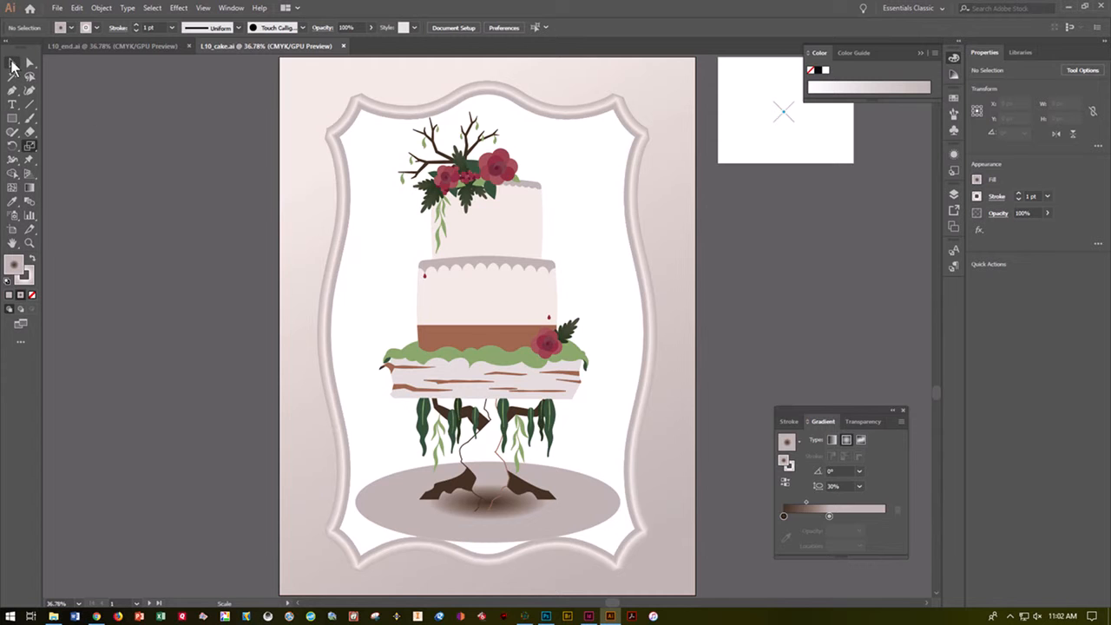
Select both cake tiers and fill them with the light pink to pinkish-grey linear gradient swatch
{"action": "left_click", "coordinate": [12, 65]}
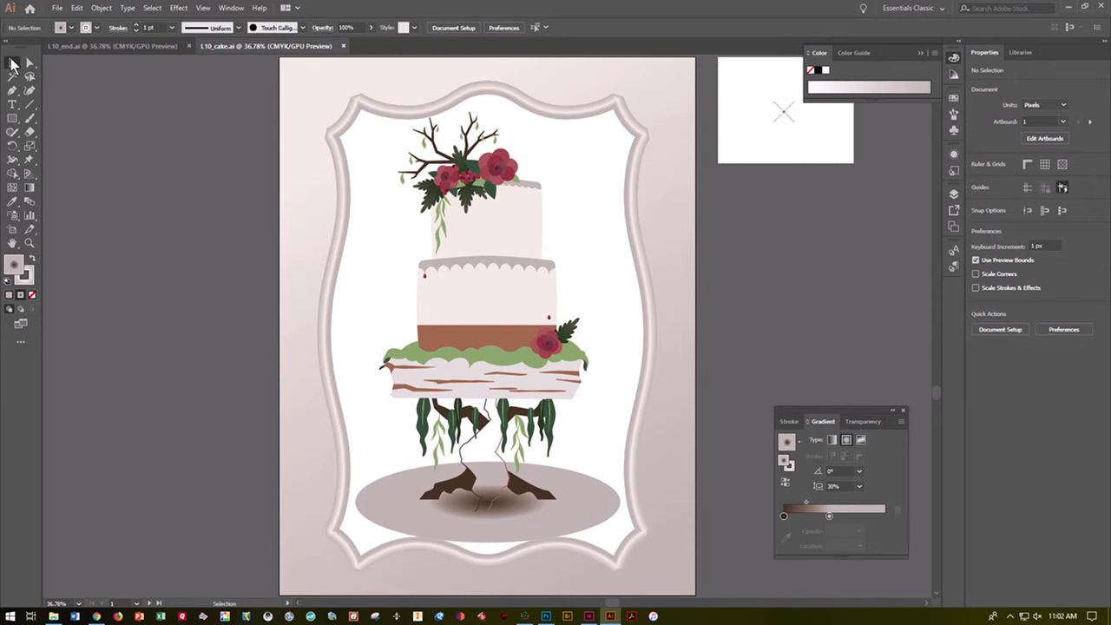
{"action": "left_click", "coordinate": [471, 225]}
{"action": "left_click", "coordinate": [504, 296], "text": "shift"}
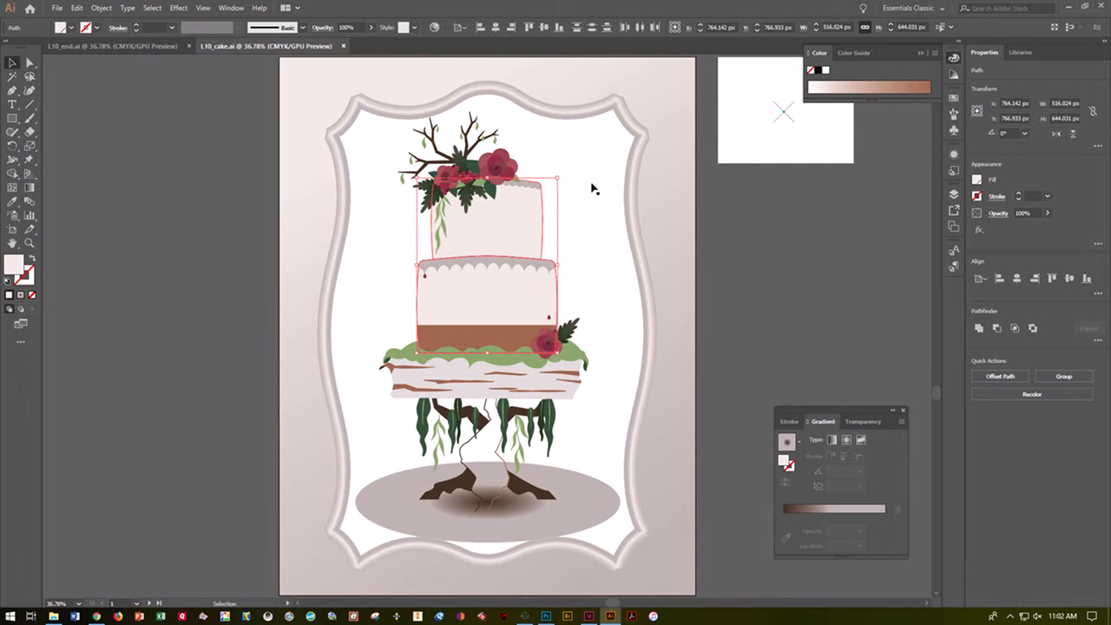
{"action": "left_click", "coordinate": [977, 181]}
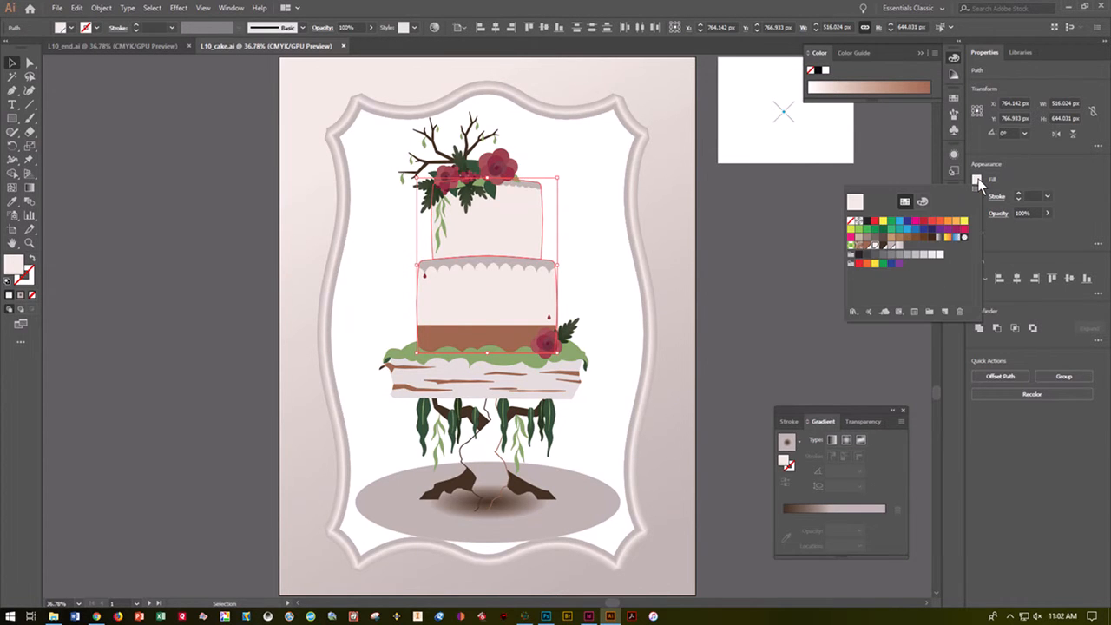
{"action": "left_click", "coordinate": [899, 249]}
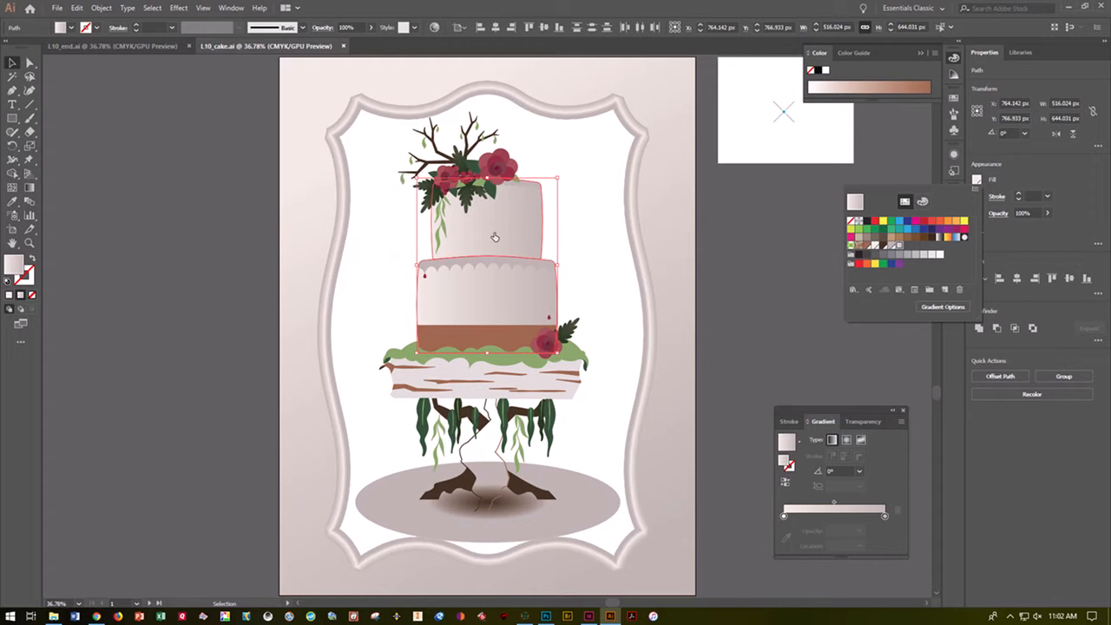
Hide the gradient annotator for the selected cake tiers
{"action": "left_click", "coordinate": [29, 190]}
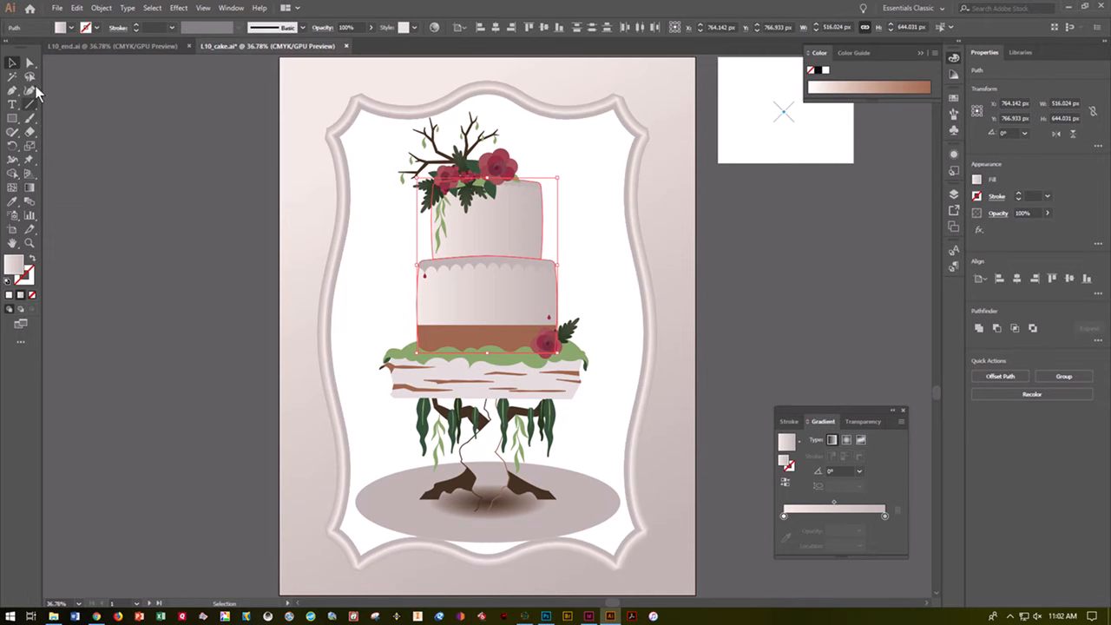
{"action": "left_click", "coordinate": [202, 9]}
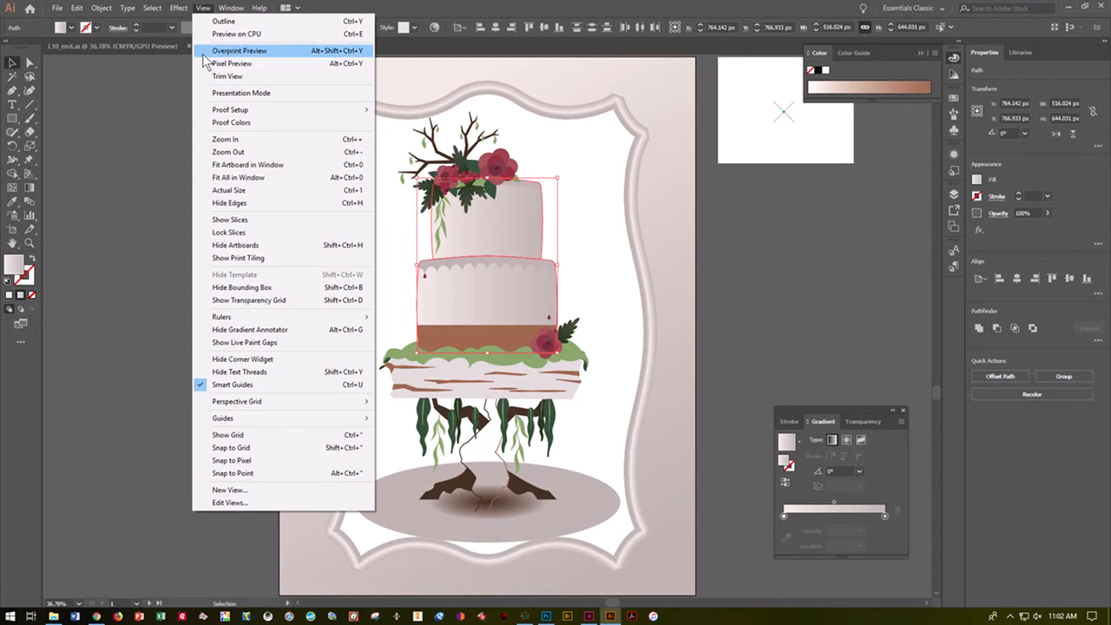
{"action": "left_click", "coordinate": [267, 329]}
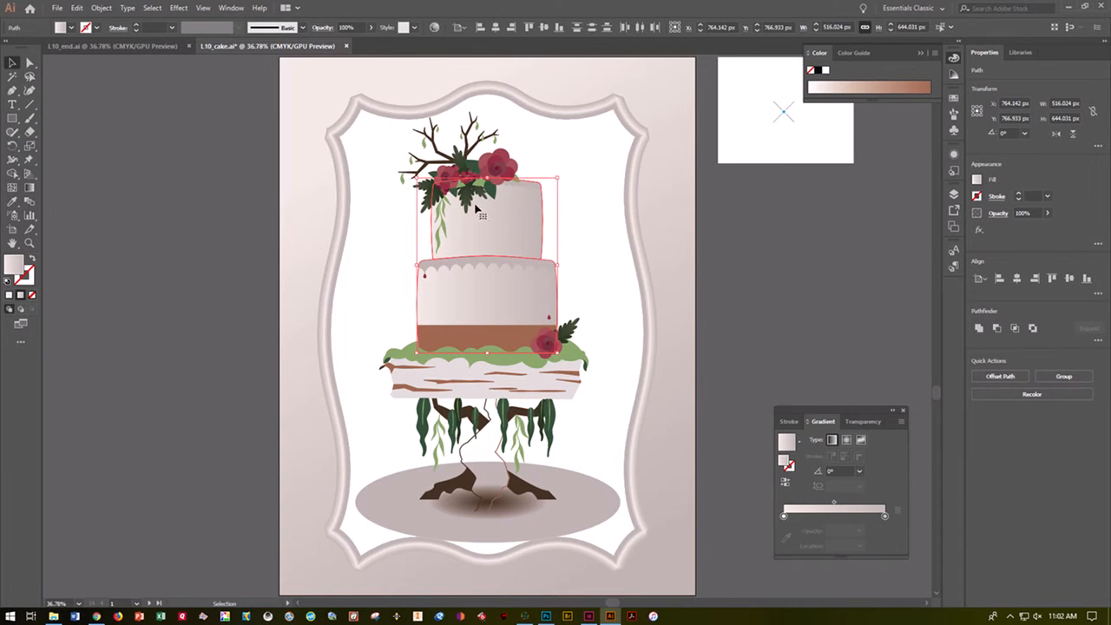
Redraw the gradient as one vertical blend of about -91° across both cake tiers, from the top tier down into the lower tier
{"action": "left_click", "coordinate": [30, 186]}
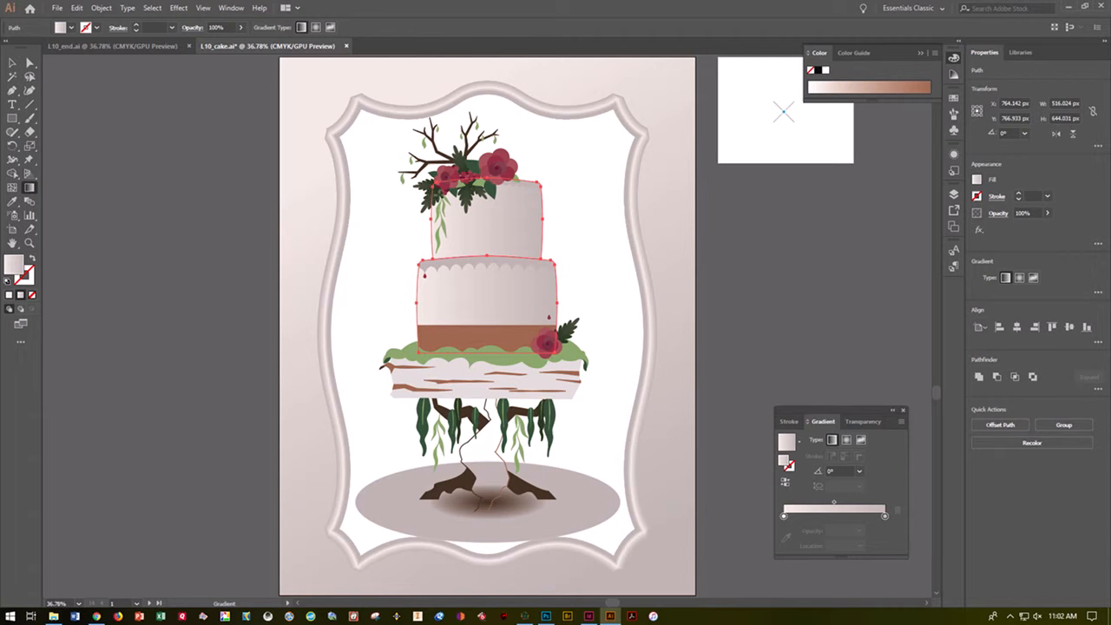
{"action": "left_click", "coordinate": [505, 196]}
{"action": "mouse_move", "coordinate": [505, 196]}
{"action": "left_mouse_down"}
{"action": "mouse_move", "coordinate": [509, 326]}
{"action": "mouse_move", "coordinate": [504, 275]}
{"action": "mouse_move", "coordinate": [512, 310]}
{"action": "left_mouse_up"}
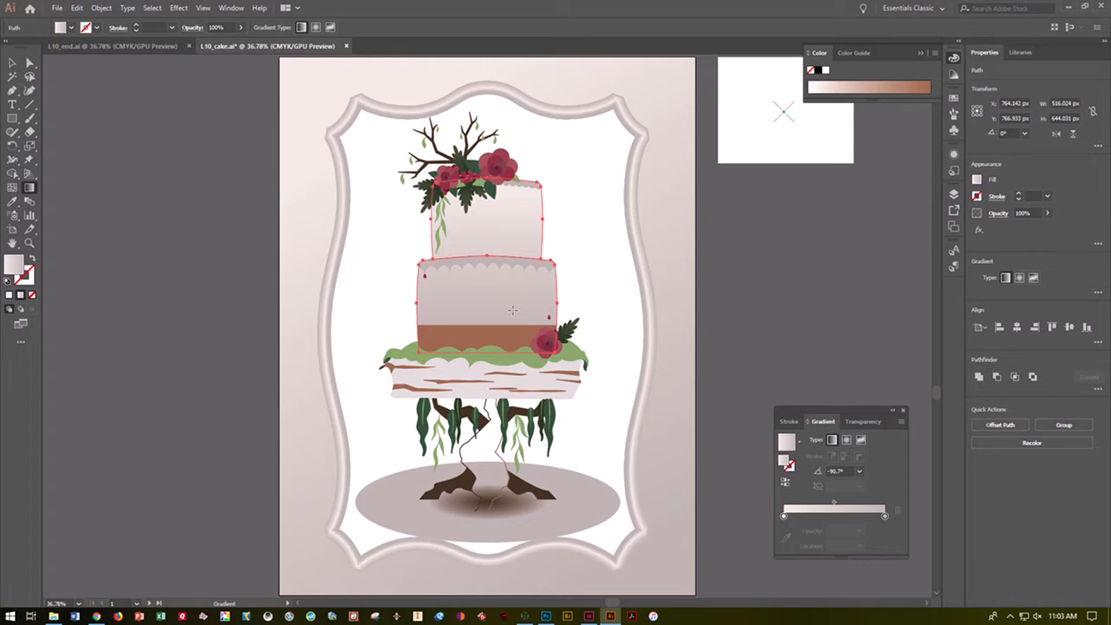
{"action": "left_click", "coordinate": [12, 64]}
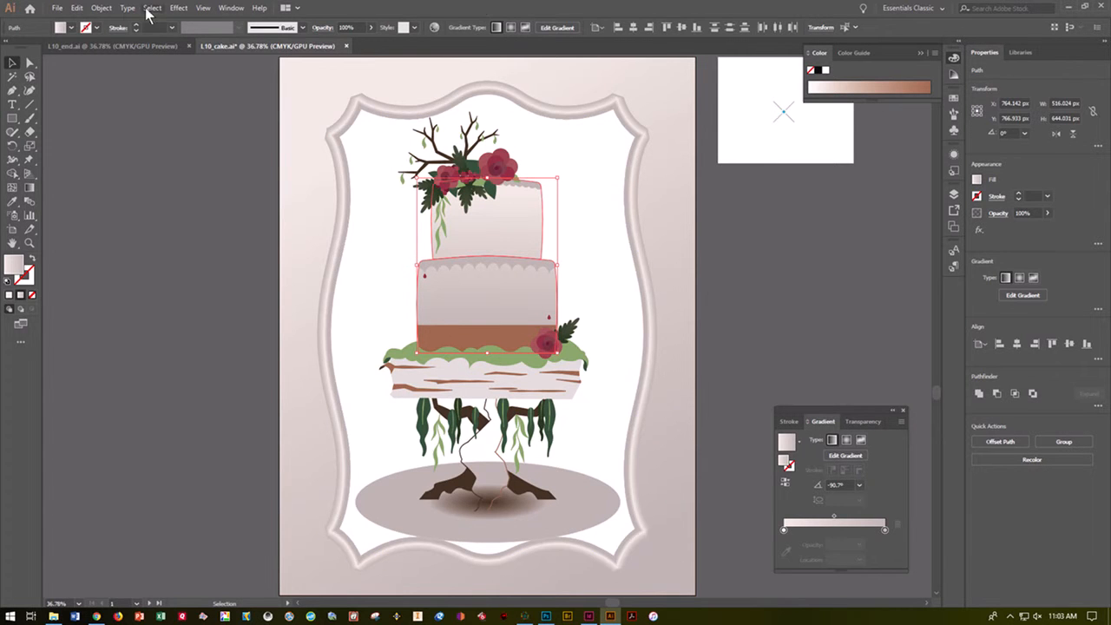
Copy both selected cake tiers and paste the duplicates directly in front of the originals
{"action": "left_click", "coordinate": [80, 10]}
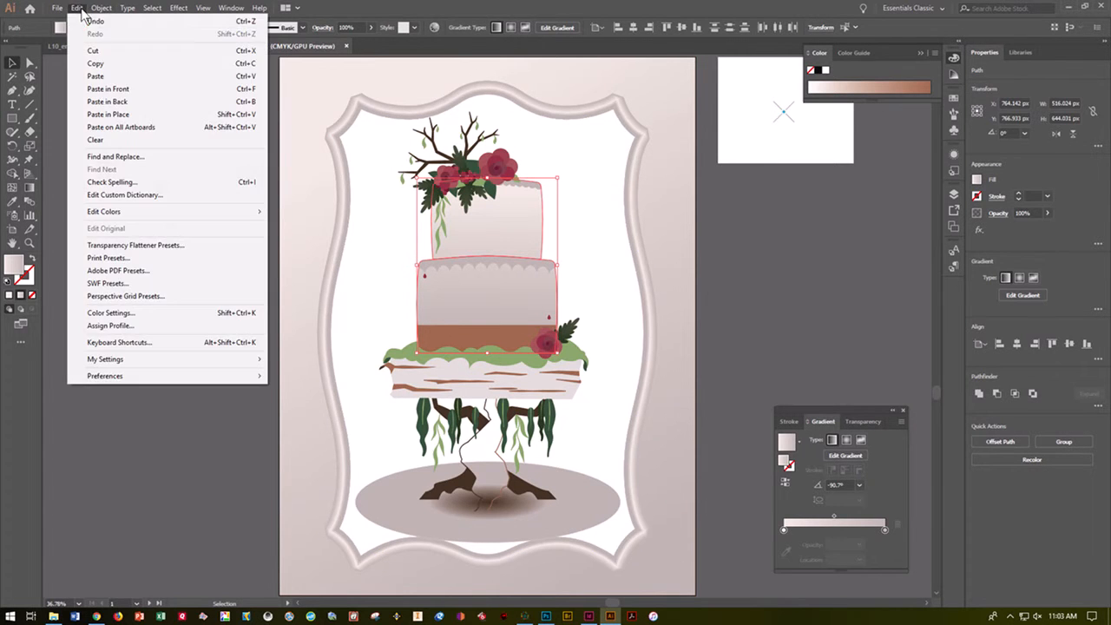
{"action": "left_click", "coordinate": [96, 63]}
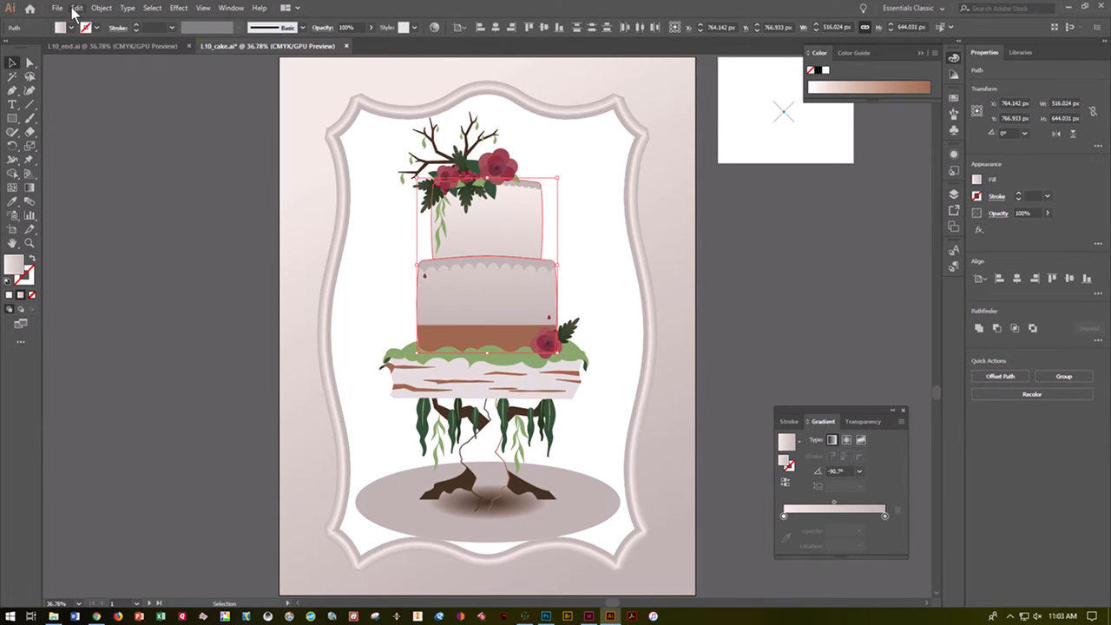
{"action": "left_click", "coordinate": [77, 9]}
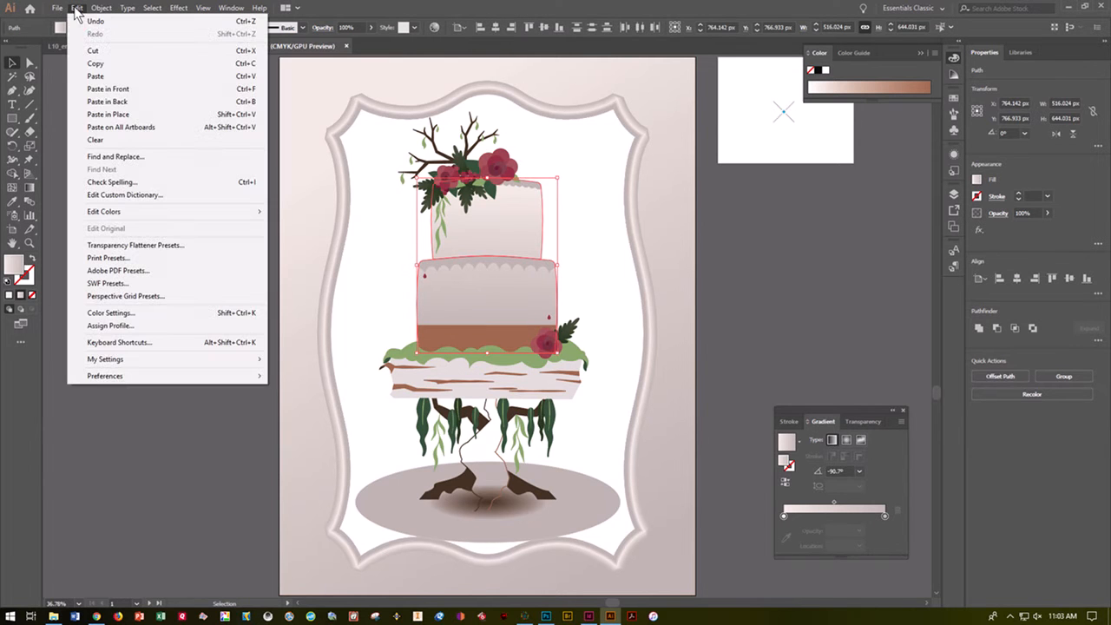
{"action": "left_click", "coordinate": [113, 90]}
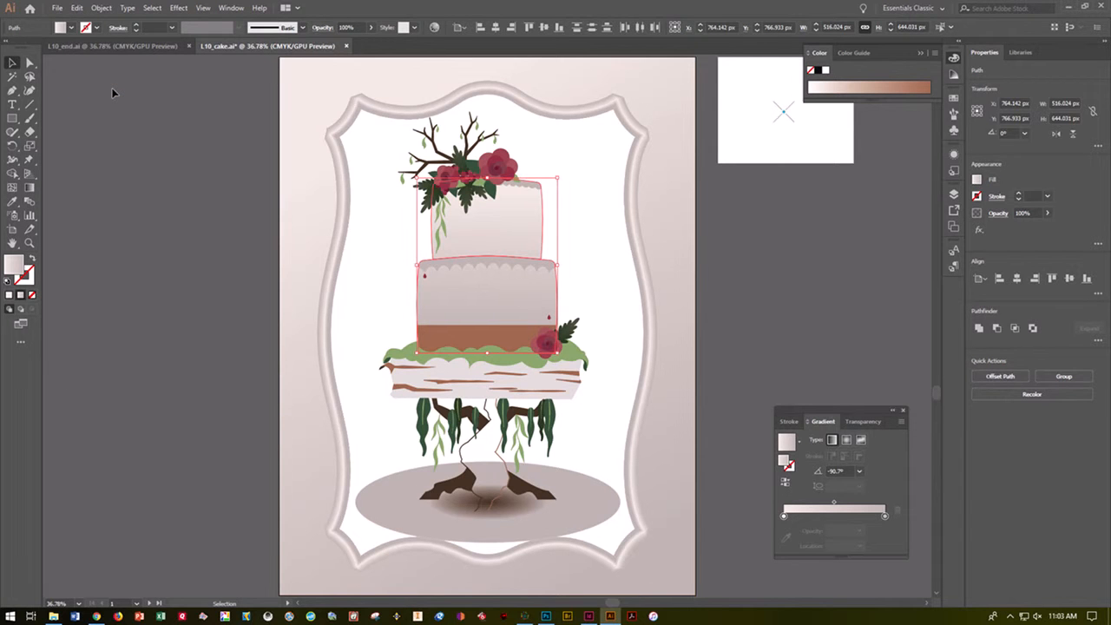
Bring the duplicated cake tiers forward so they cover the scalloped trim and the brown band
{"action": "left_click", "coordinate": [101, 8]}
{"action": "mouse_move", "coordinate": [100, 35]}
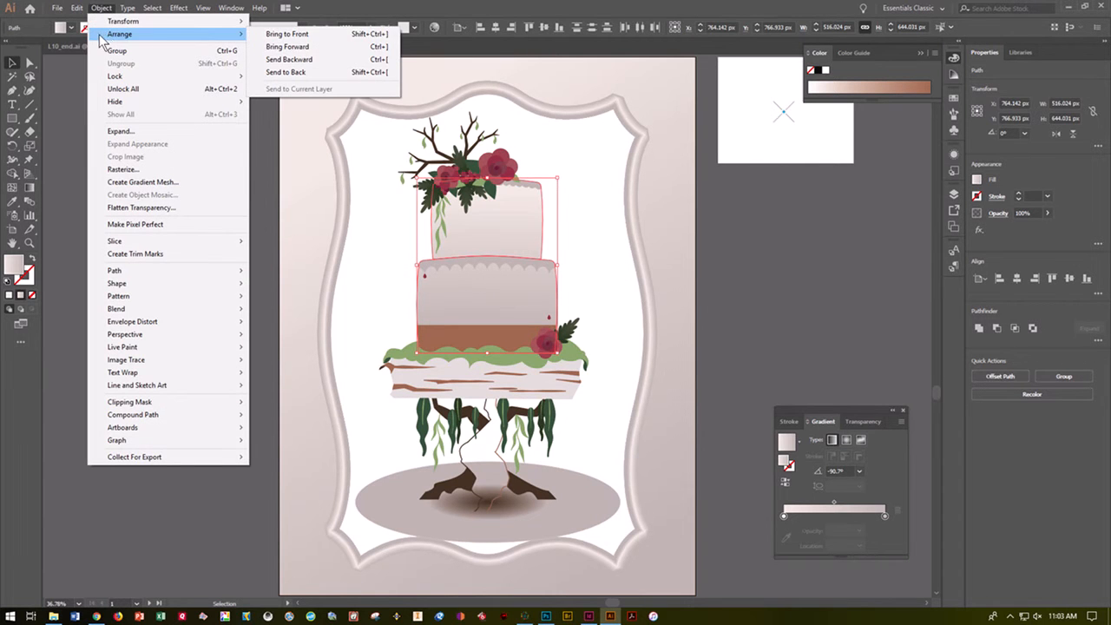
{"action": "left_click", "coordinate": [281, 46]}
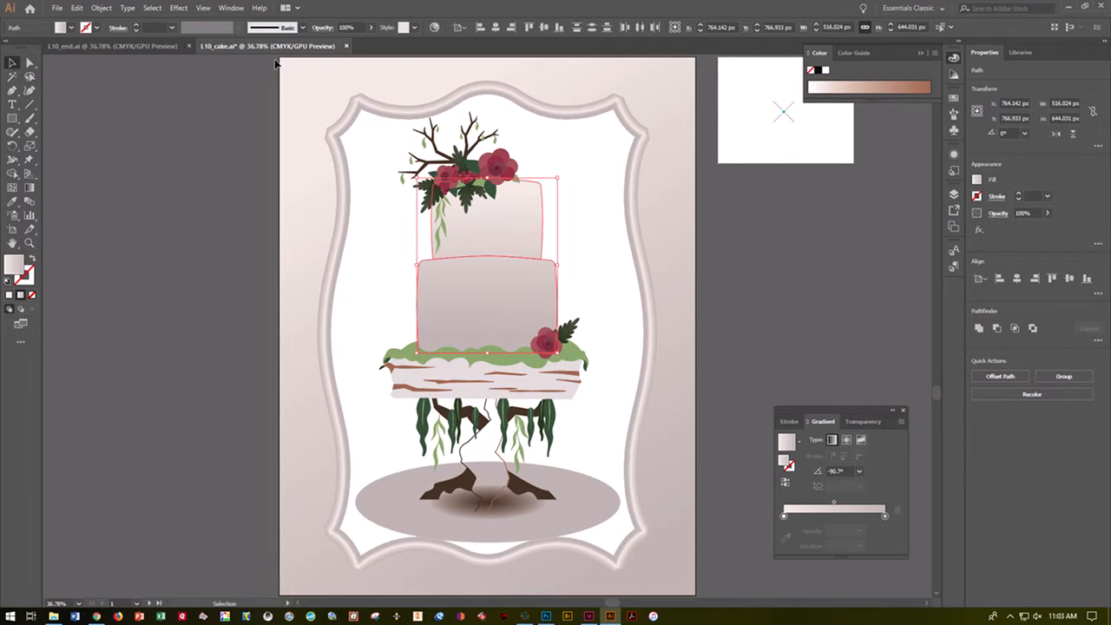
Fill the duplicated tiers with the White, Black gradient swatch and reverse the gradient's direction
{"action": "left_click", "coordinate": [800, 443]}
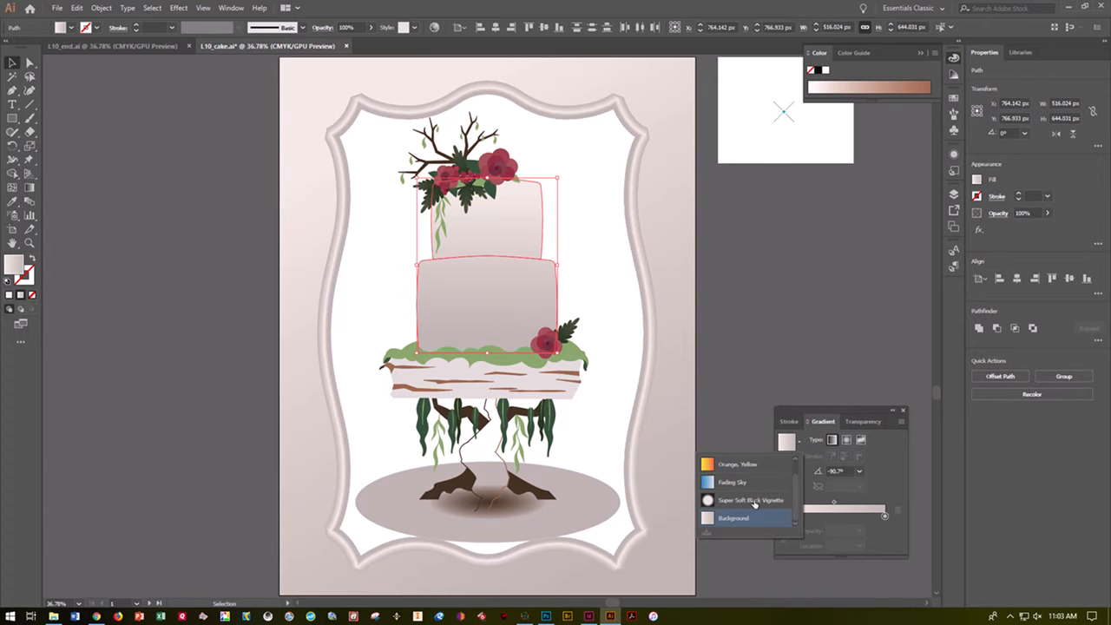
{"action": "scroll", "coordinate": [794, 486], "scroll_direction": "up", "scroll_amount": 1}
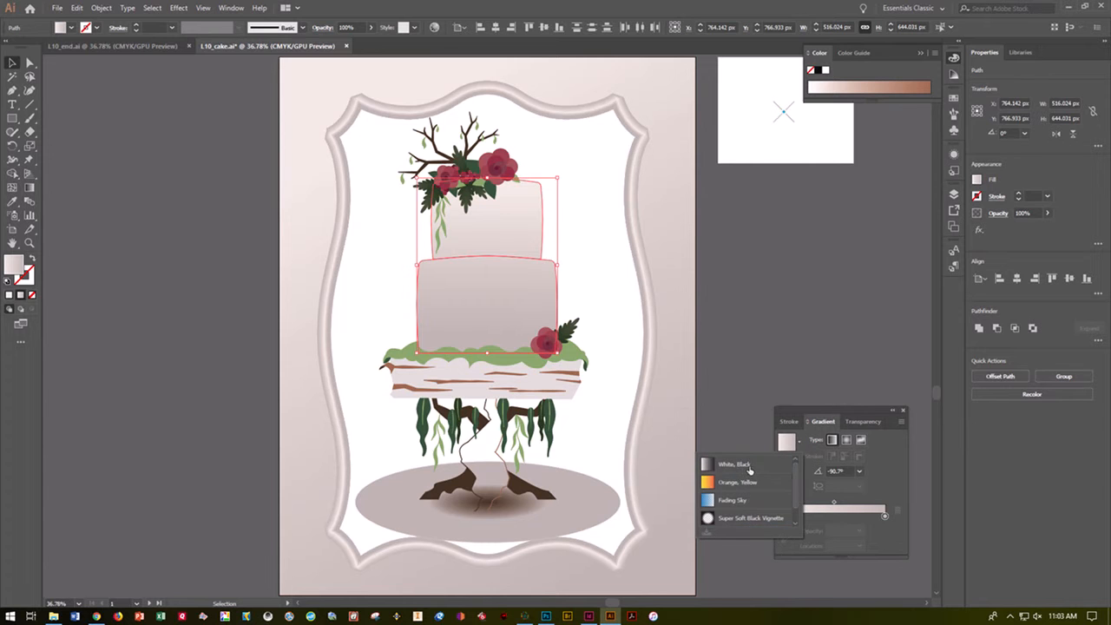
{"action": "left_click", "coordinate": [751, 470]}
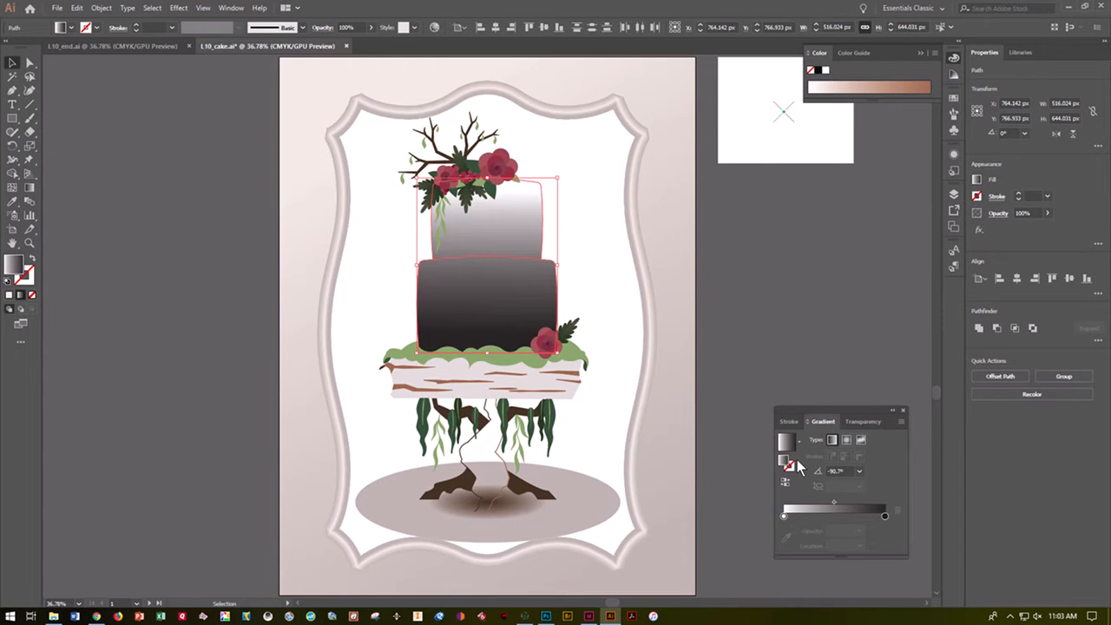
{"action": "left_click", "coordinate": [785, 487]}
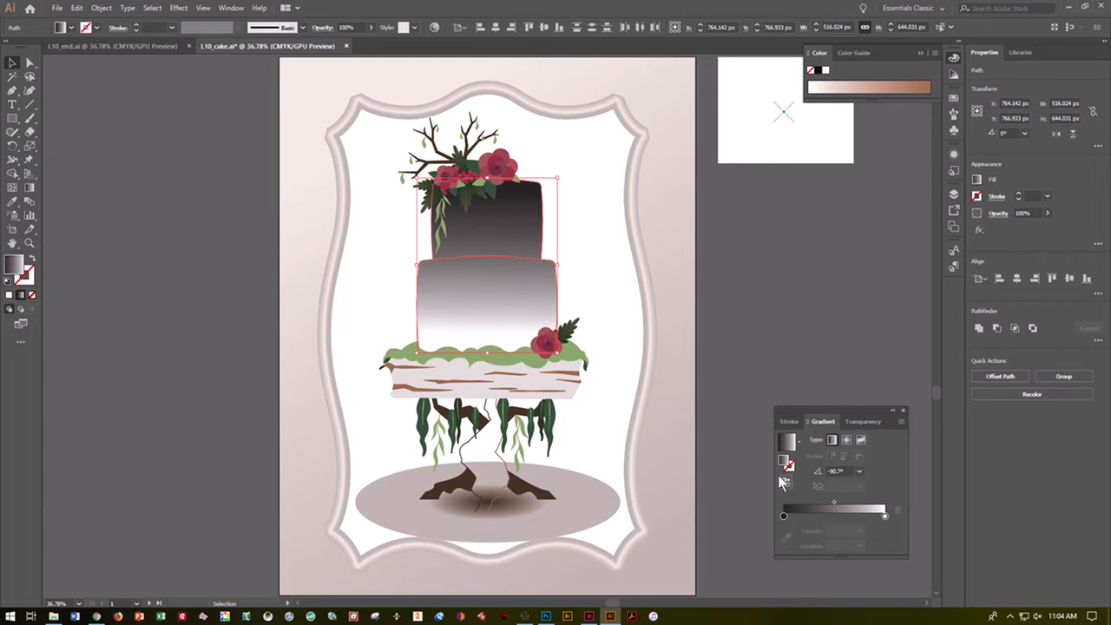
Redraw the gradient horizontally at 0° across both duplicated tiers, from near their left edge to just past the middle
{"action": "left_click", "coordinate": [29, 188]}
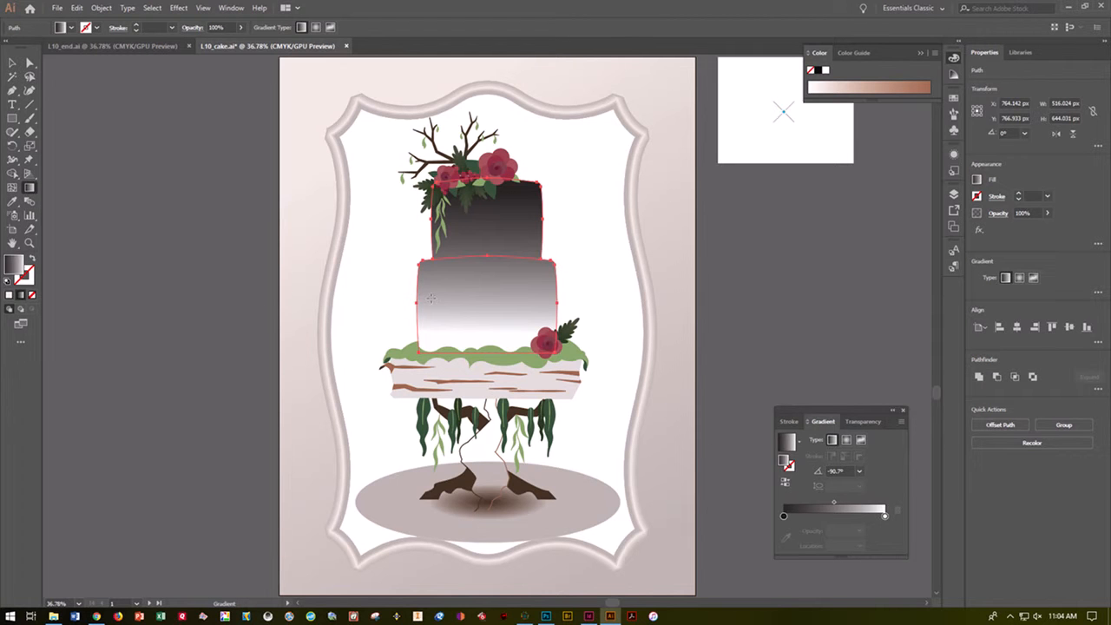
{"action": "left_click_drag", "start_coordinate": [427, 293], "coordinate": [498, 292]}
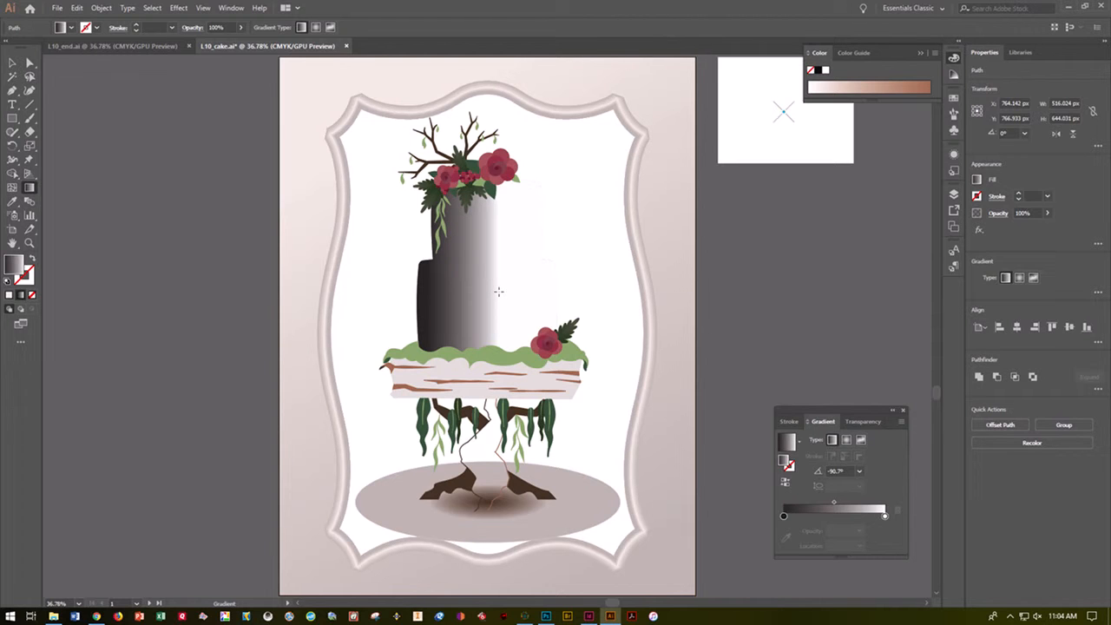
{"action": "left_click_drag", "start_coordinate": [498, 291], "coordinate": [498, 292]}
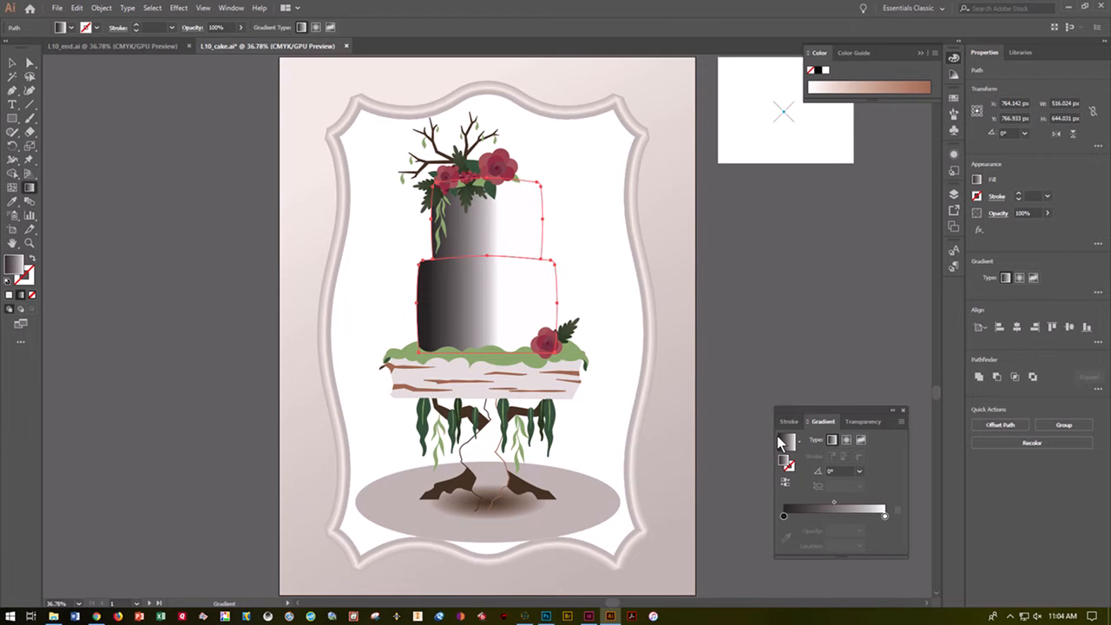
Set the opacity of the gradient's black color stop to 40% and of its white color stop to 0%
{"action": "left_click", "coordinate": [783, 517]}
{"action": "left_click", "coordinate": [835, 530]}
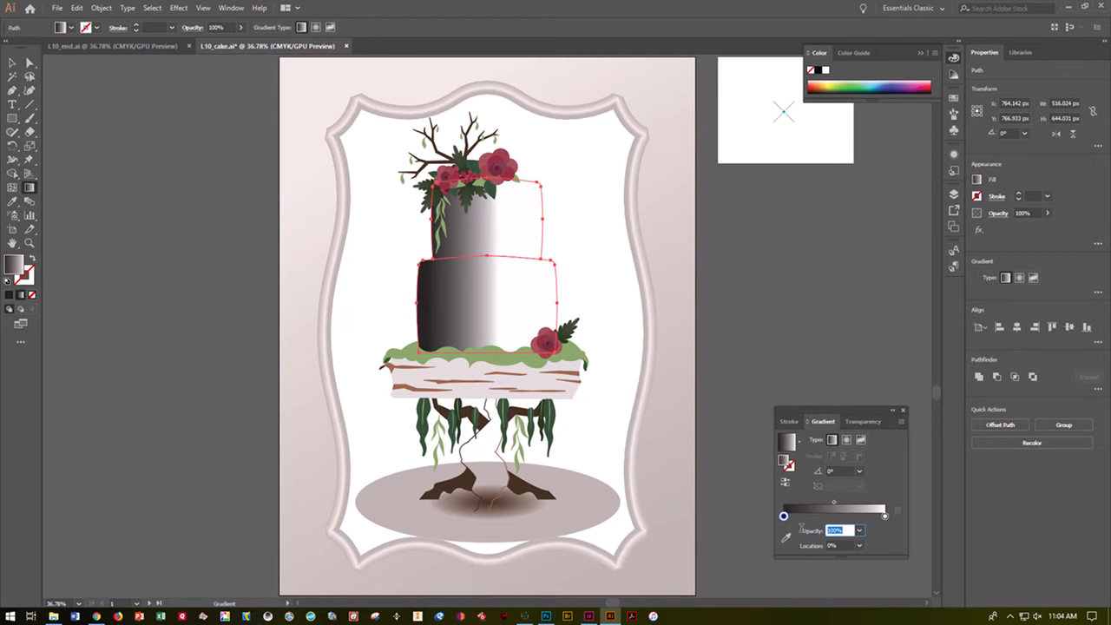
{"action": "type", "text": "40"}
{"action": "left_click", "coordinate": [884, 517]}
{"action": "double_click", "coordinate": [845, 530]}
{"action": "type", "text": "0"}
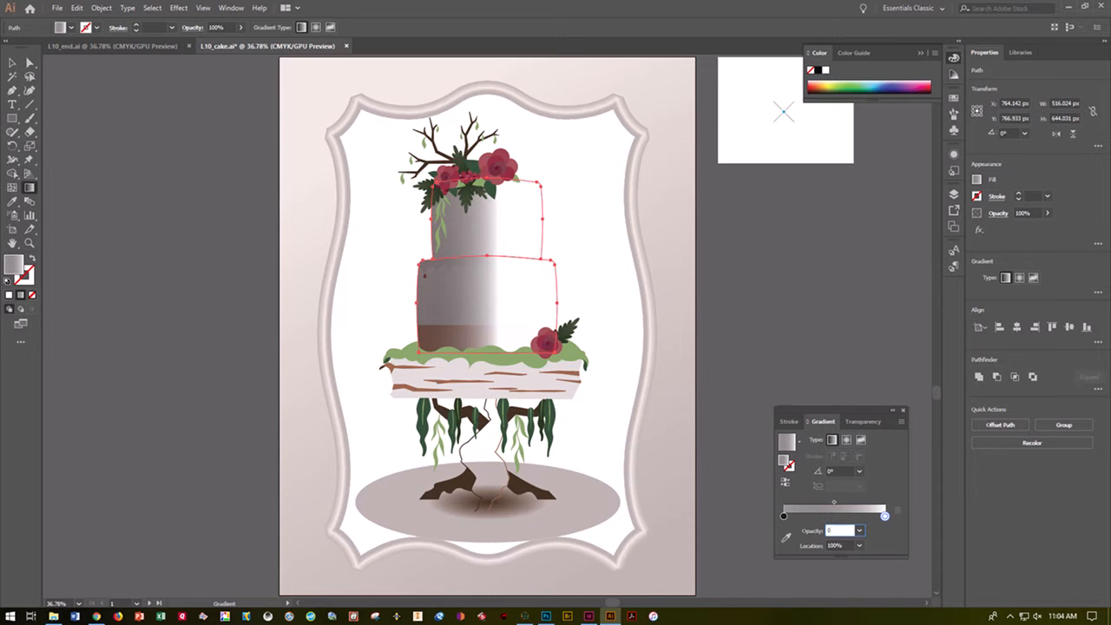
{"action": "left_click", "coordinate": [842, 545]}
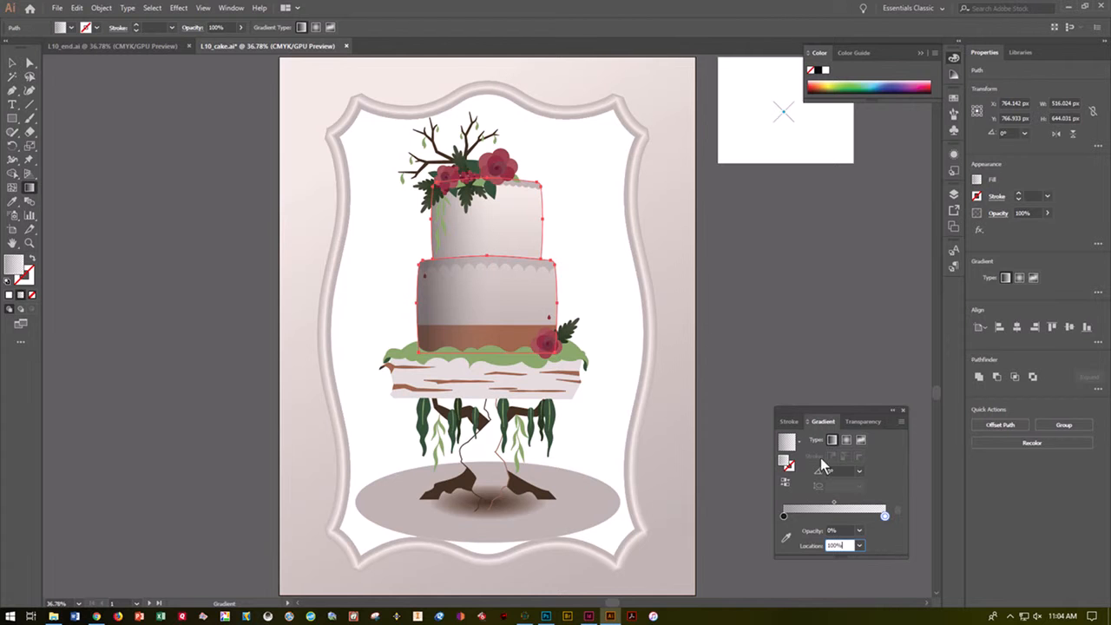
Move the gradient's midpoint between the two color stops to a location of 60%
{"action": "left_click", "coordinate": [835, 505]}
{"action": "left_click_drag", "start_coordinate": [835, 501], "coordinate": [846, 500]}
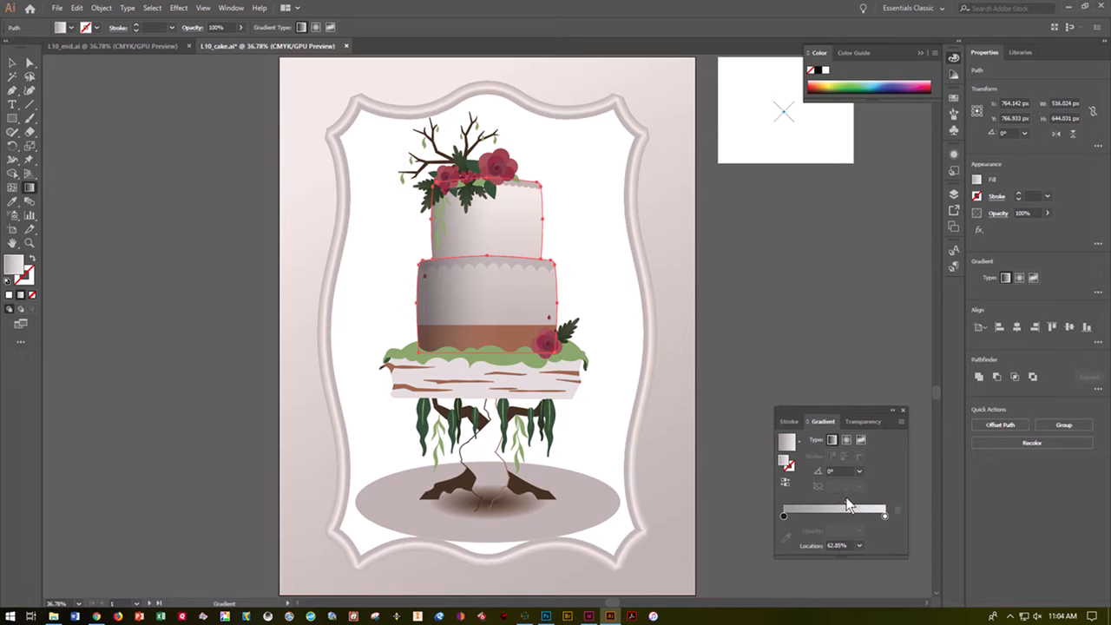
{"action": "left_click", "coordinate": [848, 545]}
{"action": "type", "text": "60"}
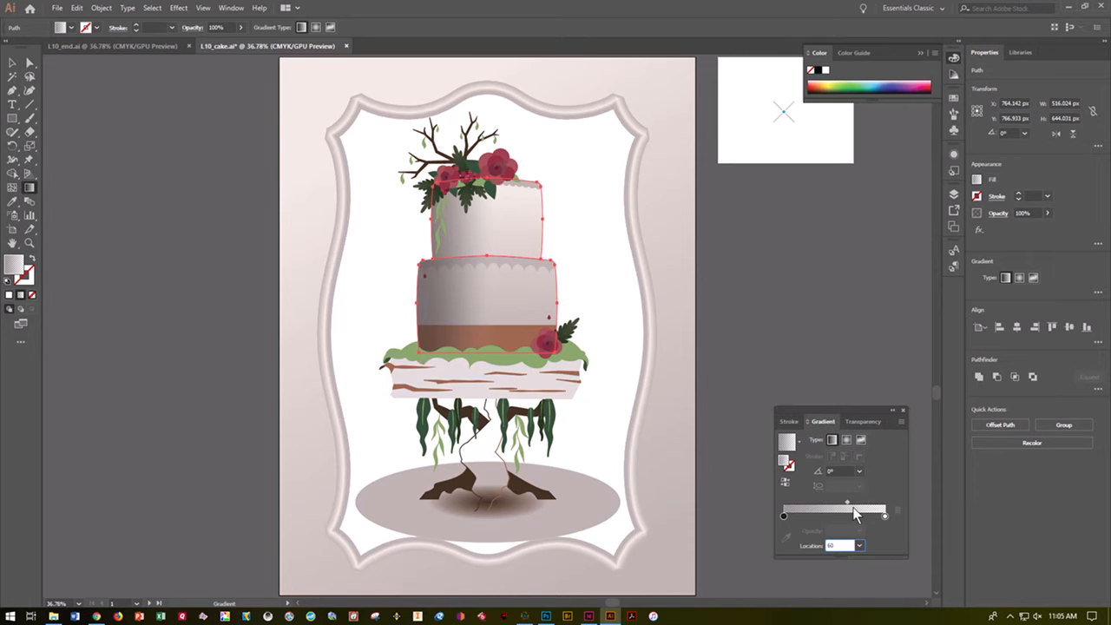
{"action": "key", "text": "Return"}
Hide the selected shading copies of the cake tiers and save the document
{"action": "left_click", "coordinate": [101, 7]}
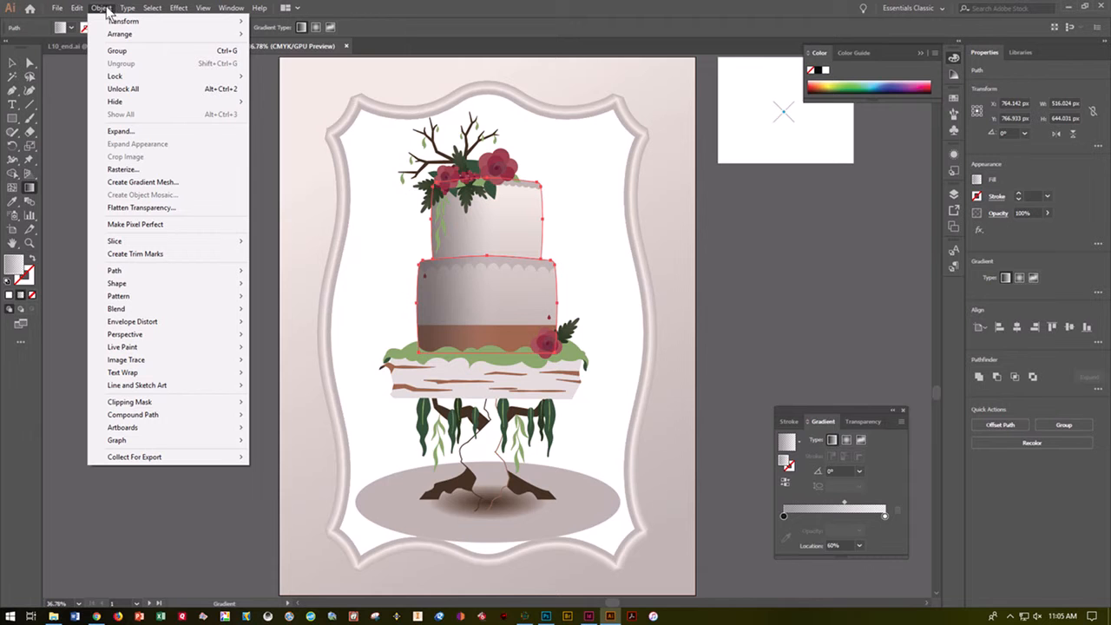
{"action": "mouse_move", "coordinate": [117, 102]}
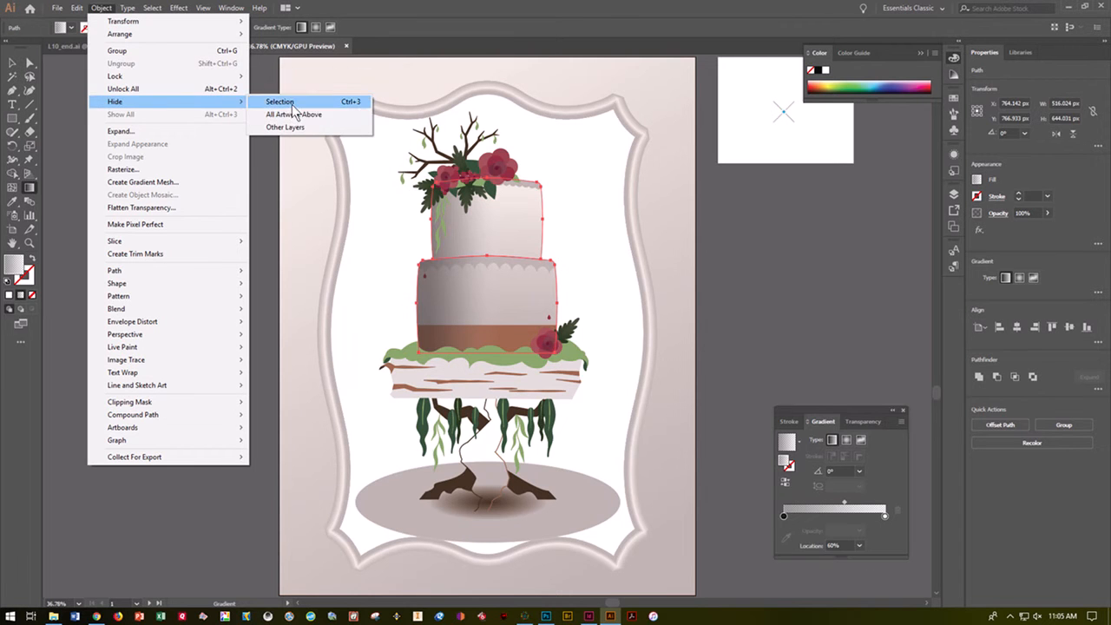
{"action": "left_click", "coordinate": [294, 103]}
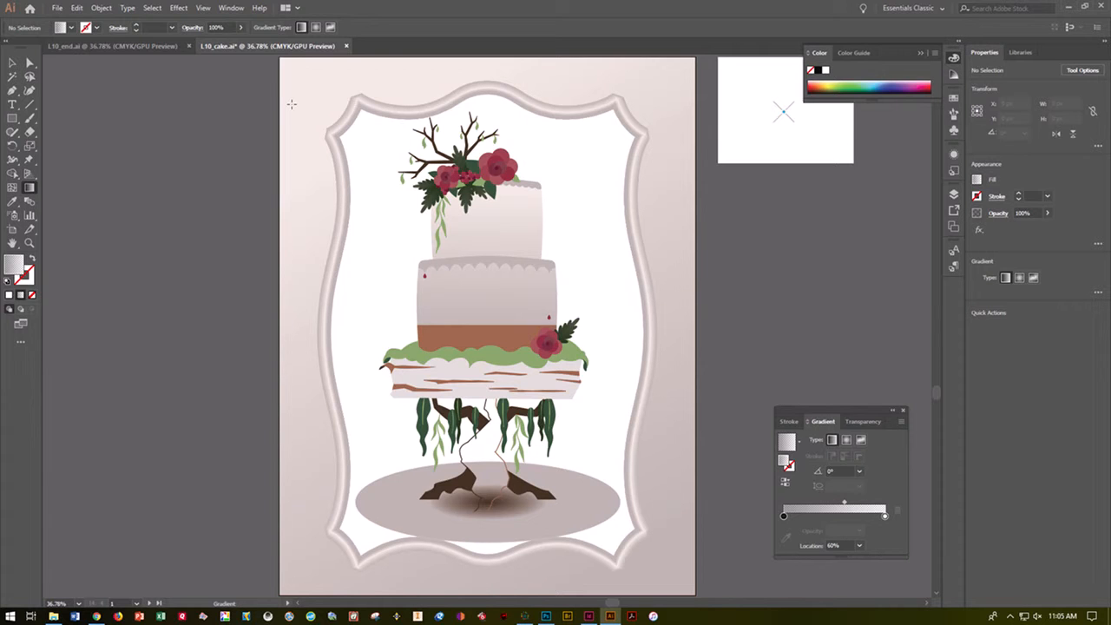
{"action": "key", "text": "v"}
{"action": "key", "text": "g"}
{"action": "key", "text": "ctrl+s"}
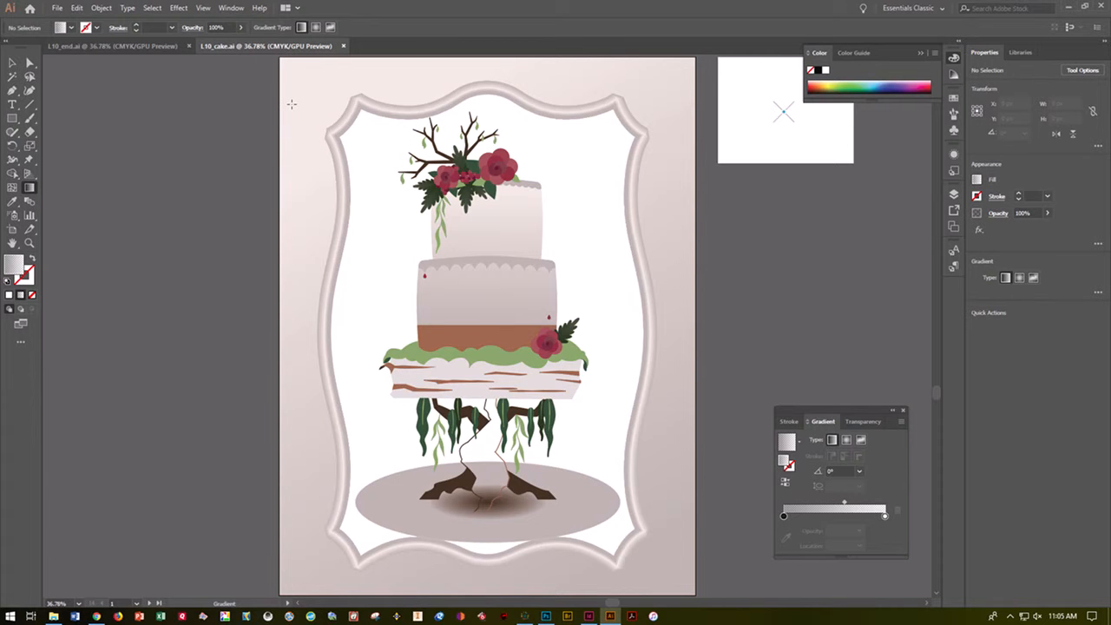
Examine the row of red teardrops on the lower tier in L10_end.ai, and return to L10_cake.ai
{"action": "key", "text": "ctrl+equal"}
{"action": "key", "text": "ctrl+equal"}
{"action": "key", "text": "ctrl+equal"}
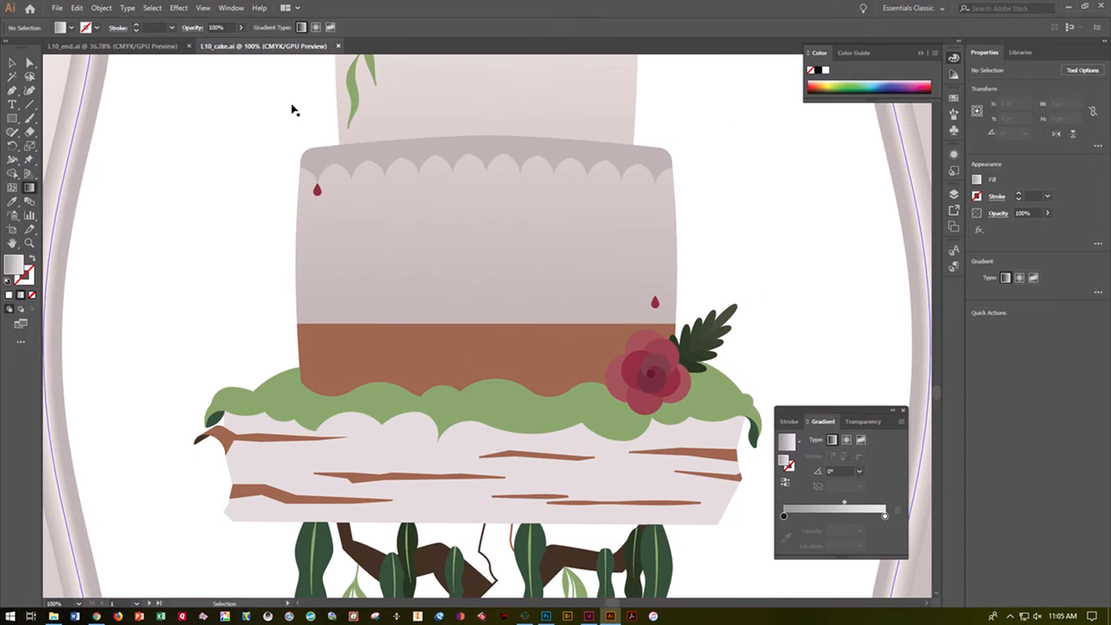
{"action": "left_click", "coordinate": [77, 46]}
{"action": "key", "text": "ctrl+equal"}
{"action": "key", "text": "ctrl+equal"}
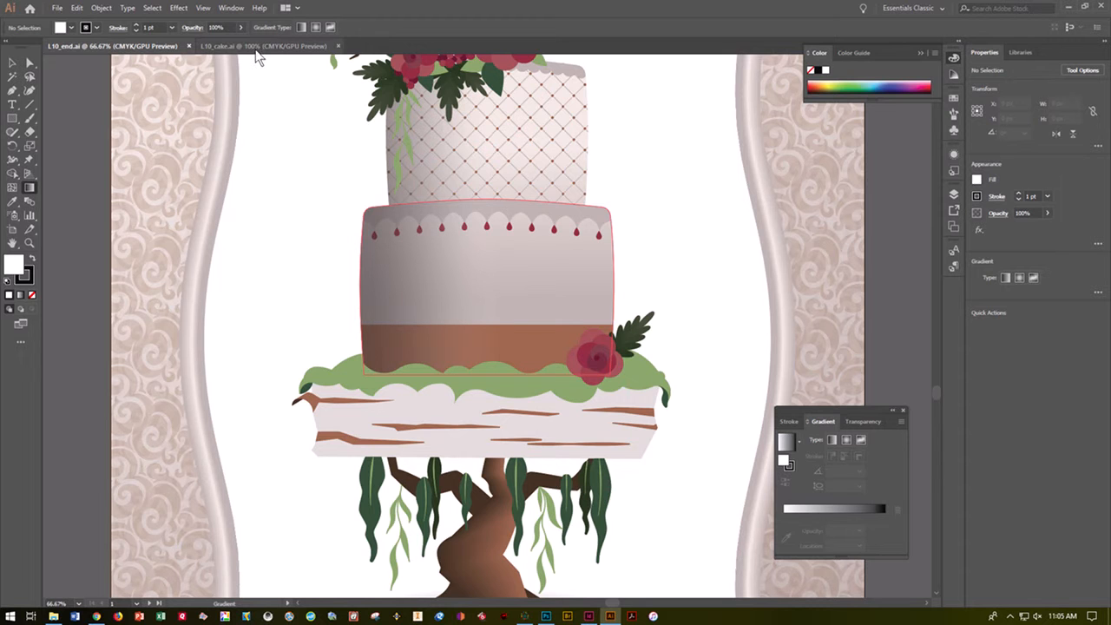
{"action": "left_click", "coordinate": [257, 48]}
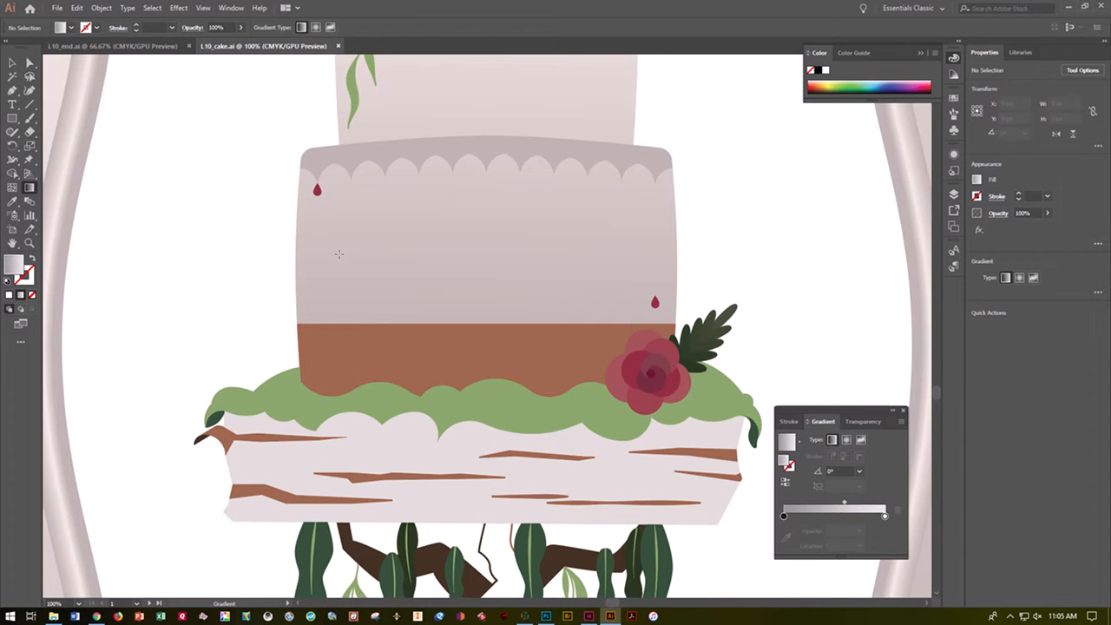
Blend the two red teardrops on the lower tier with the Blend tool, setting the spacing to 9 specified steps
{"action": "left_click", "coordinate": [31, 204]}
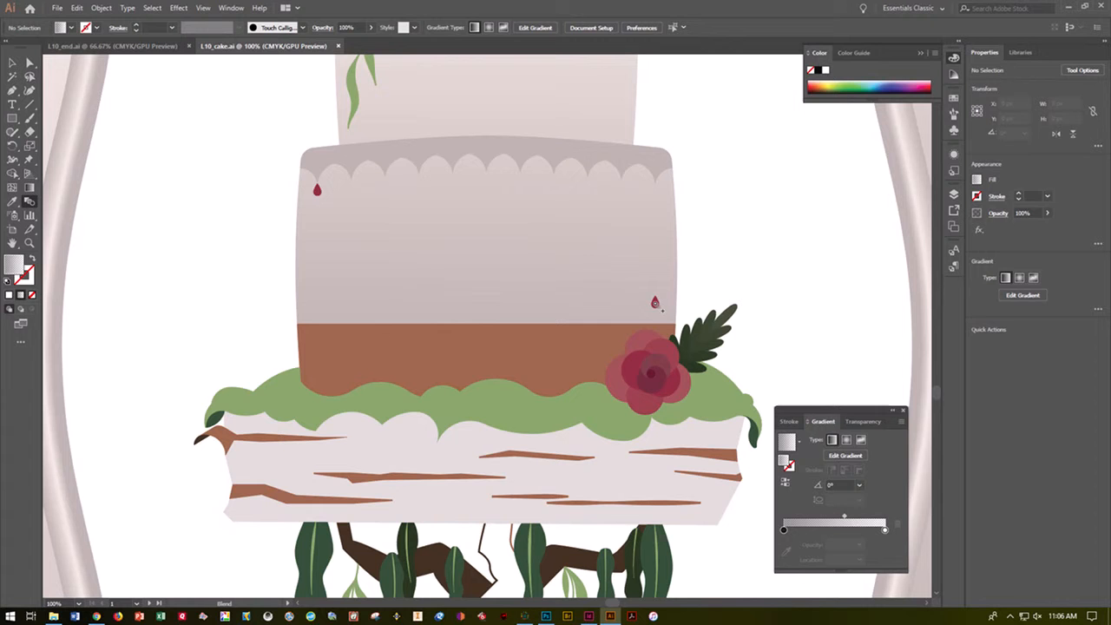
{"action": "left_click", "coordinate": [655, 302]}
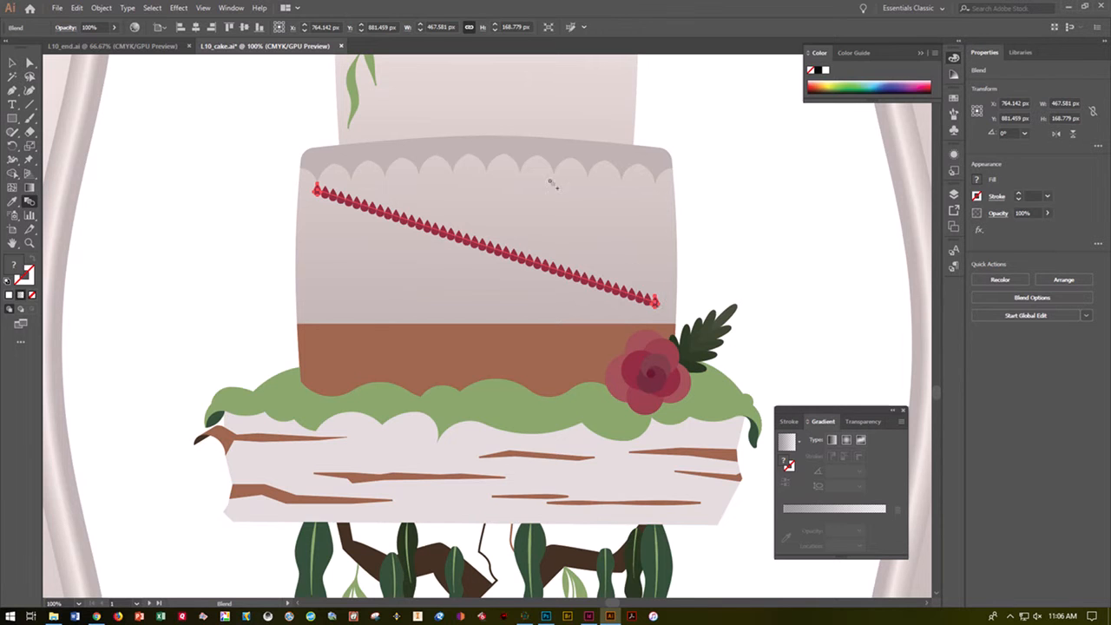
{"action": "left_click", "coordinate": [101, 9]}
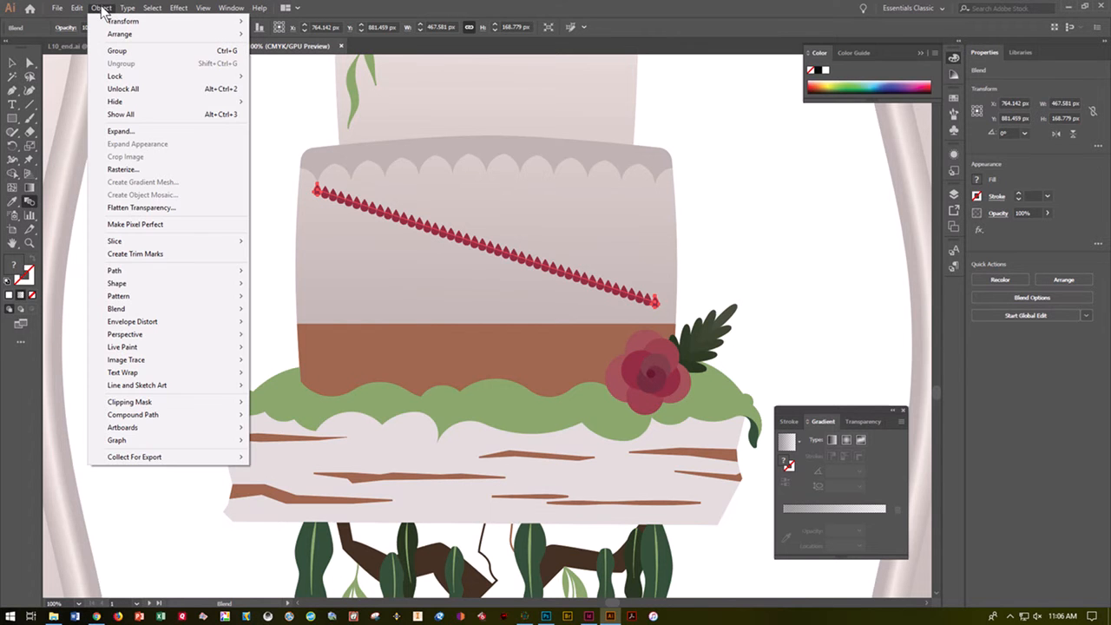
{"action": "mouse_move", "coordinate": [118, 310]}
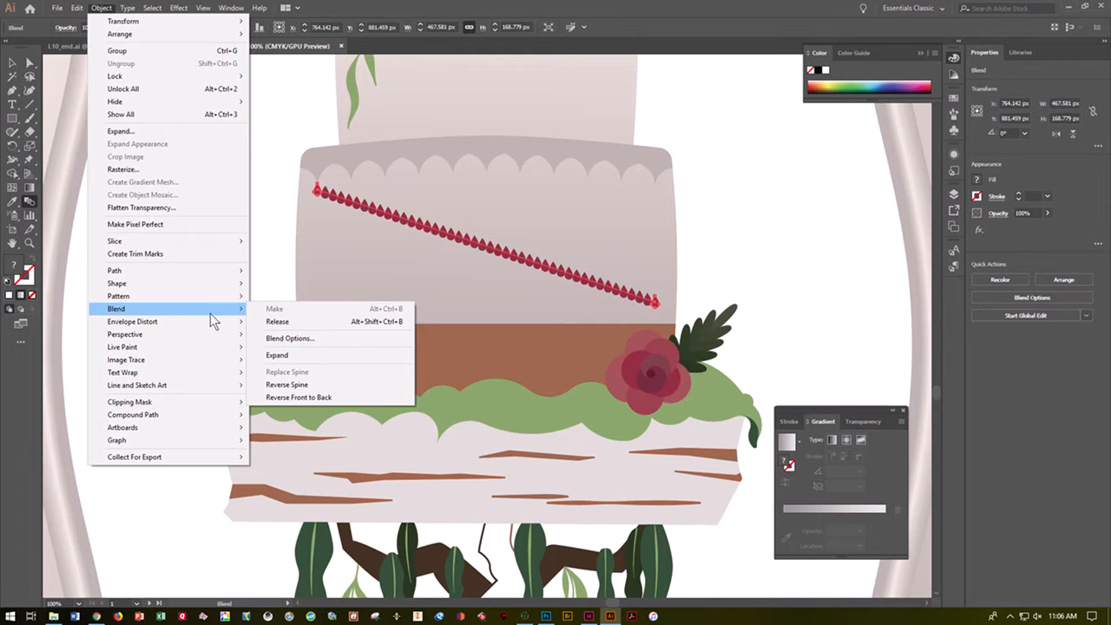
{"action": "left_click", "coordinate": [269, 338]}
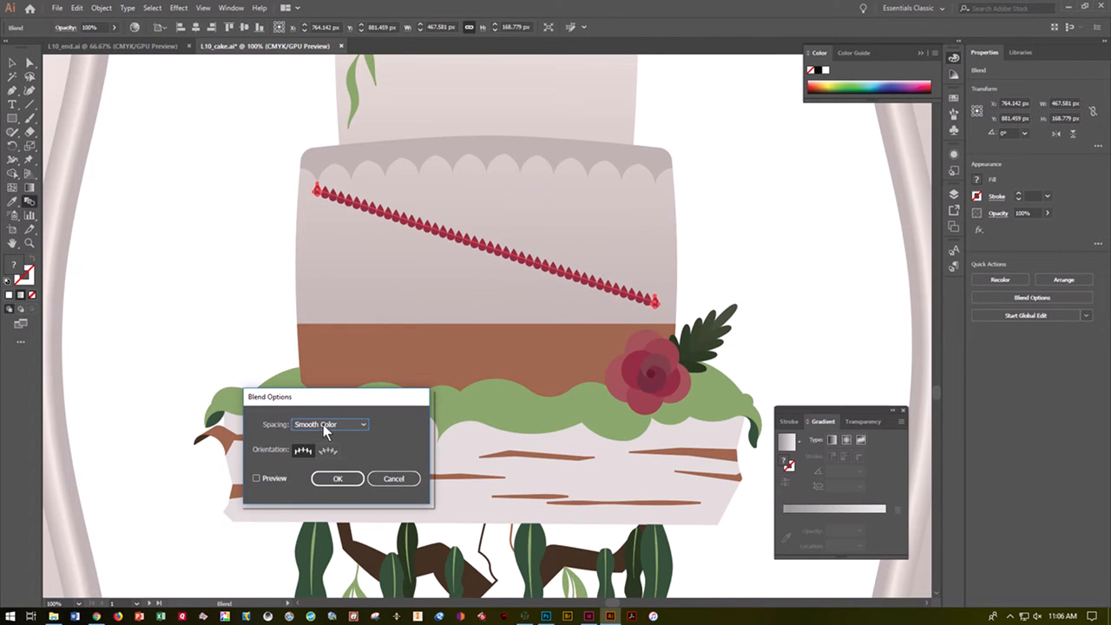
{"action": "left_click", "coordinate": [323, 424]}
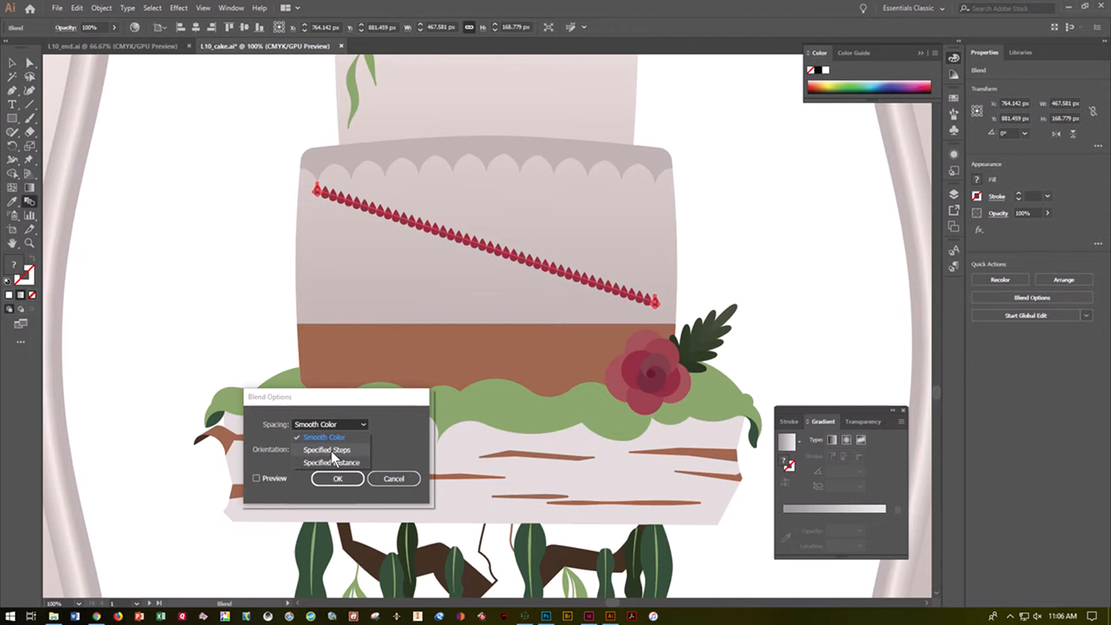
{"action": "left_click", "coordinate": [330, 450]}
{"action": "type", "text": "9"}
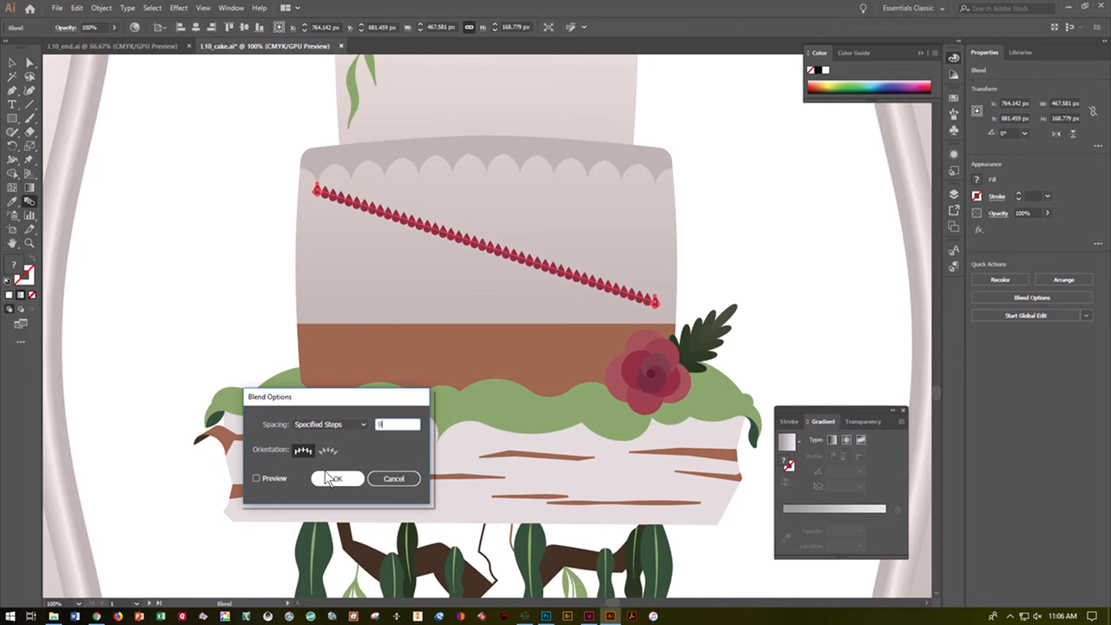
{"action": "left_click", "coordinate": [256, 478]}
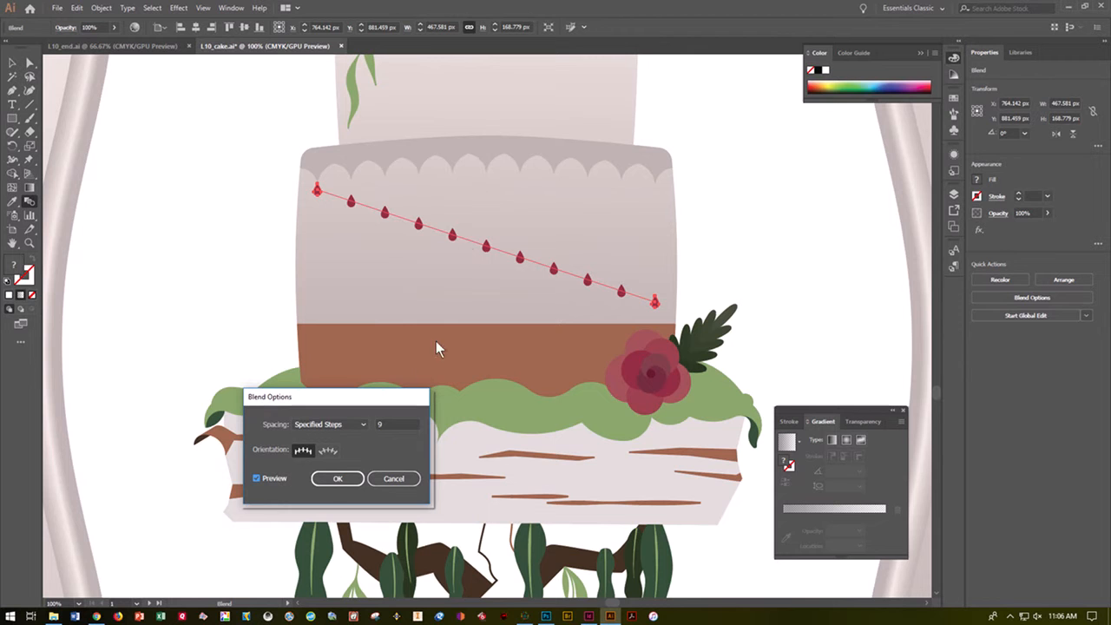
{"action": "left_click", "coordinate": [340, 478]}
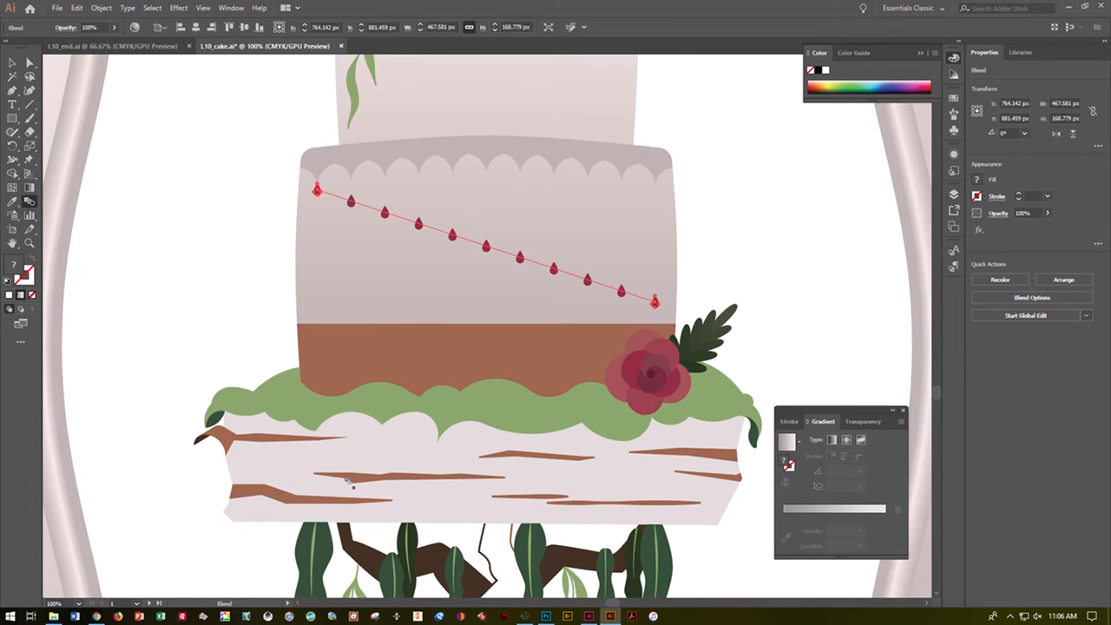
{"action": "left_click", "coordinate": [11, 66]}
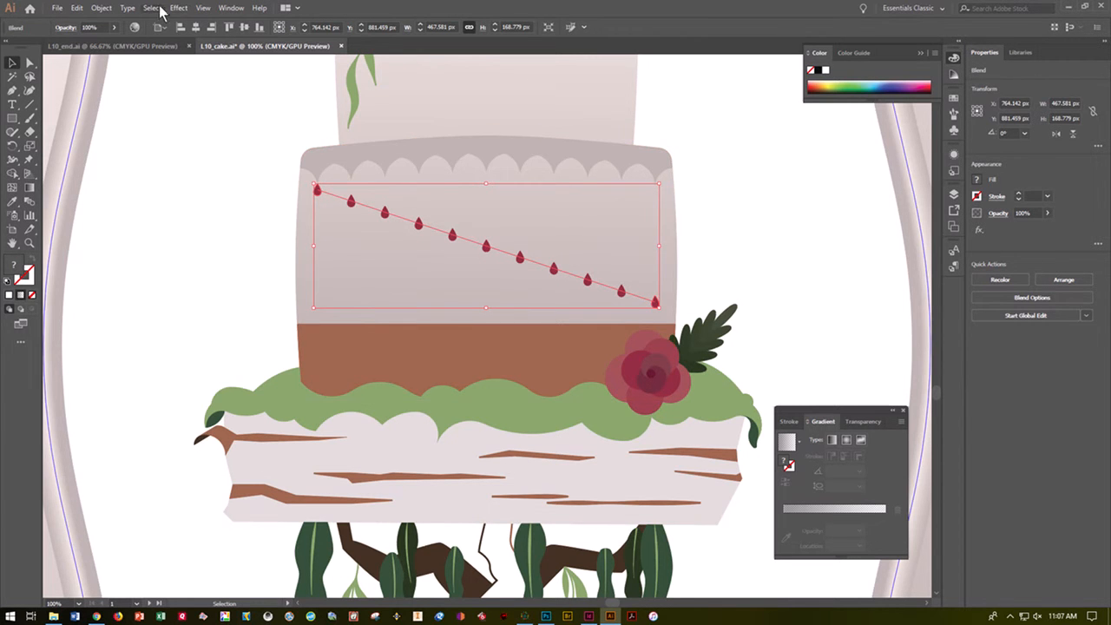
Display the artwork in Outline view and close the Gradient panel group that covers the end of the teardrop blend
{"action": "left_click", "coordinate": [203, 8]}
{"action": "left_click", "coordinate": [211, 22]}
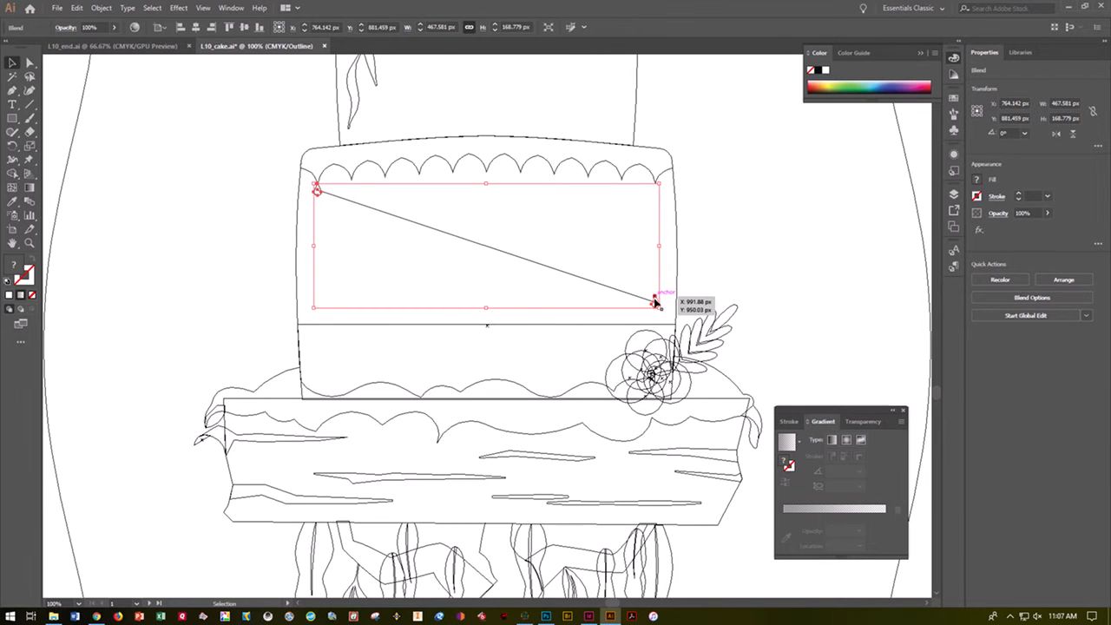
{"action": "key", "text": "ctrl+equal"}
{"action": "key", "text": "ctrl+equal"}
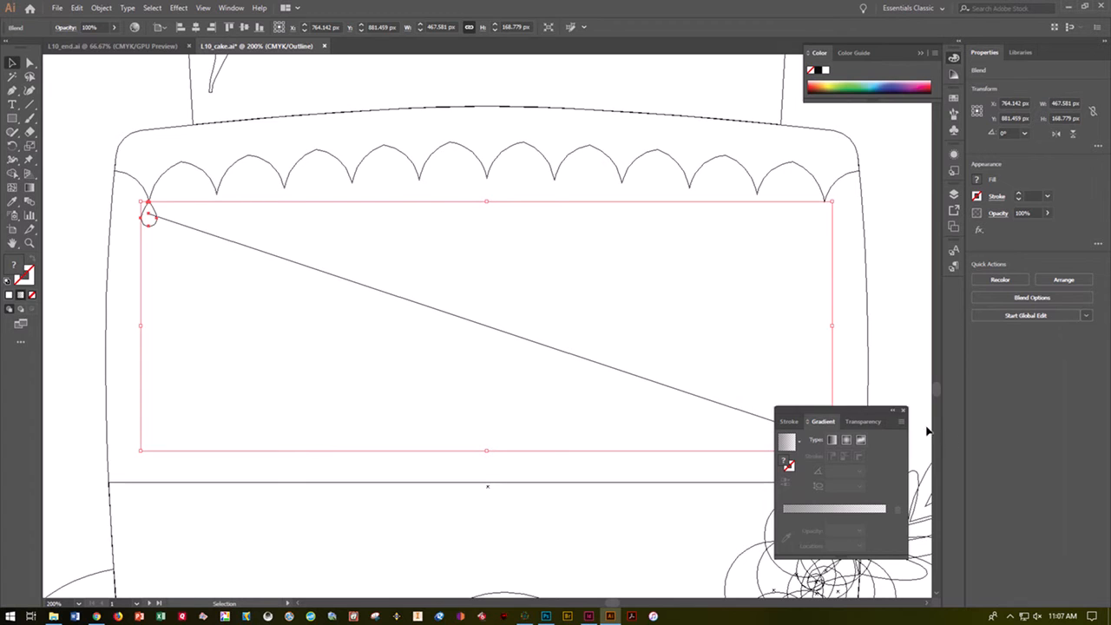
{"action": "left_click", "coordinate": [899, 413]}
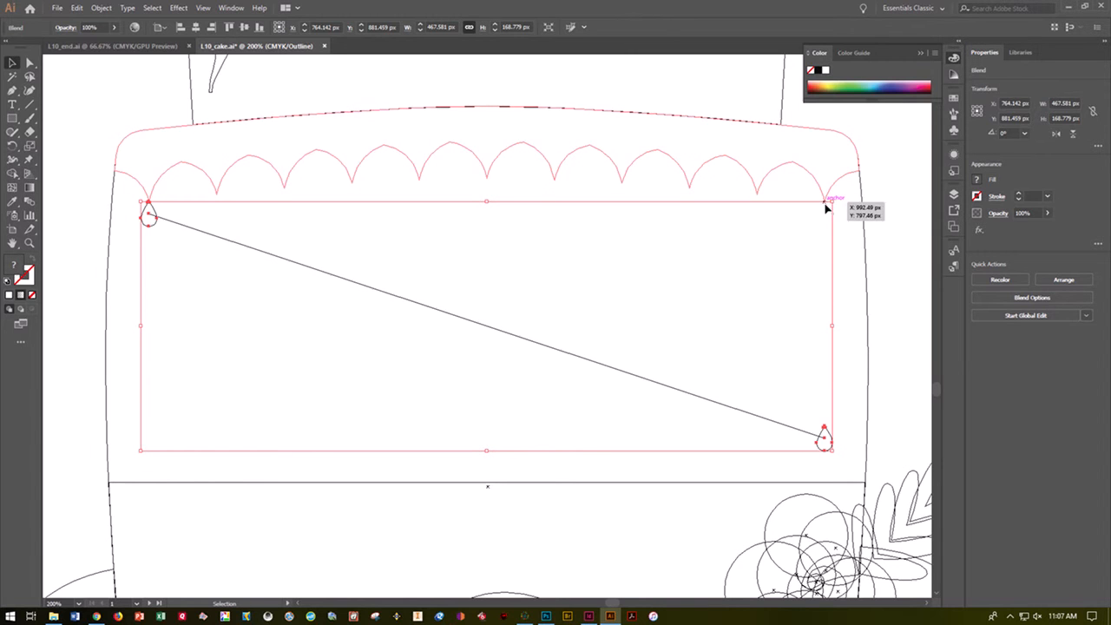
Move the whole teardrop blend up about 5 px so its first teardrop overlaps the first scallop tip, leaving nothing selected
{"action": "key", "text": "ctrl+shift+a"}
{"action": "left_click", "coordinate": [824, 444]}
{"action": "key", "text": "ctrl+shift+a"}
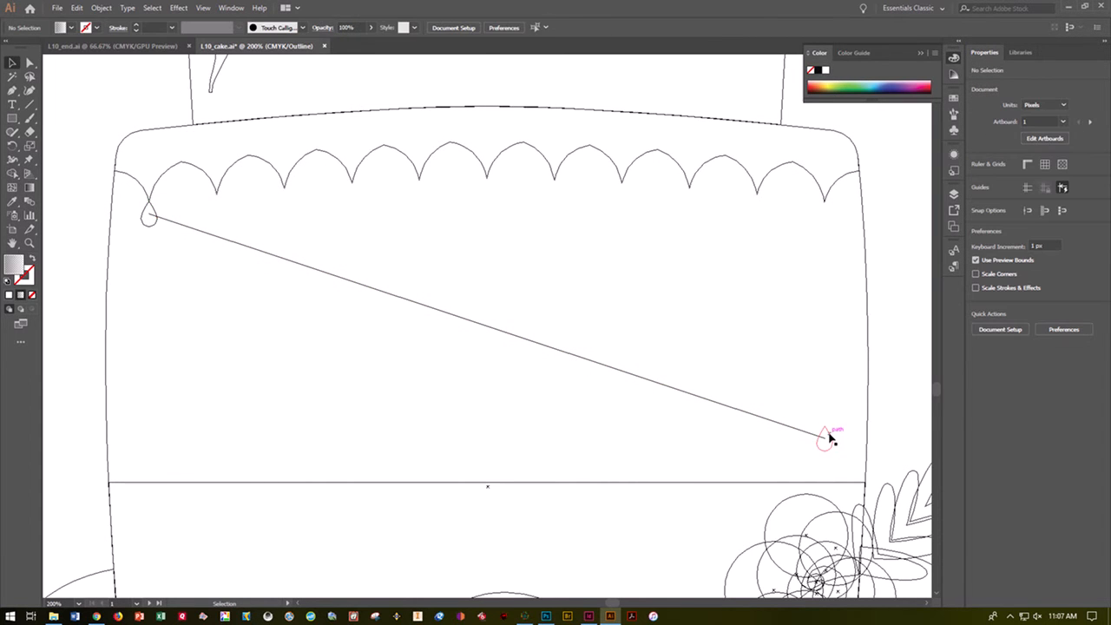
{"action": "mouse_move", "coordinate": [829, 438]}
{"action": "left_mouse_down"}
{"action": "mouse_move", "coordinate": [825, 390]}
{"action": "mouse_move", "coordinate": [831, 431]}
{"action": "left_mouse_up"}
{"action": "key", "text": "ctrl+shift+a"}
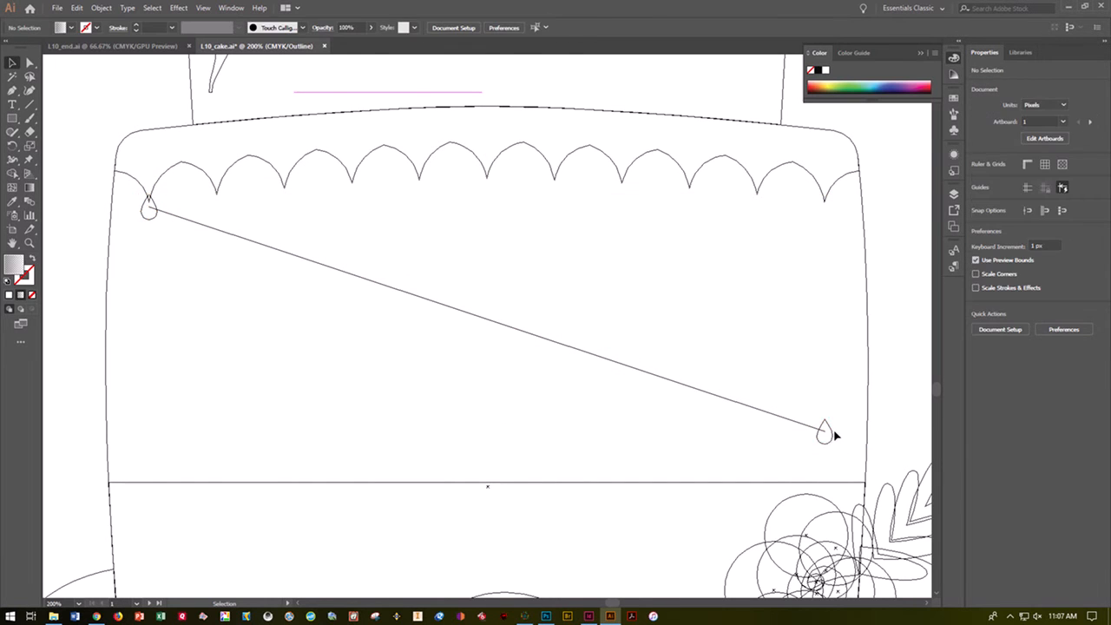
{"action": "left_click", "coordinate": [830, 438]}
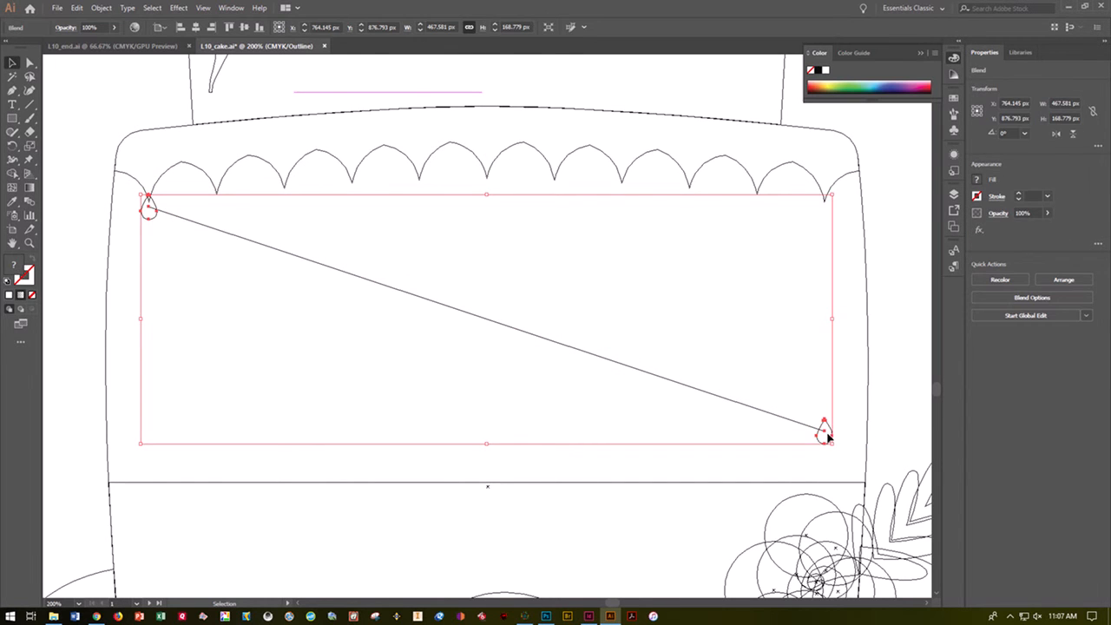
{"action": "key", "text": "ctrl+shift+a"}
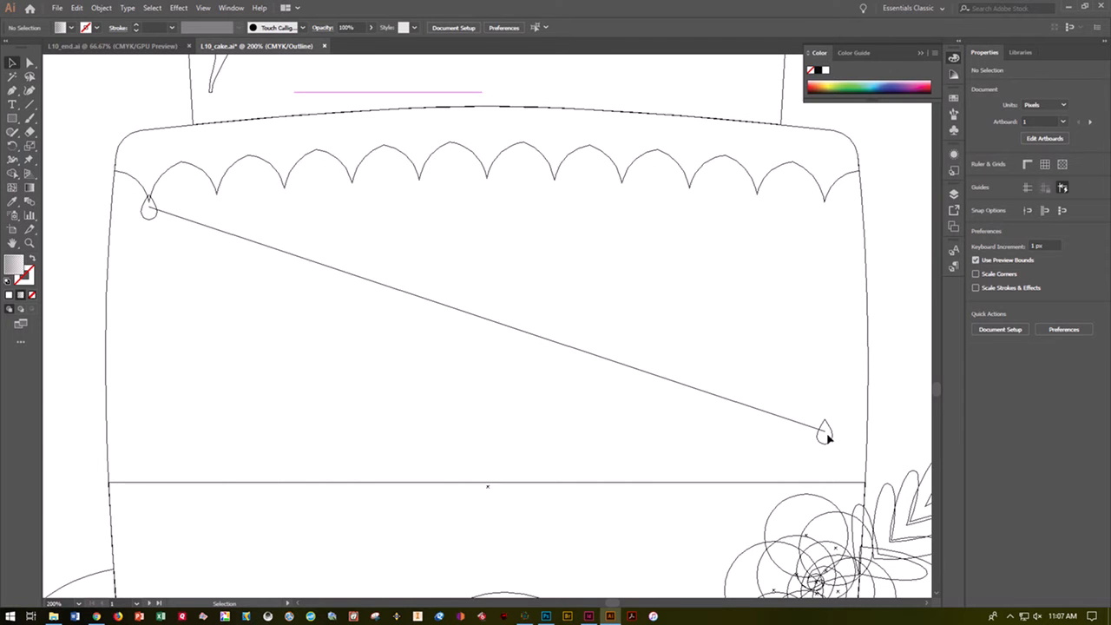
Isolate the blend and move its last teardrop straight up to the last scallop tip, level with the first teardrop
{"action": "double_click", "coordinate": [812, 431]}
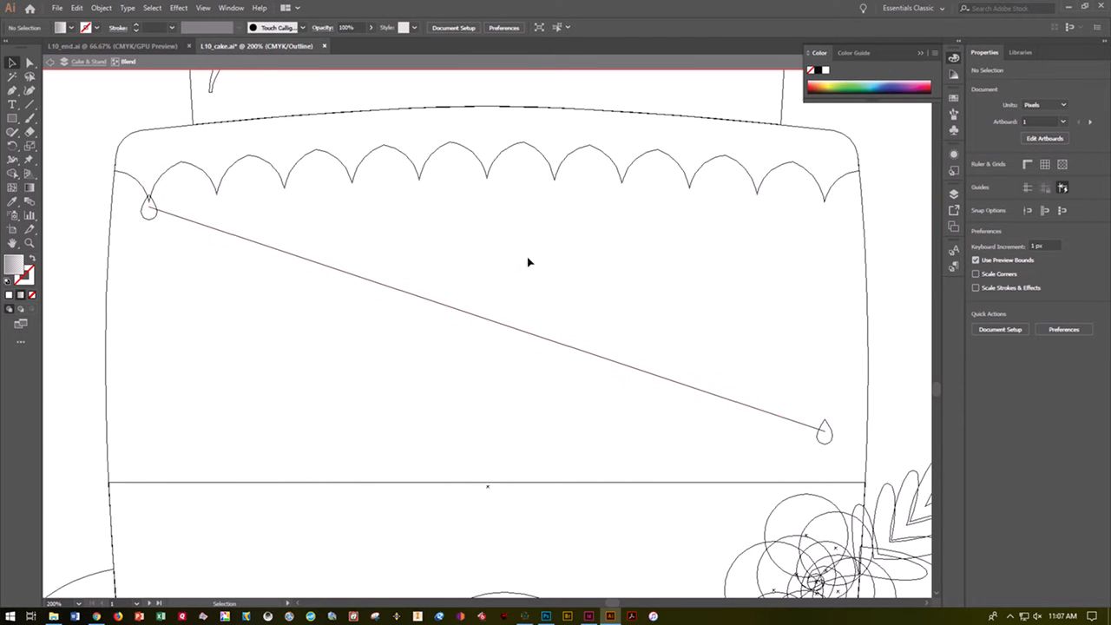
{"action": "left_click", "coordinate": [828, 426]}
{"action": "left_click_drag", "start_coordinate": [828, 426], "coordinate": [824, 206]}
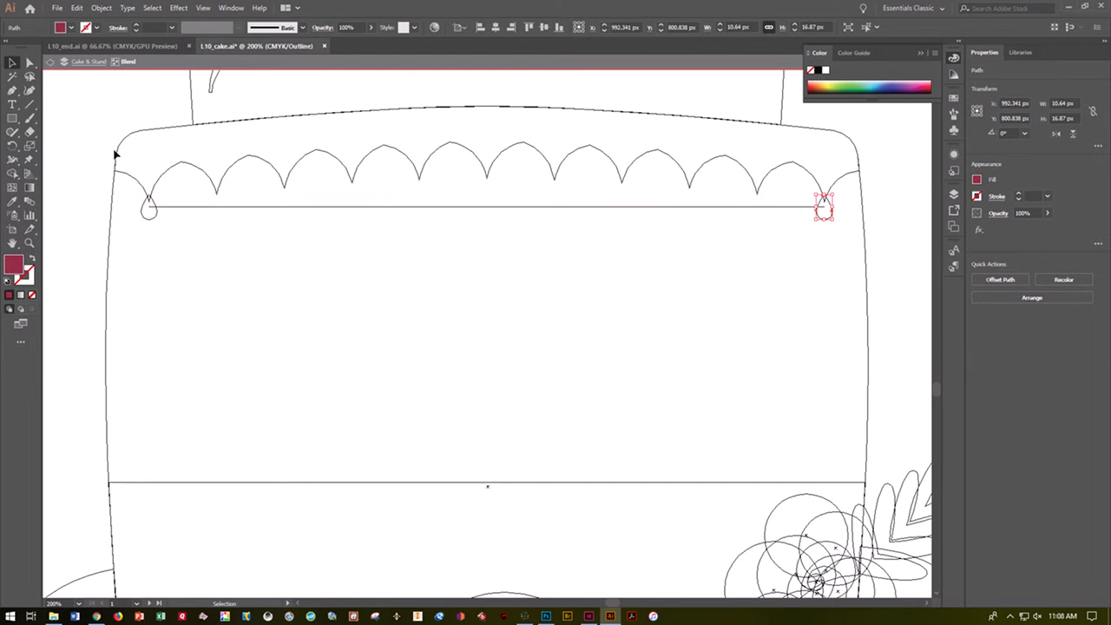
{"action": "left_click", "coordinate": [152, 9]}
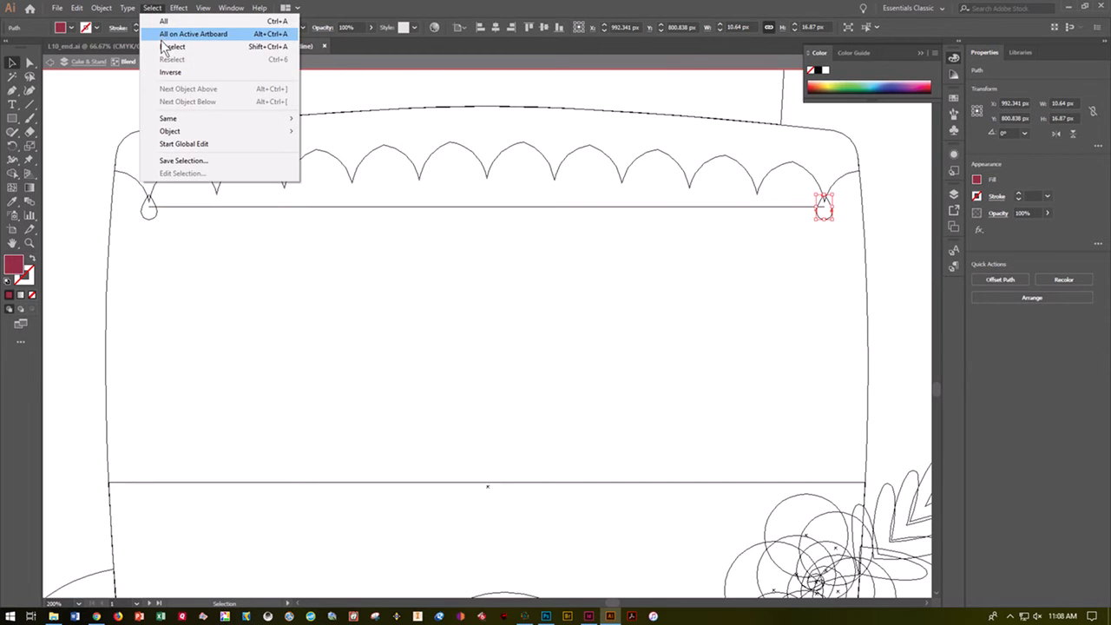
{"action": "left_click", "coordinate": [172, 46]}
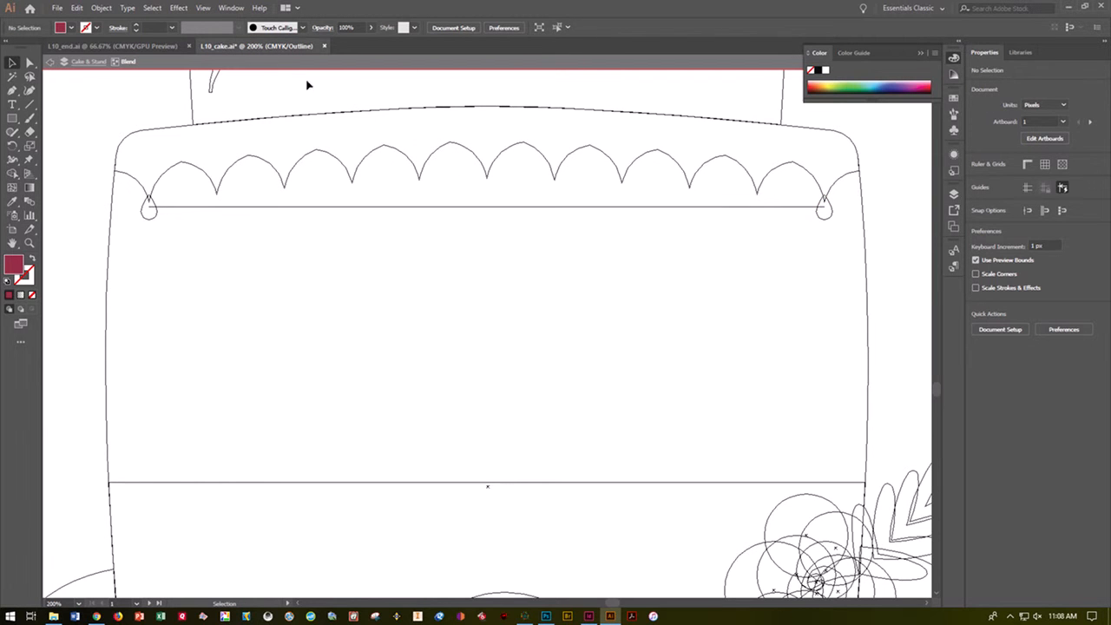
Bend the blend's spine into an arc with the Pen tool, pulling its middle up to the central scallop tip, and preview it
{"action": "left_click", "coordinate": [12, 90]}
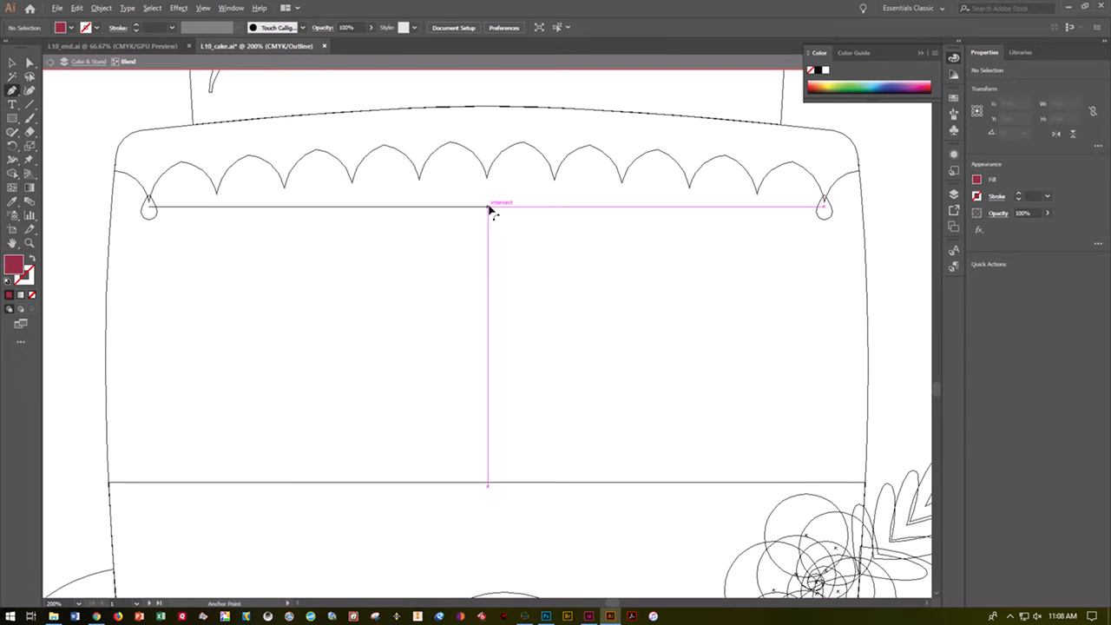
{"action": "left_click_drag", "start_coordinate": [489, 208], "coordinate": [488, 180]}
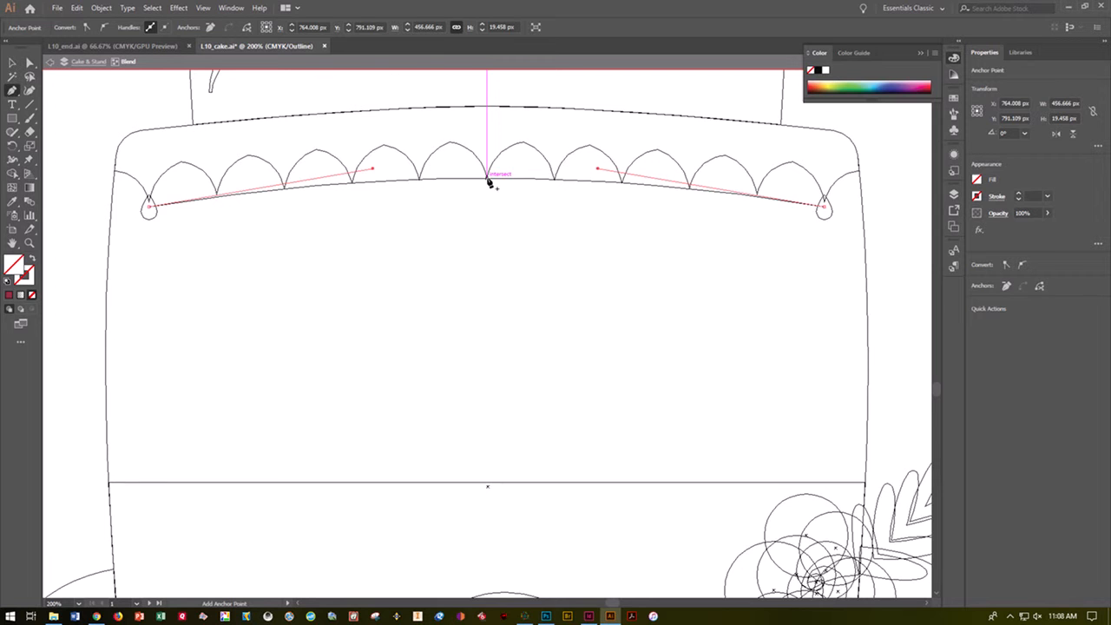
{"action": "left_click", "coordinate": [203, 9]}
{"action": "left_click", "coordinate": [231, 21]}
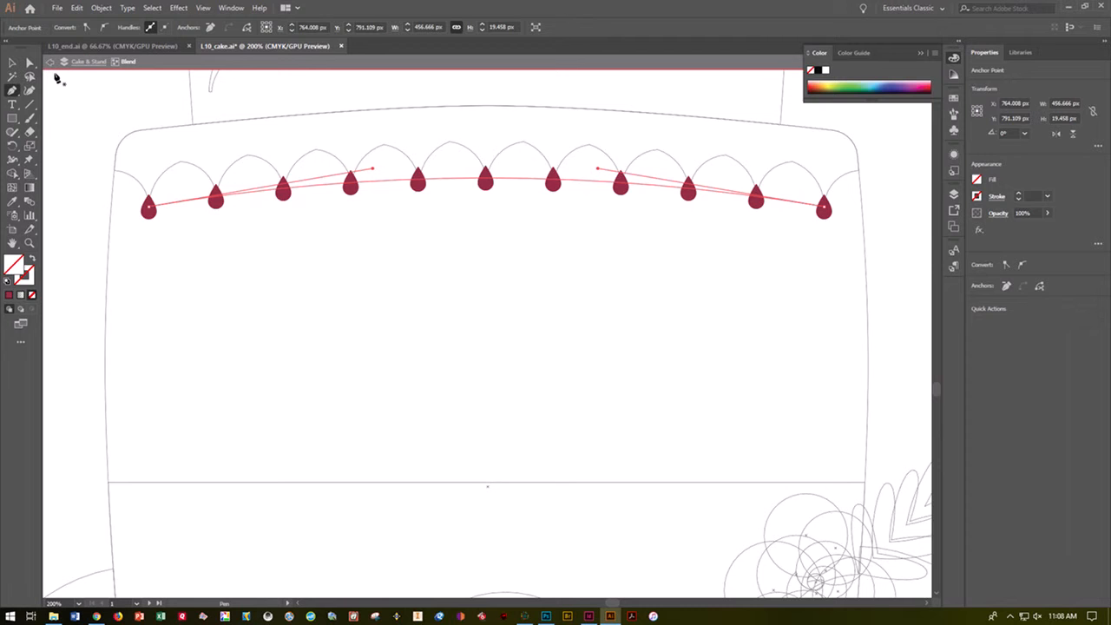
Exit the blend's isolation mode with the artwork in Preview view, and save the document with nothing selected
{"action": "key", "text": "ctrl+y"}
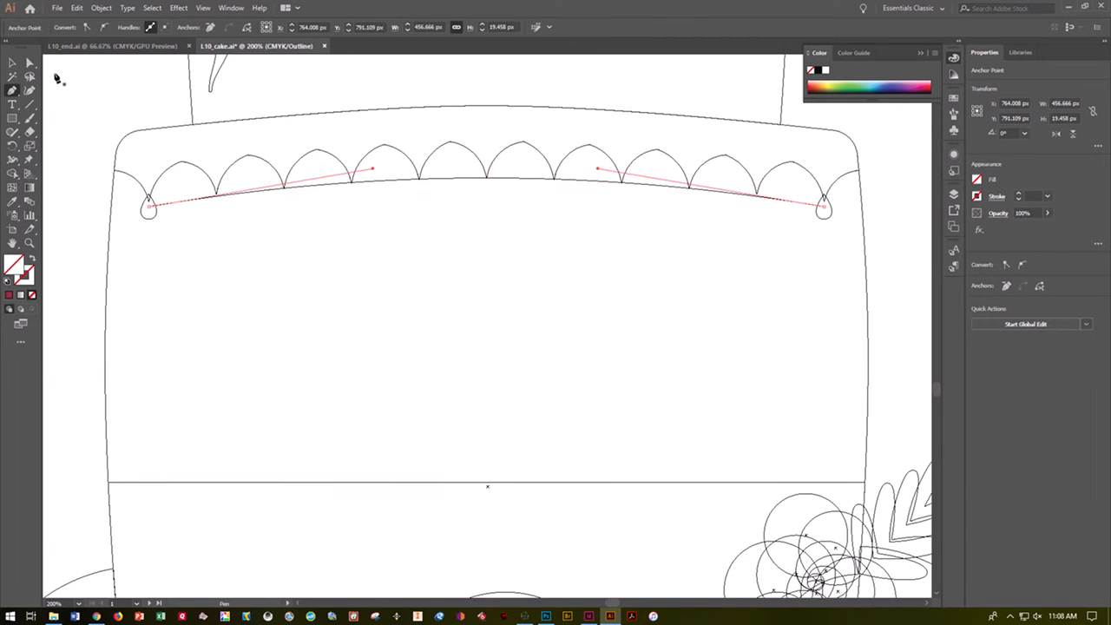
{"action": "left_click", "coordinate": [203, 7]}
{"action": "left_click", "coordinate": [230, 17]}
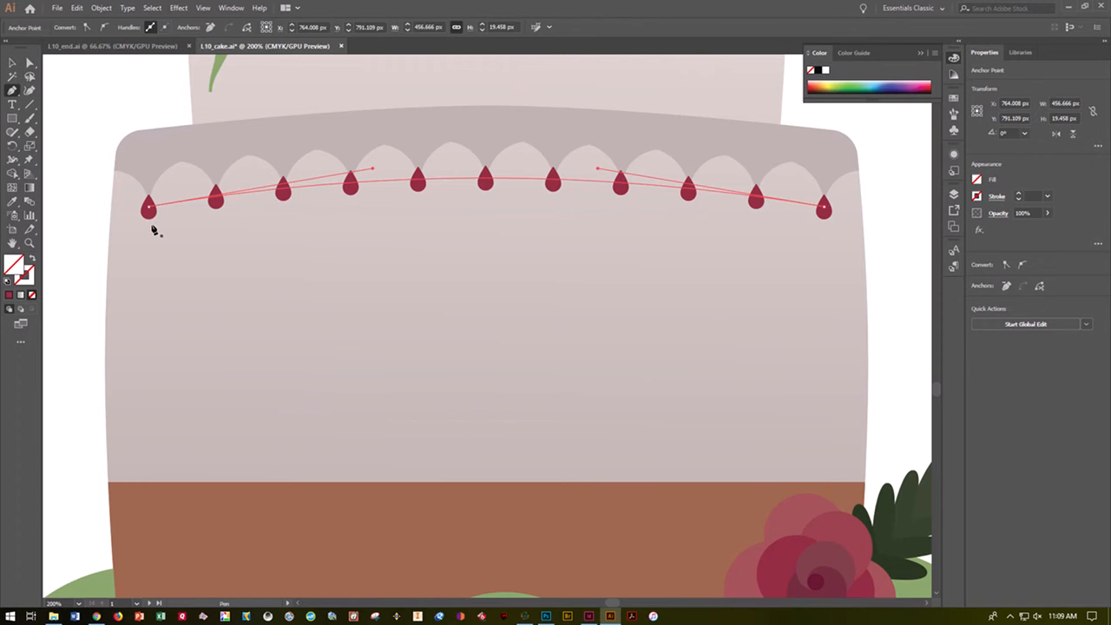
{"action": "left_click", "coordinate": [151, 10]}
{"action": "left_click", "coordinate": [165, 46]}
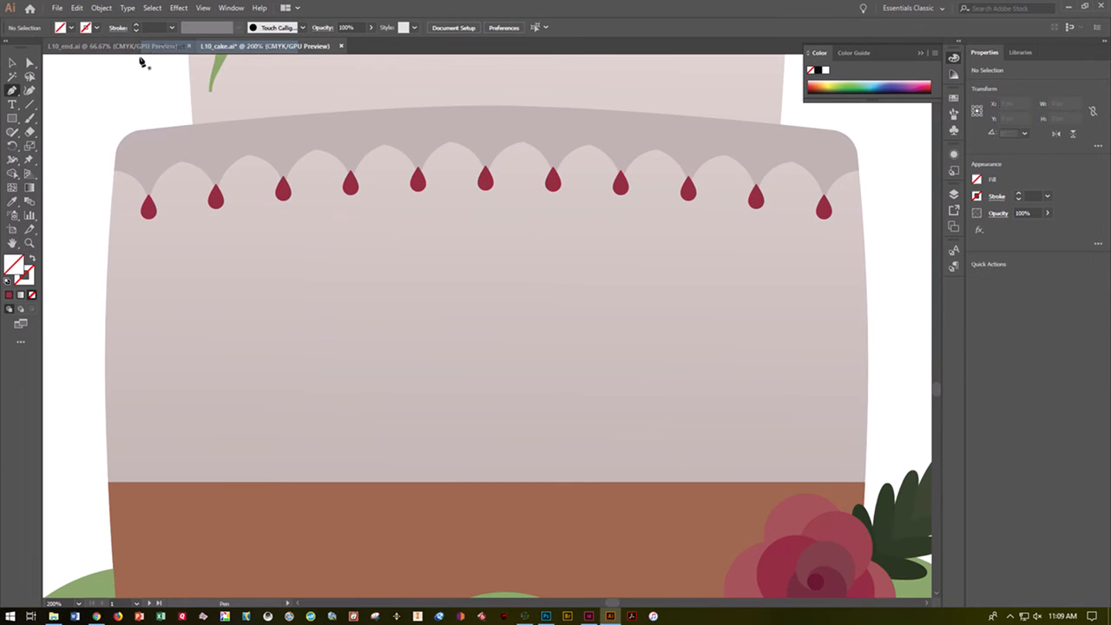
{"action": "key", "text": "ctrl+s"}
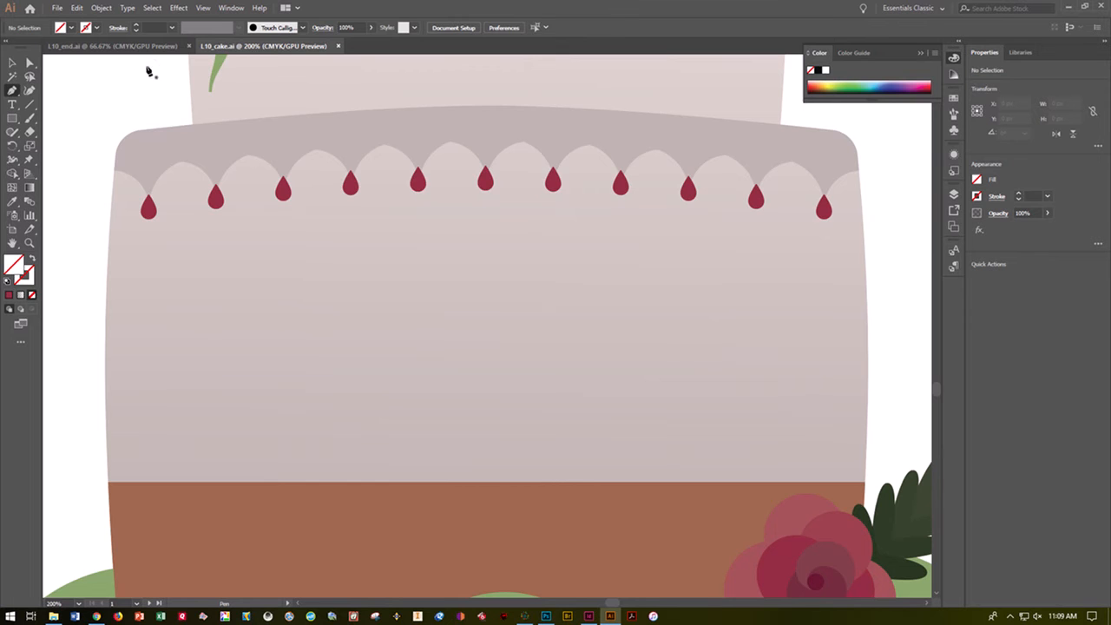
Examine the shaded tree trunk under the cake stand in L10_end.ai, and return to L10_cake.ai
{"action": "left_click", "coordinate": [241, 9]}
{"action": "mouse_move", "coordinate": [202, 8]}
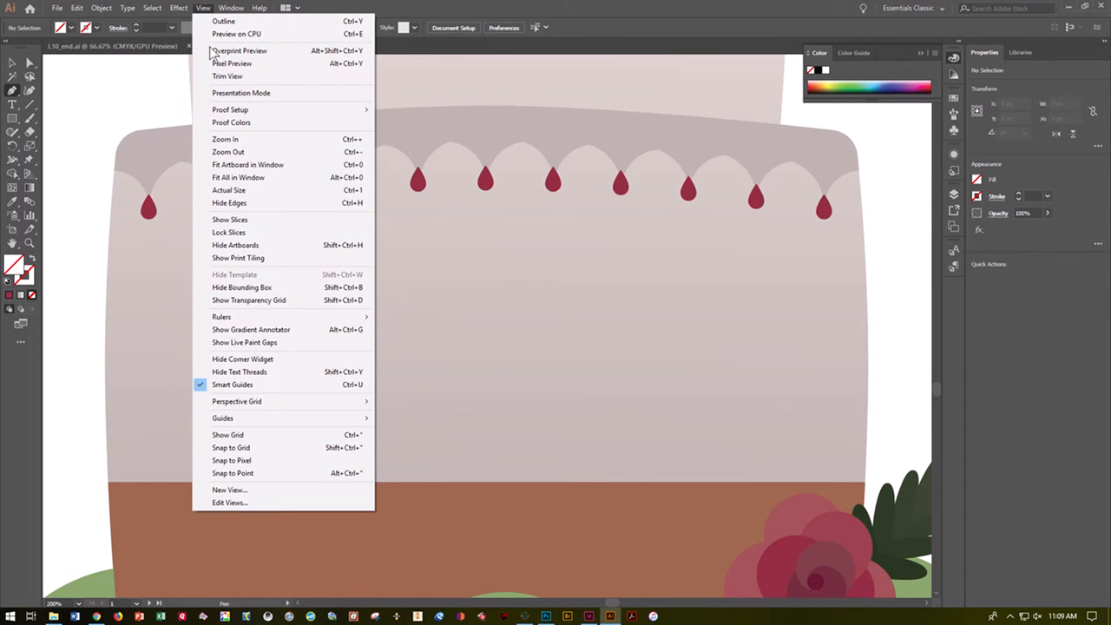
{"action": "left_click", "coordinate": [236, 165]}
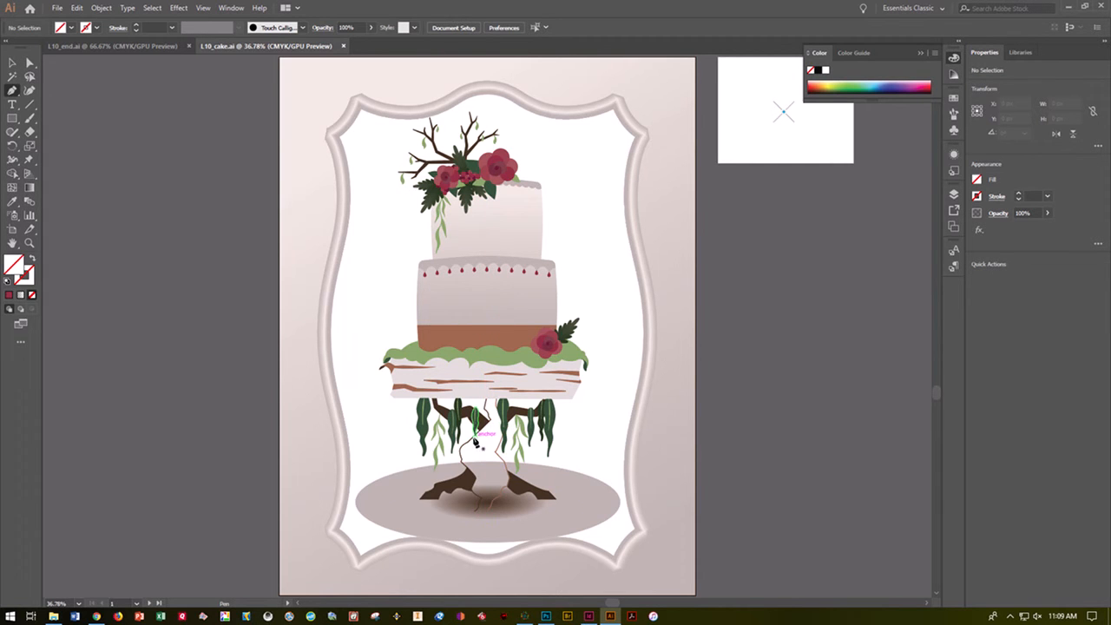
{"action": "left_click", "coordinate": [127, 47]}
{"action": "scroll", "coordinate": [501, 417], "scroll_direction": "down", "scroll_amount": 4}
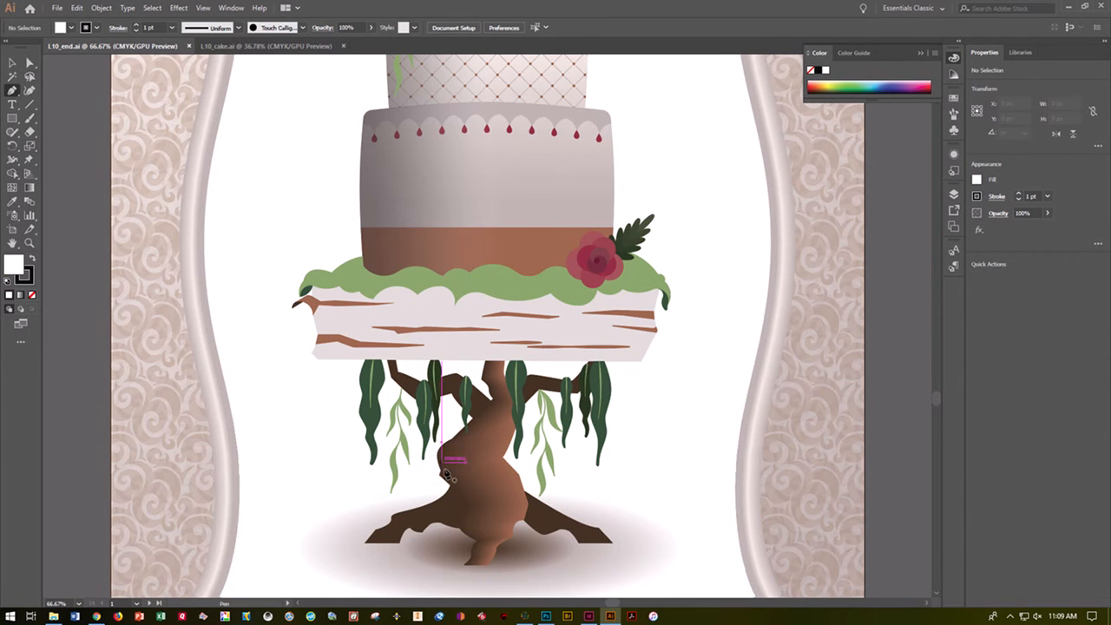
{"action": "left_click", "coordinate": [236, 46]}
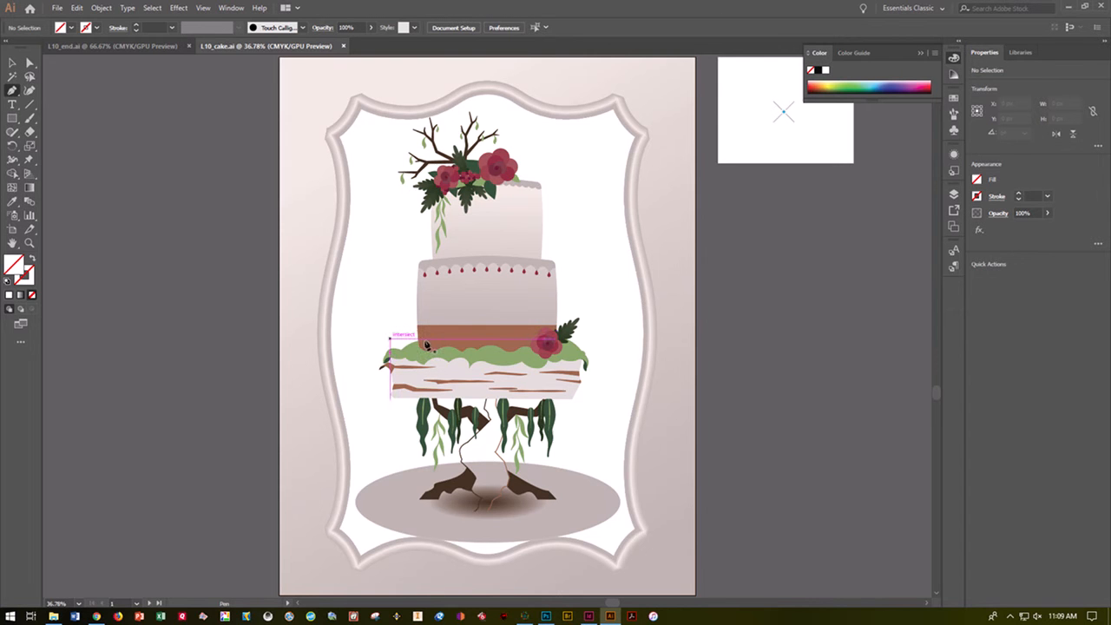
Select the dark and light brown edge lines of the tree trunk under the cake stand and make a blend between them
{"action": "left_click", "coordinate": [29, 243]}
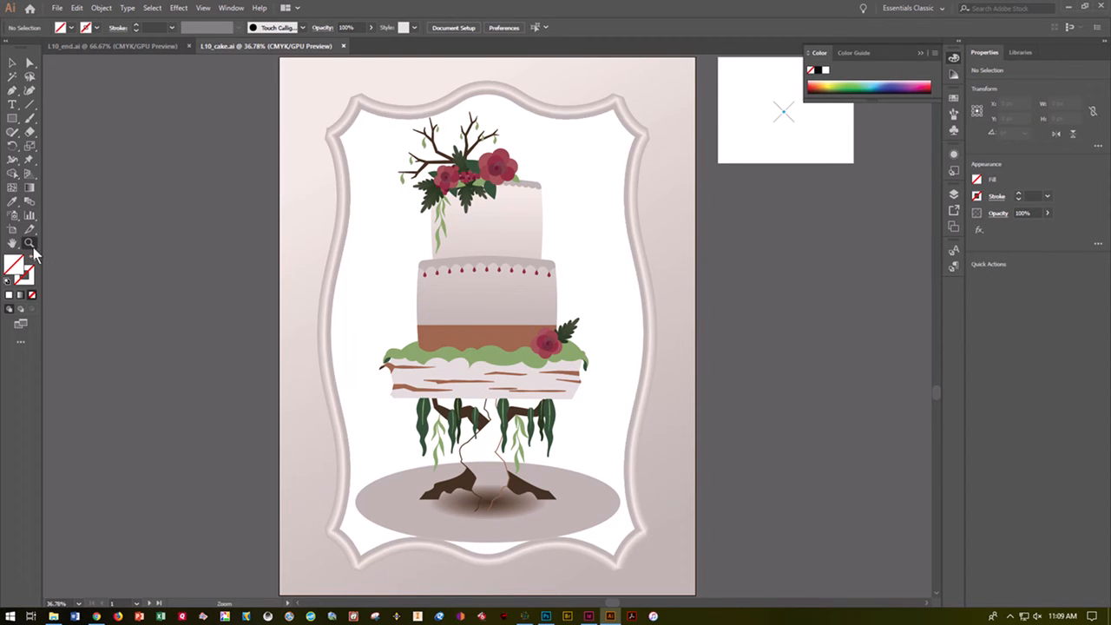
{"action": "left_click_drag", "start_coordinate": [445, 436], "coordinate": [625, 473]}
{"action": "key", "text": "space"}
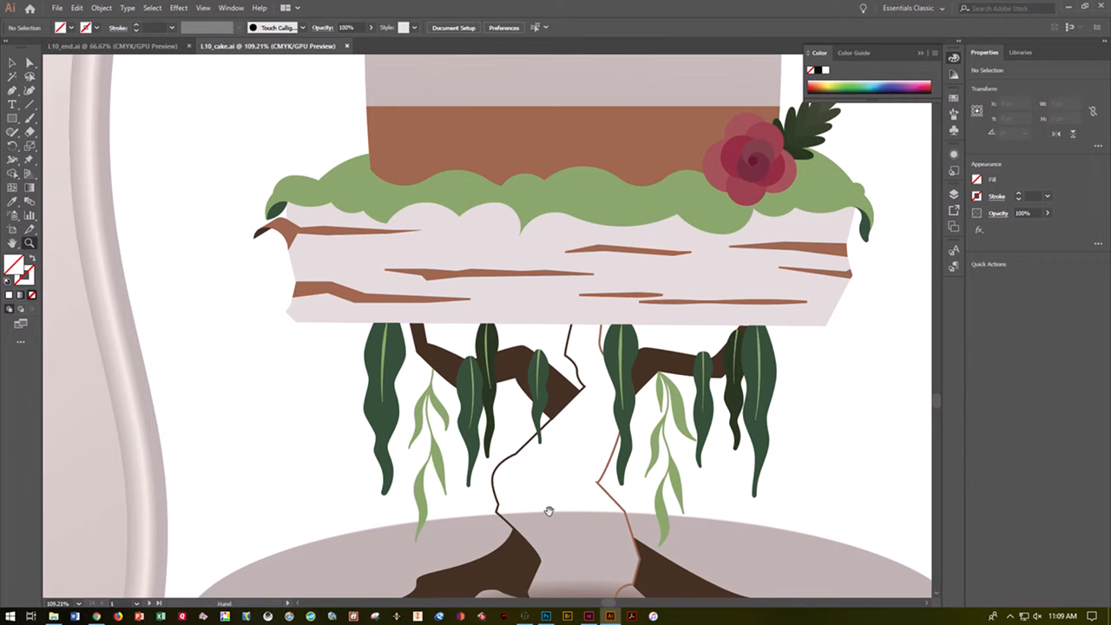
{"action": "left_click_drag", "start_coordinate": [548, 512], "coordinate": [508, 359]}
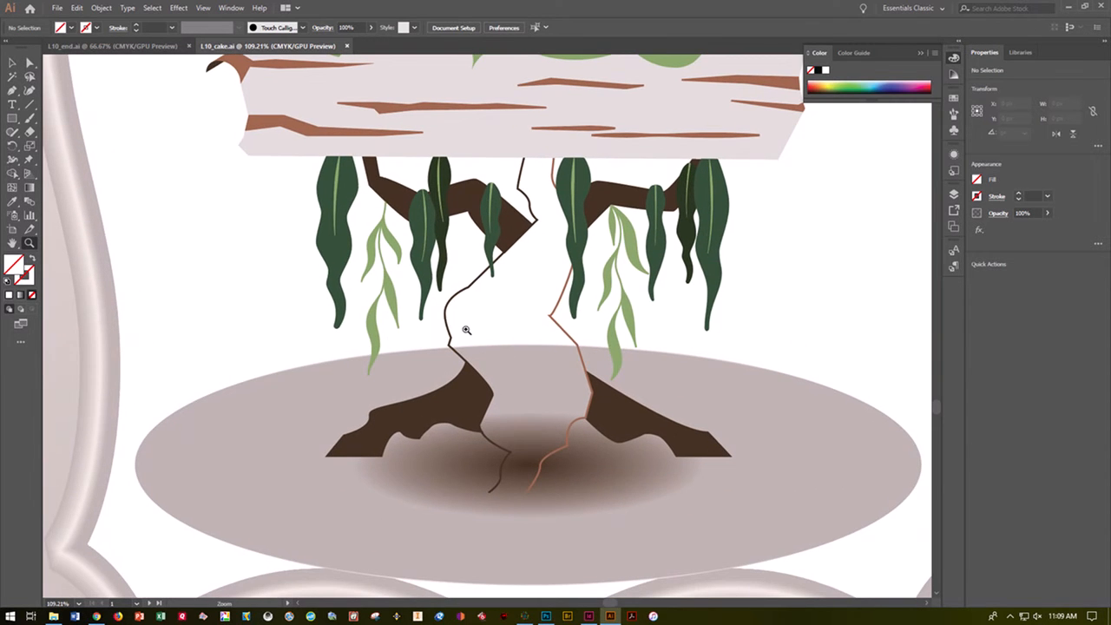
{"action": "left_click", "coordinate": [12, 63]}
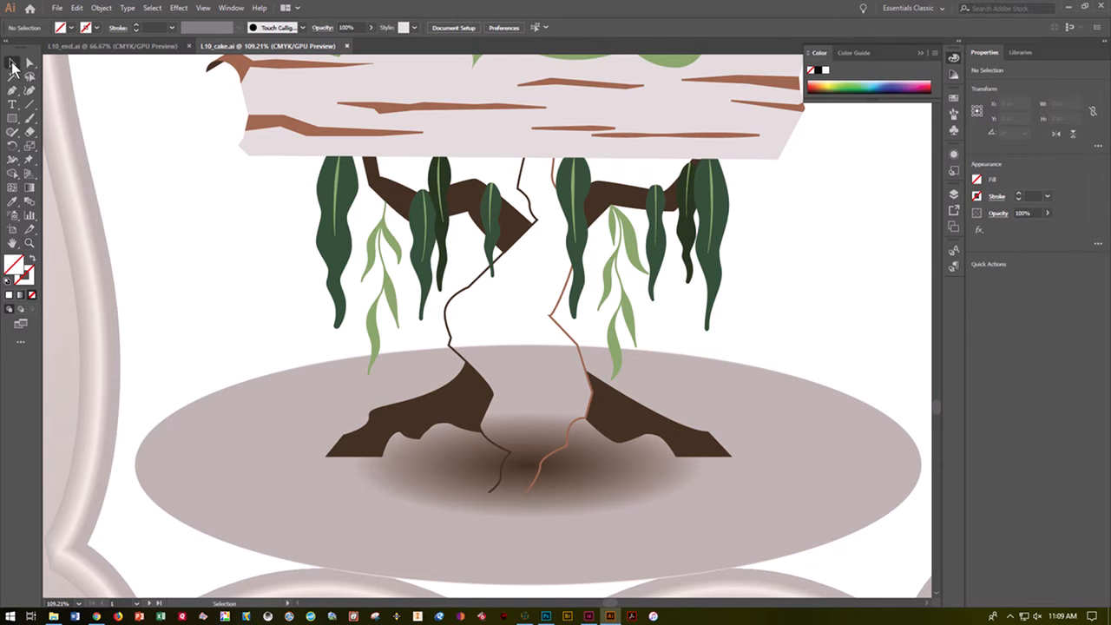
{"action": "left_click", "coordinate": [447, 310]}
{"action": "left_click", "coordinate": [448, 310]}
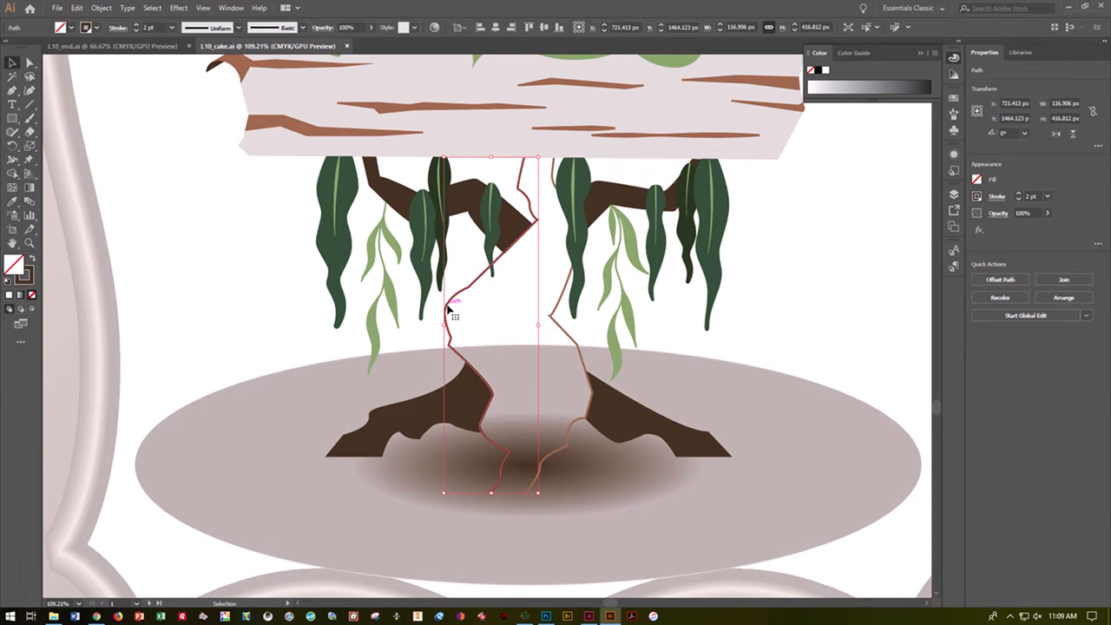
{"action": "left_click", "coordinate": [565, 330], "text": "shift"}
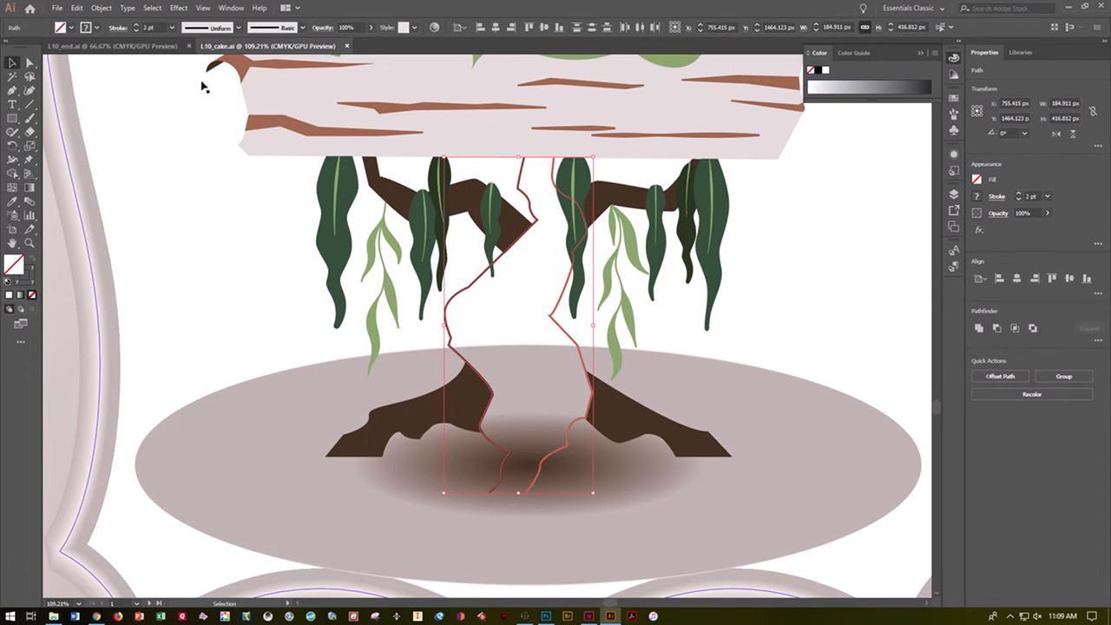
{"action": "left_click", "coordinate": [102, 8]}
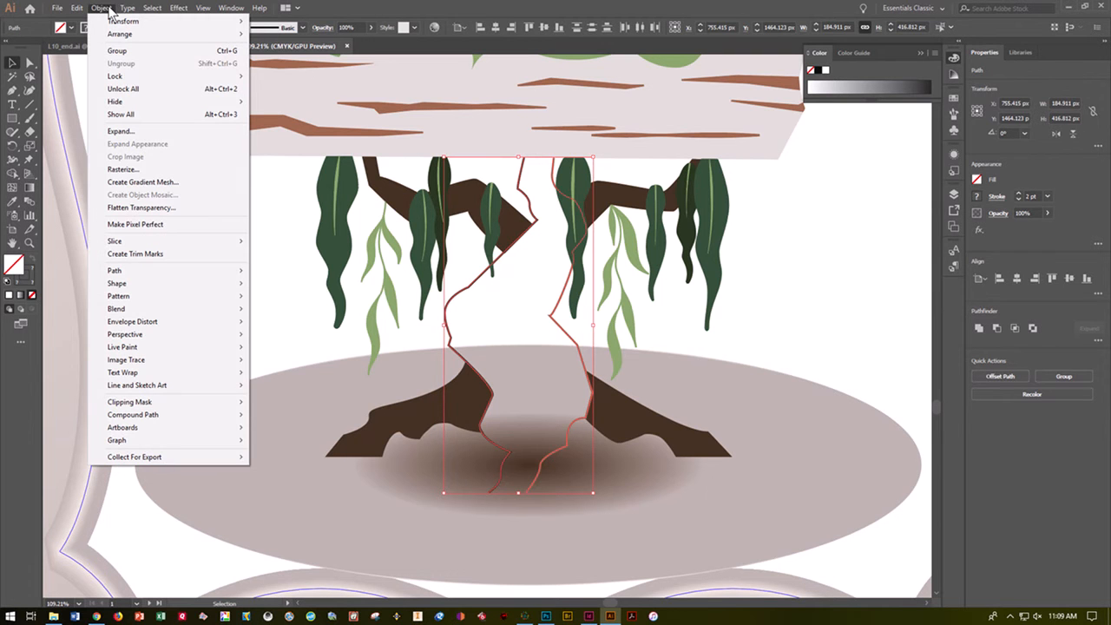
{"action": "mouse_move", "coordinate": [147, 309]}
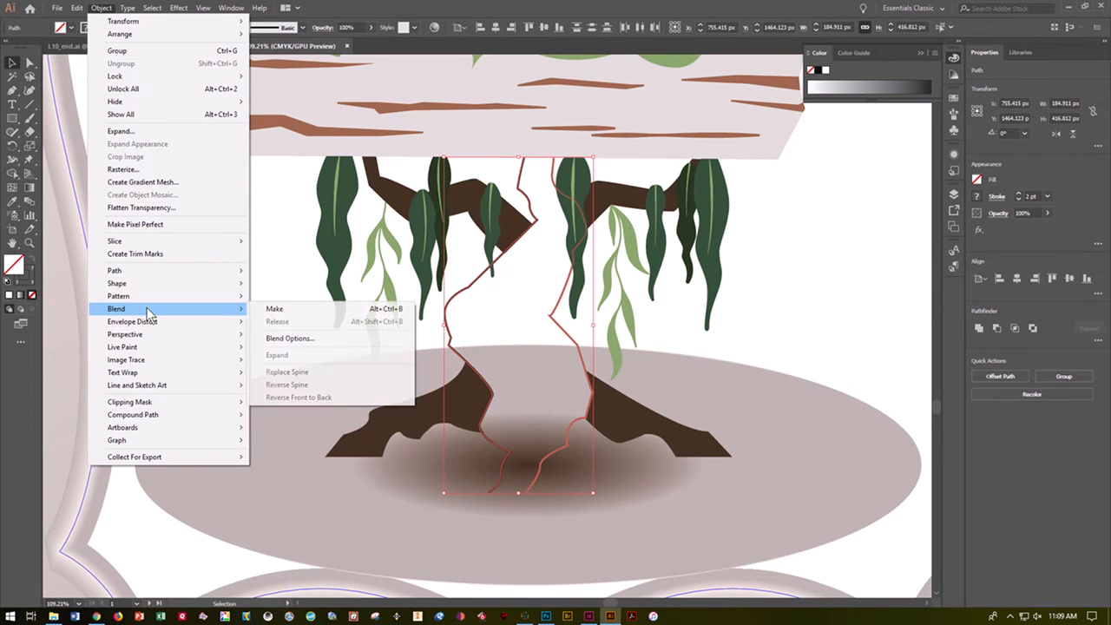
{"action": "left_click", "coordinate": [266, 309]}
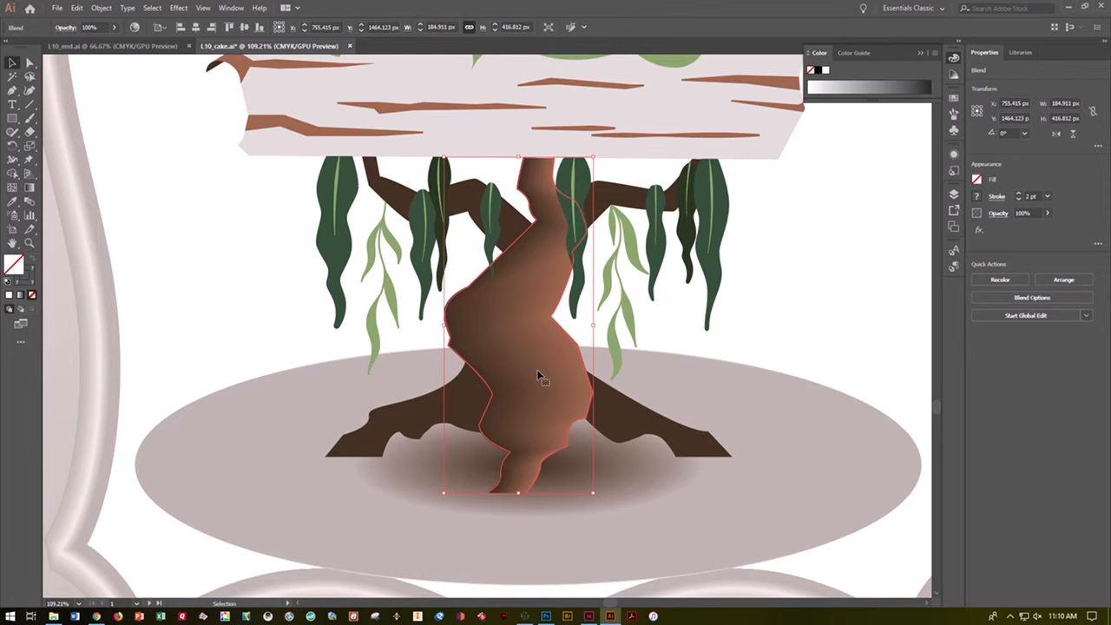
Try 9 specified steps for the tree trunk blend with the preview on, and return its spacing to Smooth Color
{"action": "double_click", "coordinate": [32, 200]}
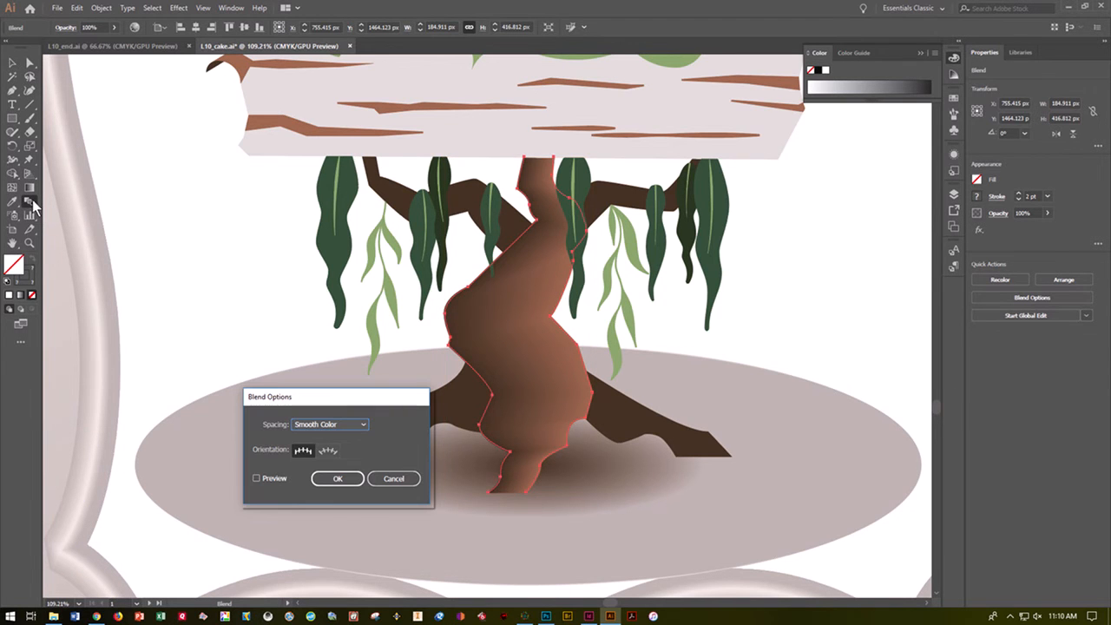
{"action": "left_click", "coordinate": [306, 421]}
{"action": "left_click", "coordinate": [363, 446]}
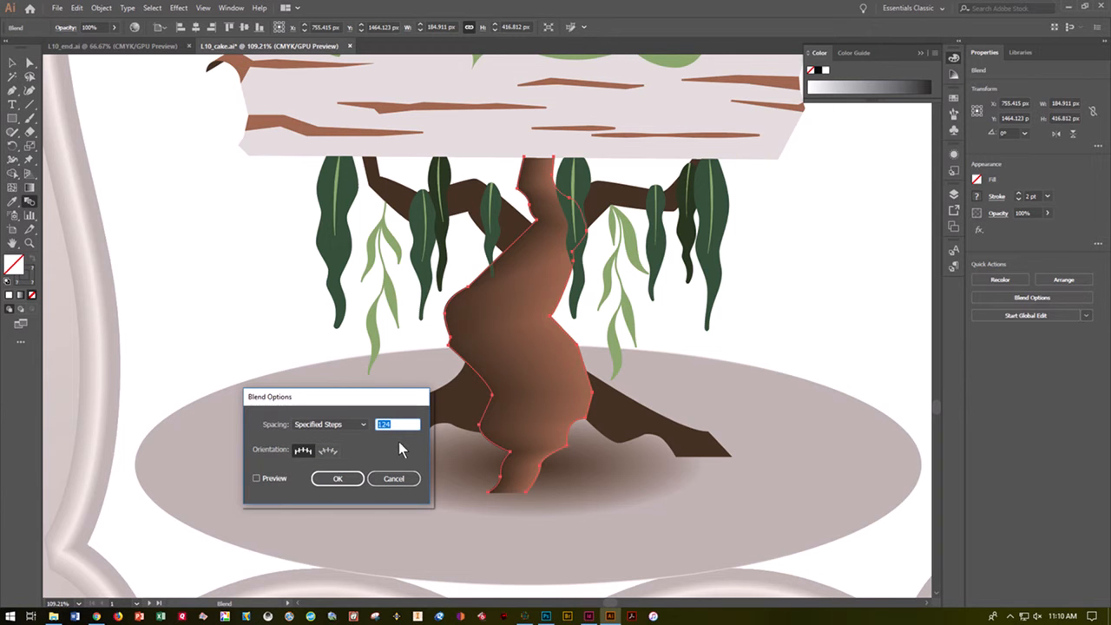
{"action": "left_click", "coordinate": [278, 477]}
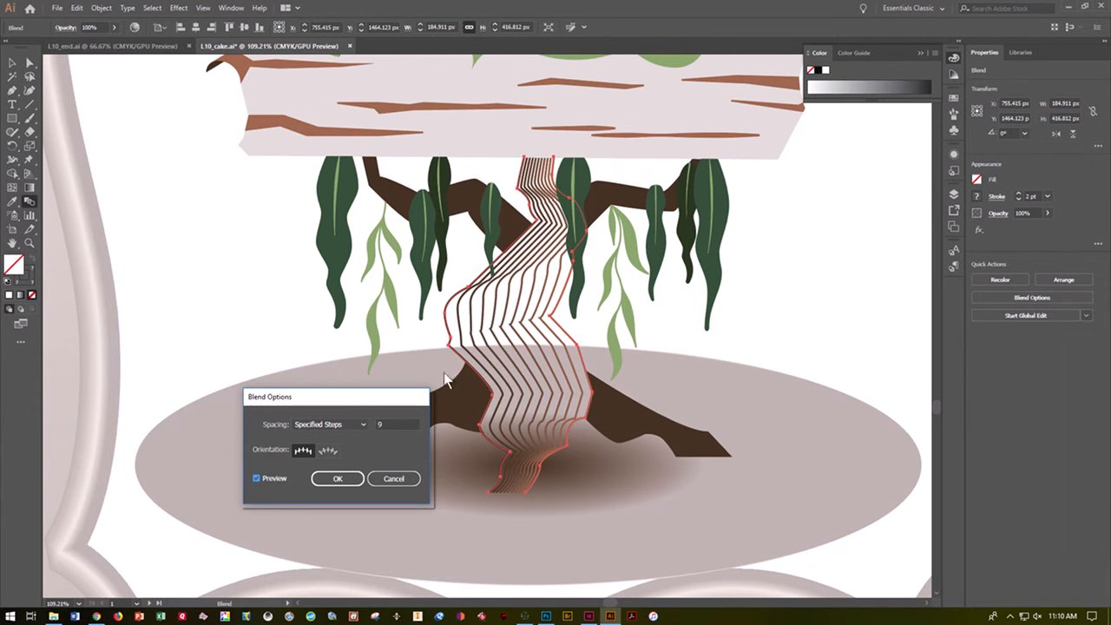
{"action": "left_click", "coordinate": [358, 423]}
{"action": "left_click", "coordinate": [359, 436]}
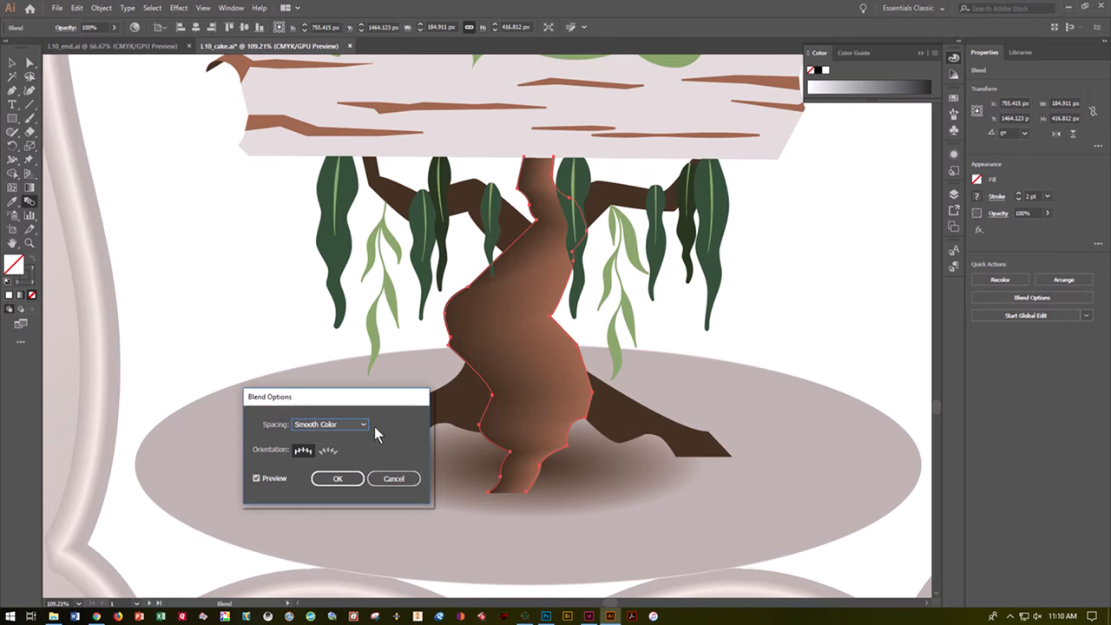
{"action": "left_click", "coordinate": [349, 484]}
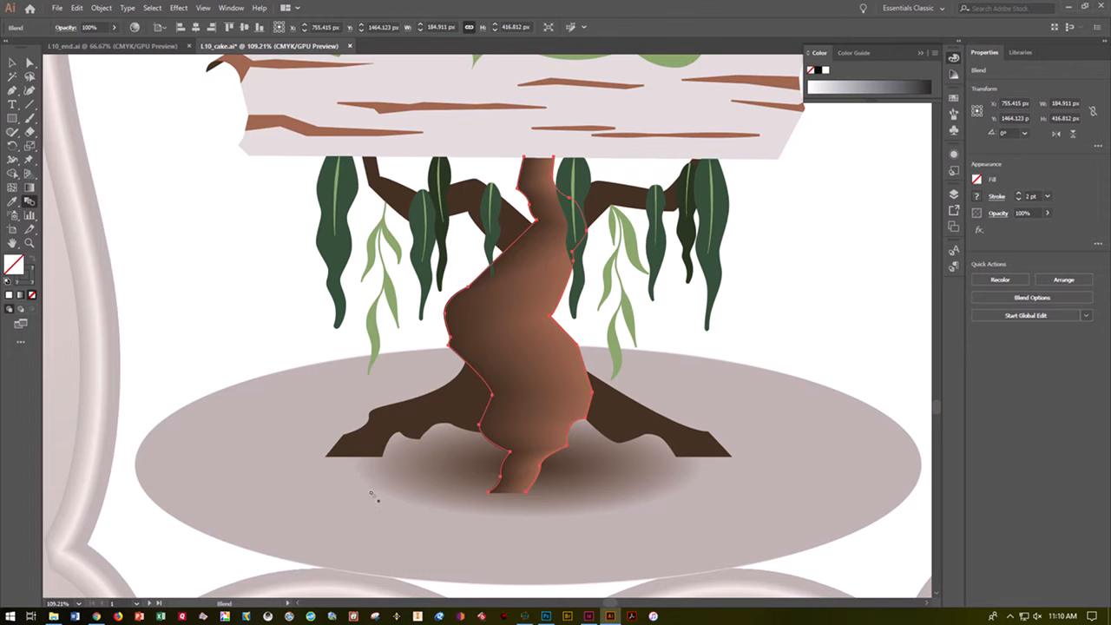
{"action": "left_click", "coordinate": [230, 136]}
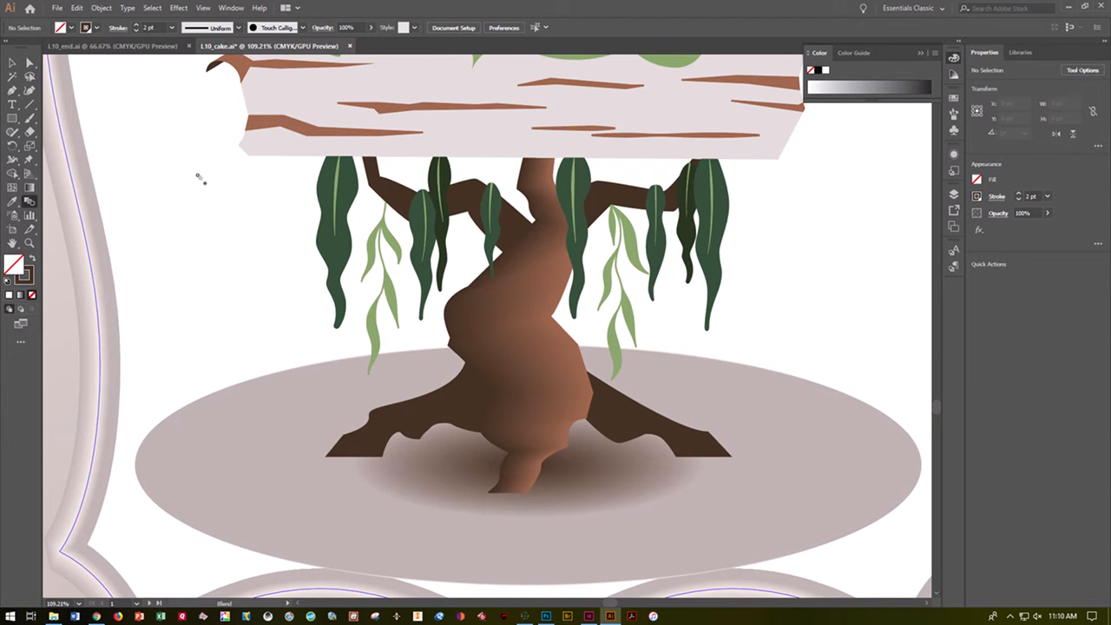
Try a magenta fill on the selected trunk blend and undo it
{"action": "left_click", "coordinate": [12, 62]}
{"action": "left_click", "coordinate": [450, 300]}
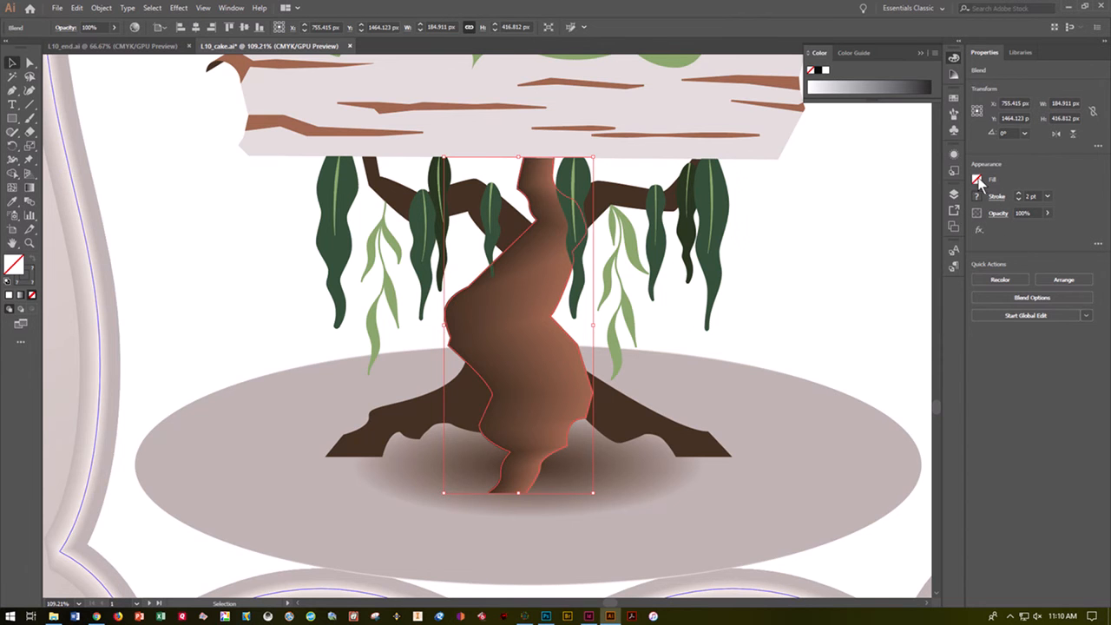
{"action": "left_click", "coordinate": [978, 179]}
{"action": "left_click", "coordinate": [916, 221]}
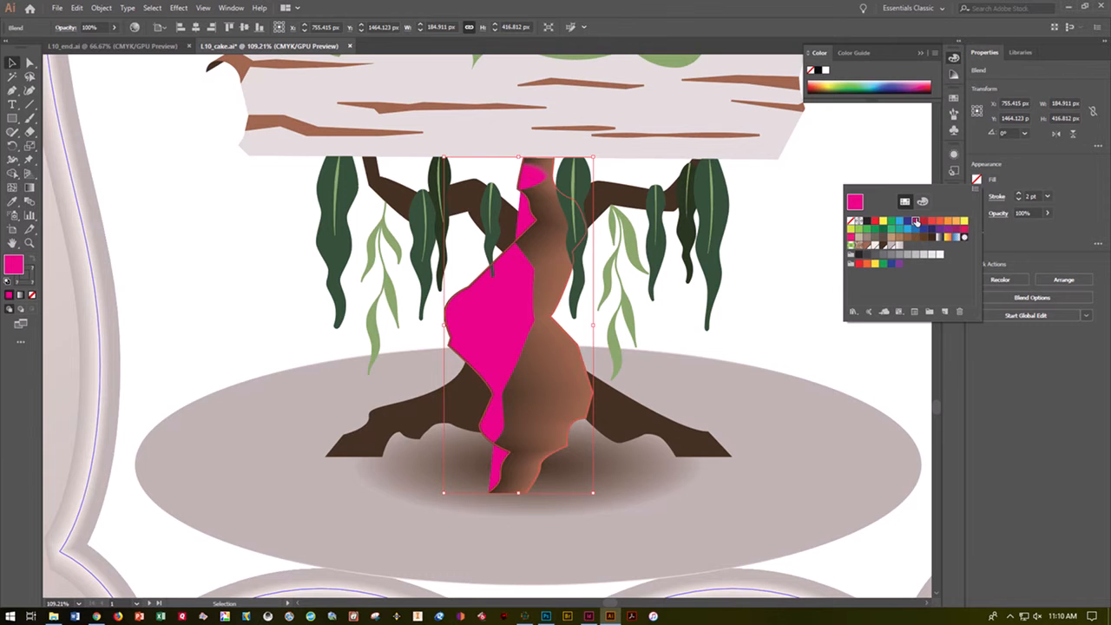
{"action": "left_click", "coordinate": [860, 357]}
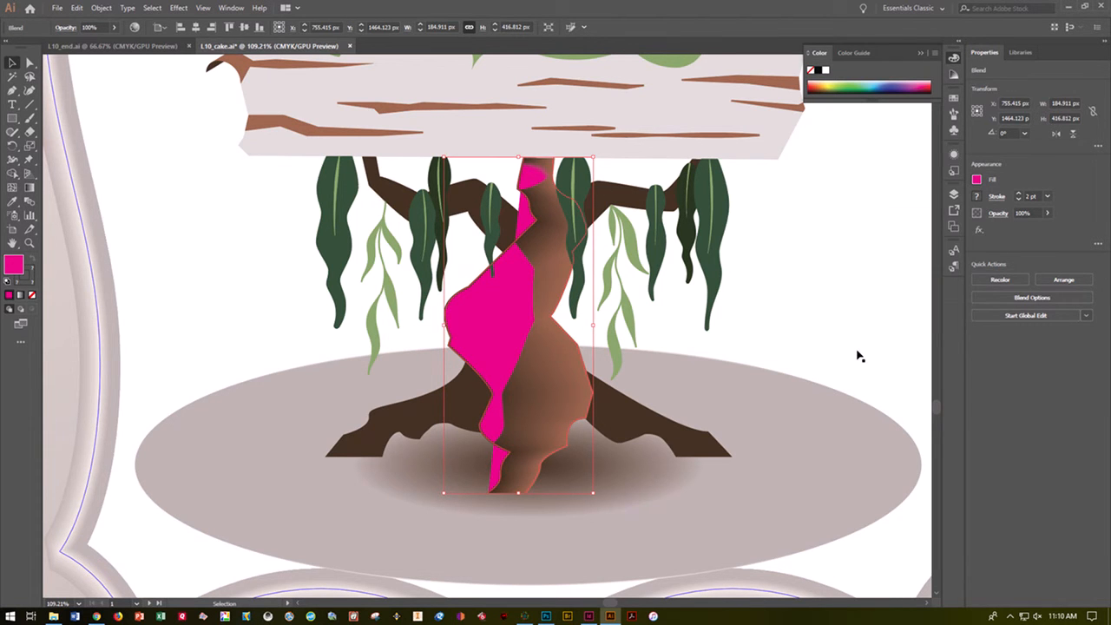
{"action": "key", "text": "ctrl+z"}
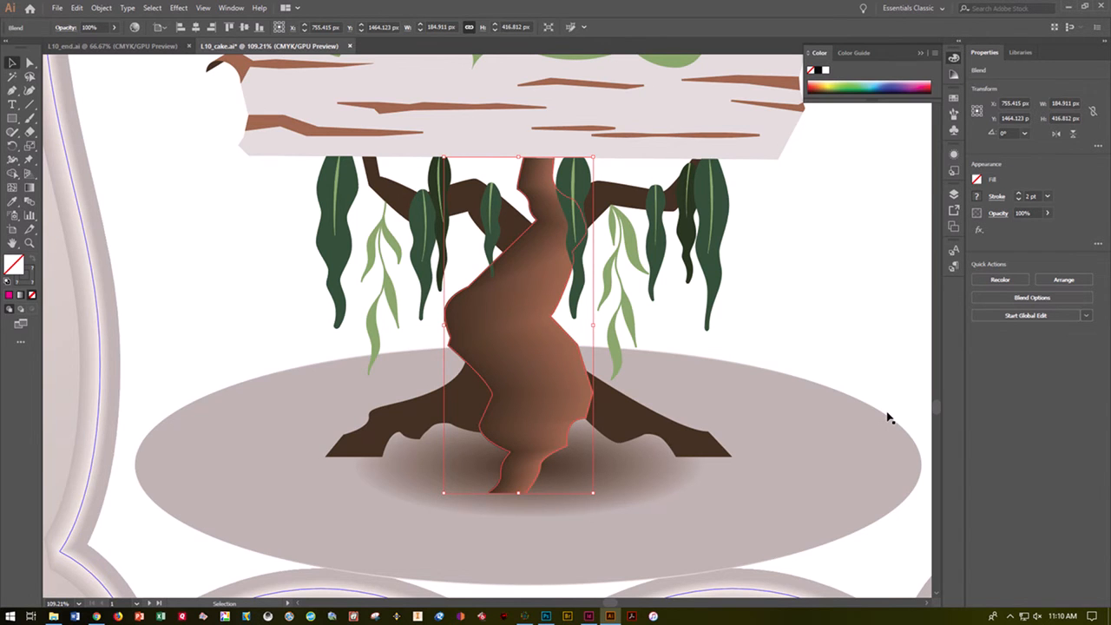
Isolate the trunk blend, try a magenta fill on it, and check its blend options with the preview on
{"action": "double_click", "coordinate": [467, 292]}
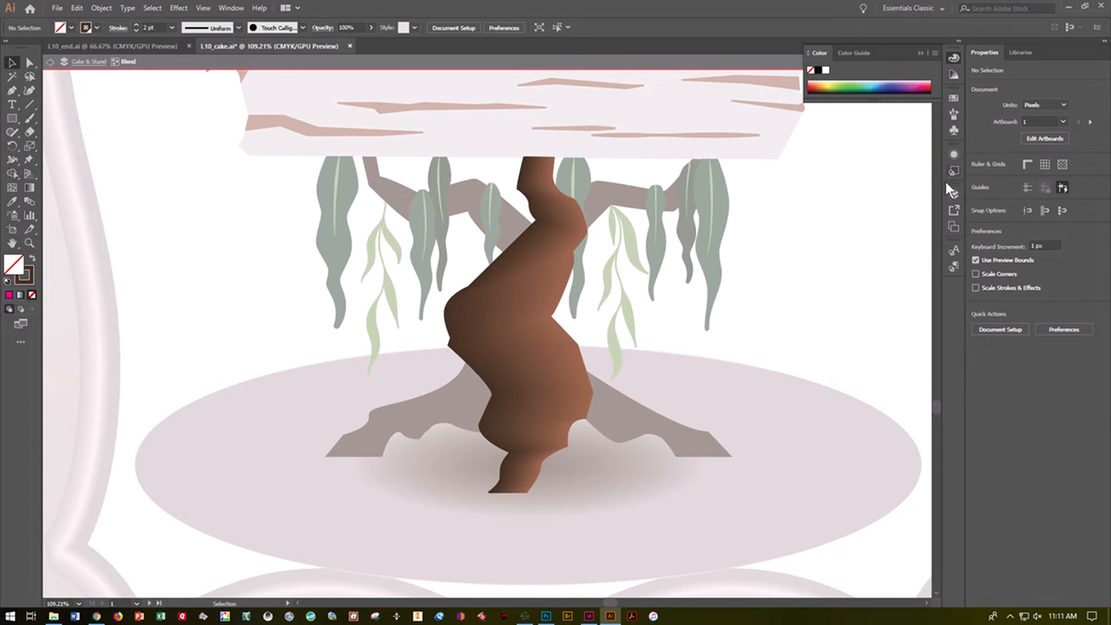
{"action": "left_click", "coordinate": [514, 244]}
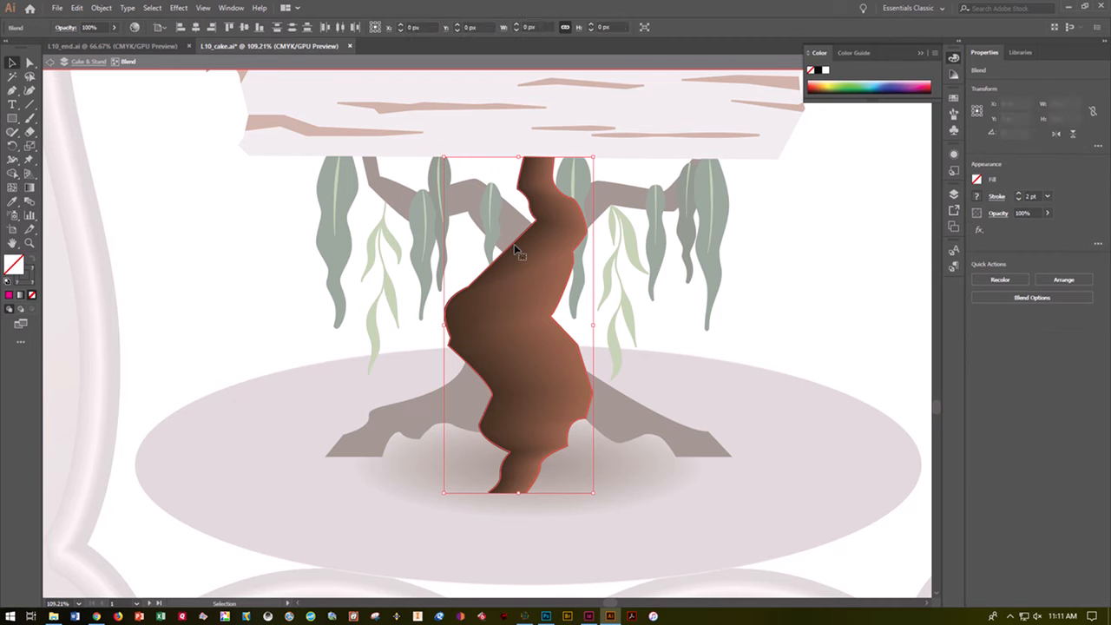
{"action": "left_click", "coordinate": [977, 180]}
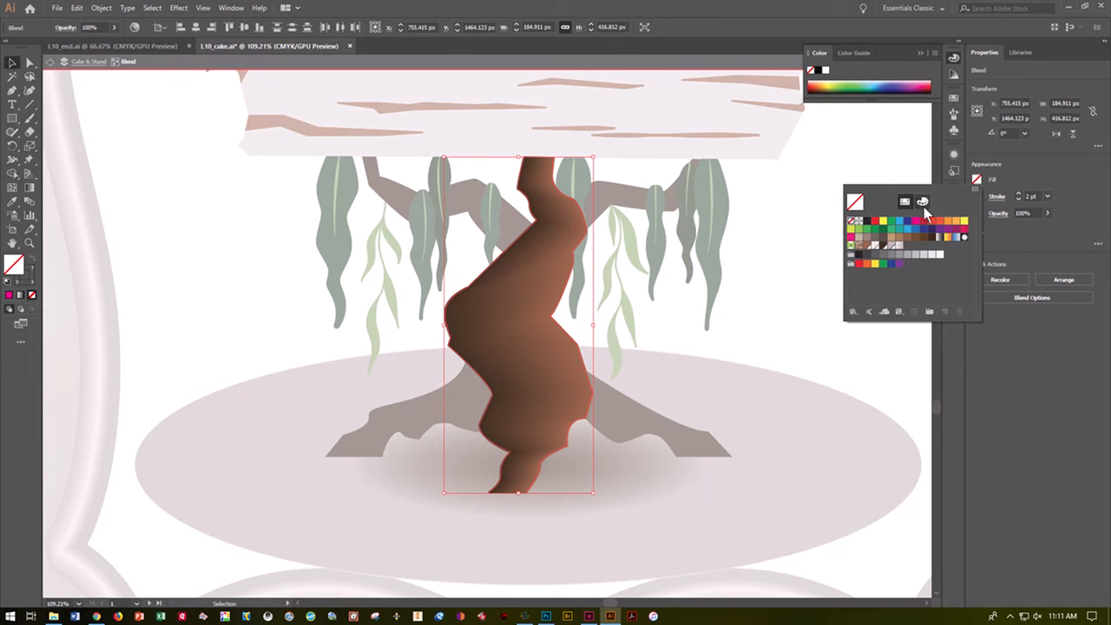
{"action": "left_click", "coordinate": [915, 221]}
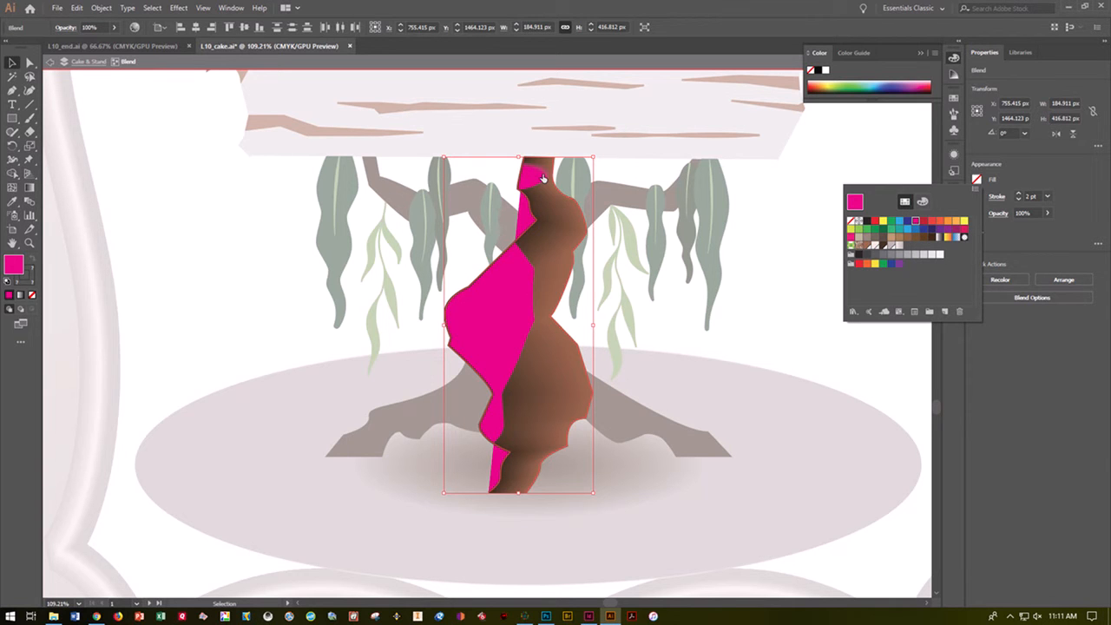
{"action": "left_click", "coordinate": [32, 202]}
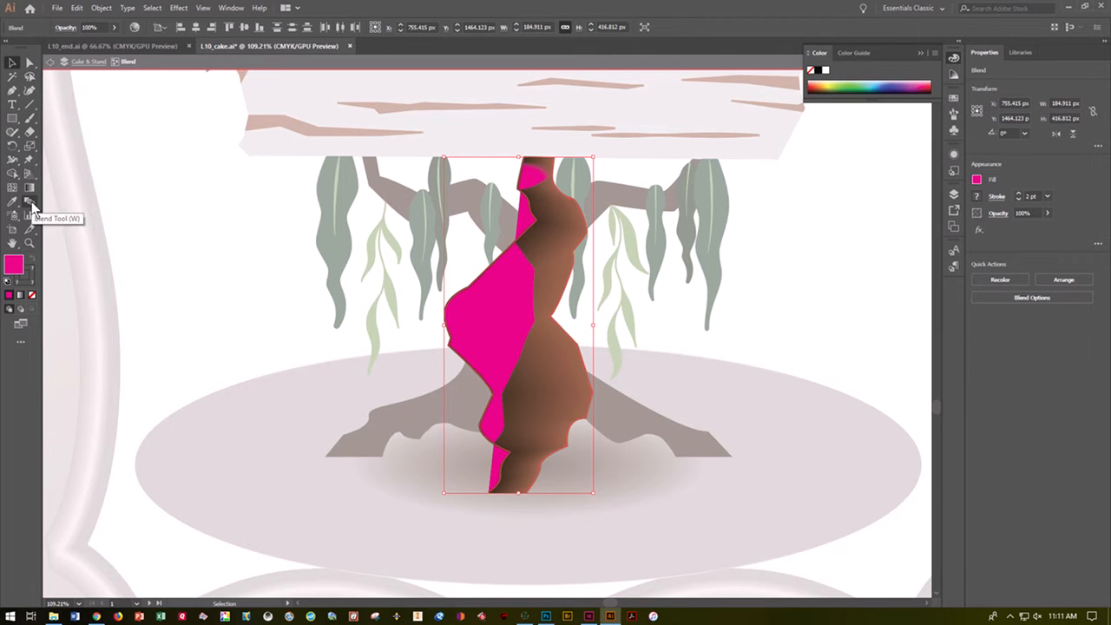
{"action": "double_click", "coordinate": [31, 201]}
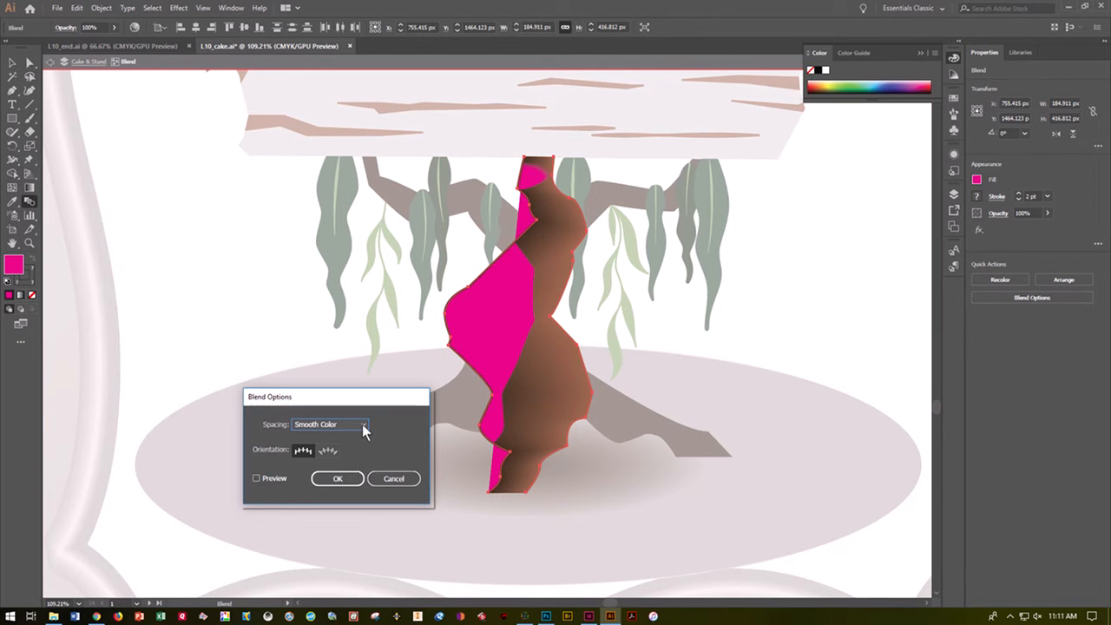
{"action": "left_click", "coordinate": [269, 478]}
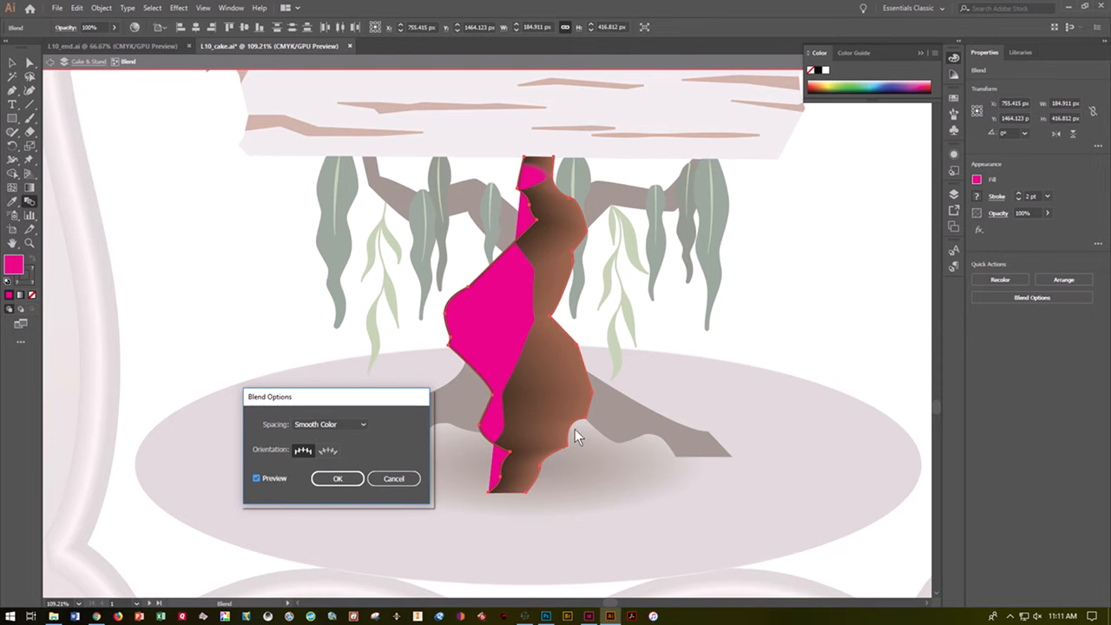
{"action": "left_click", "coordinate": [380, 480]}
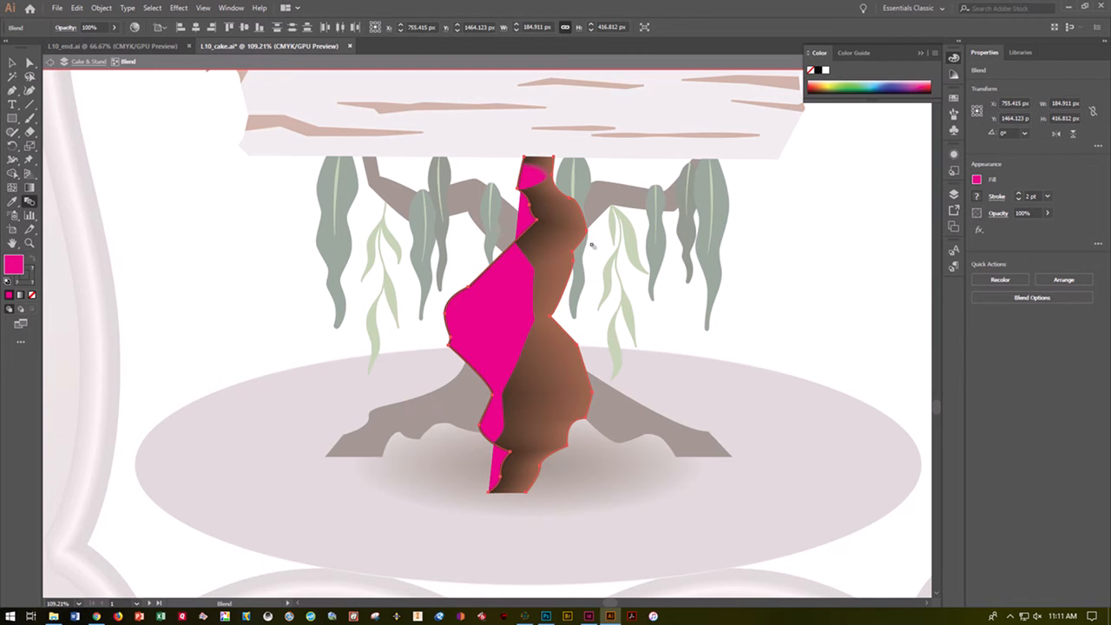
Undo the magenta fill on the isolated trunk blend and exit isolation mode
{"action": "key", "text": "Escape"}
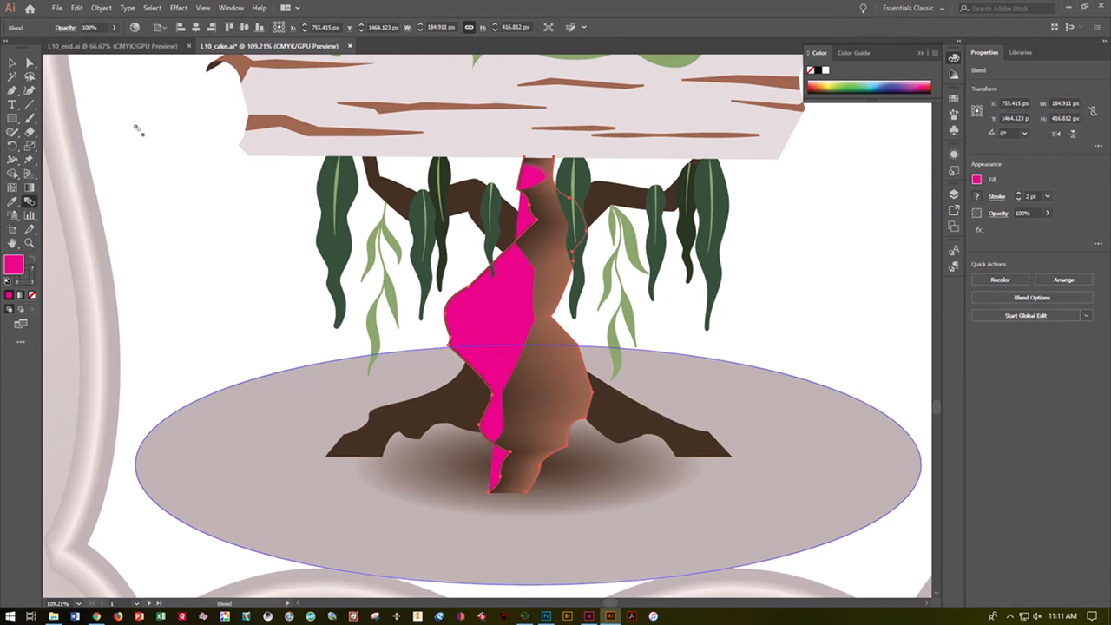
{"action": "key", "text": "v"}
{"action": "key", "text": "ctrl+z"}
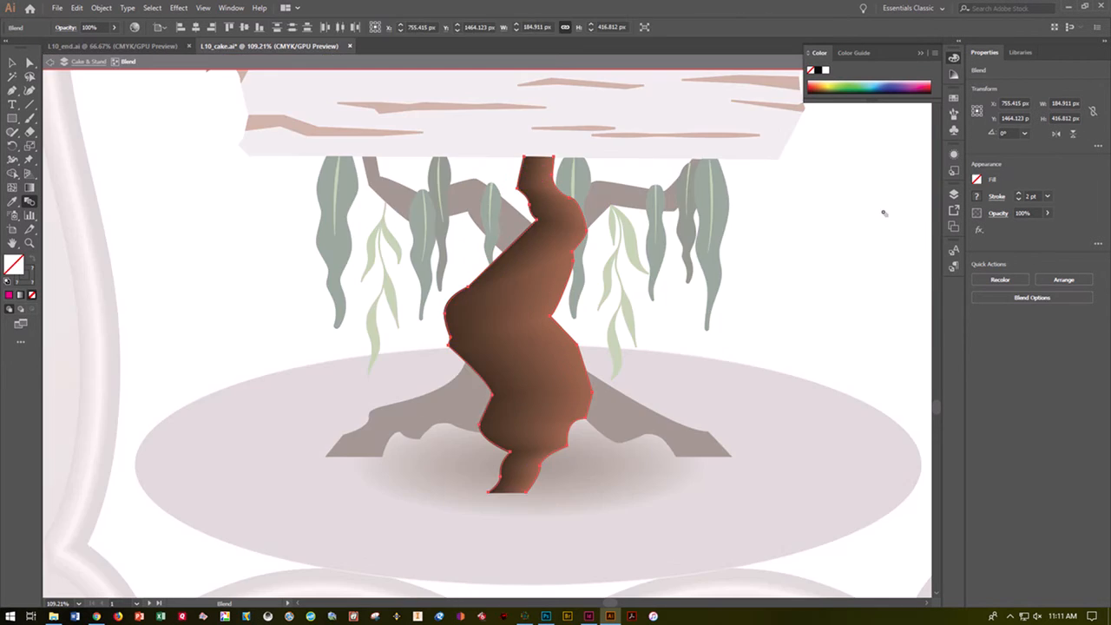
{"action": "key", "text": "Escape"}
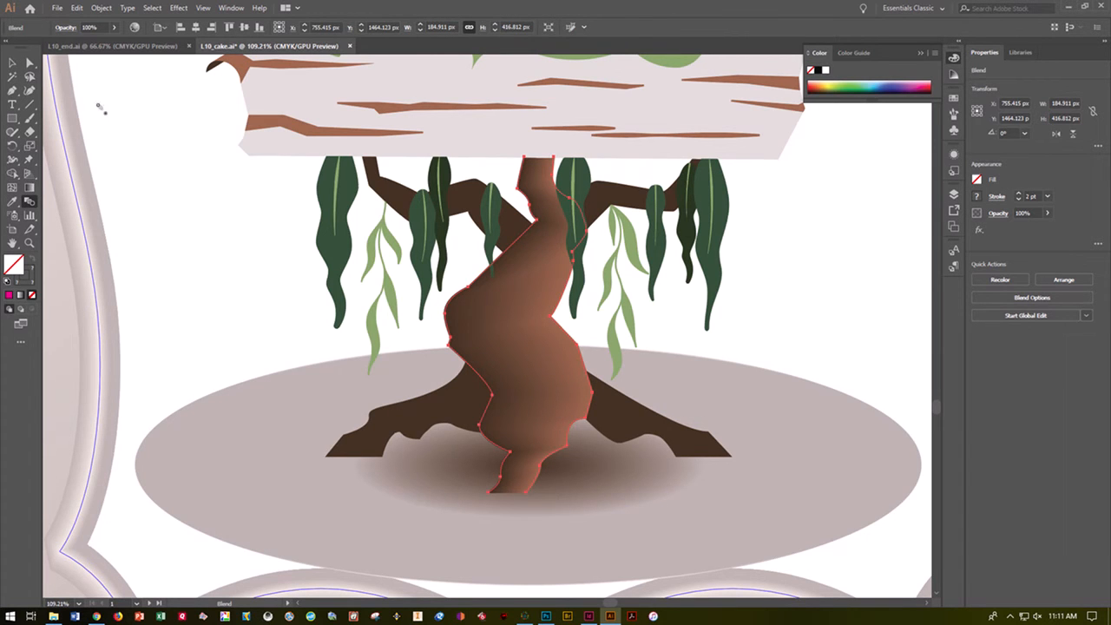
{"action": "left_click", "coordinate": [12, 65]}
{"action": "left_click", "coordinate": [211, 278]}
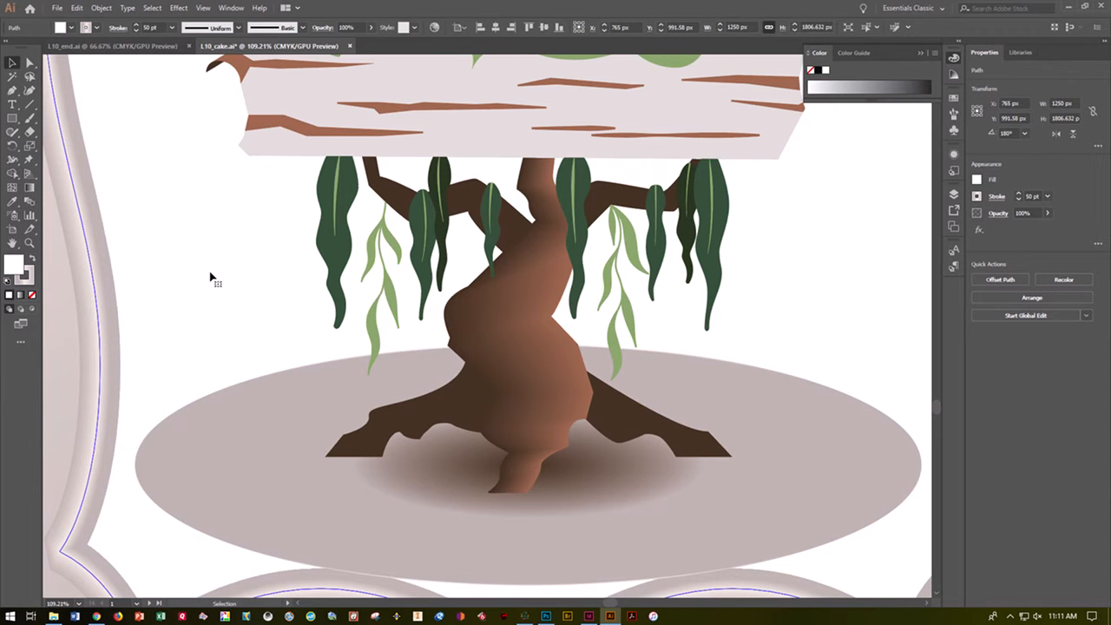
Save the document, fit its artboard in the window, and compare it with the patterned background in L10_end.ai
{"action": "key", "text": "a"}
{"action": "left_click", "coordinate": [202, 8]}
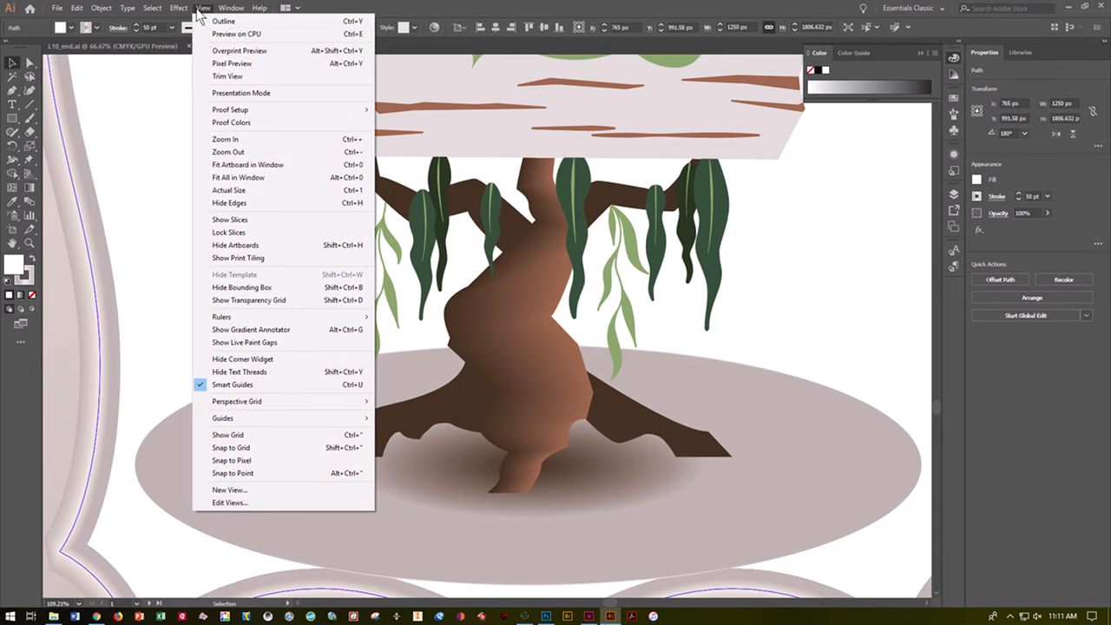
{"action": "left_click", "coordinate": [248, 165]}
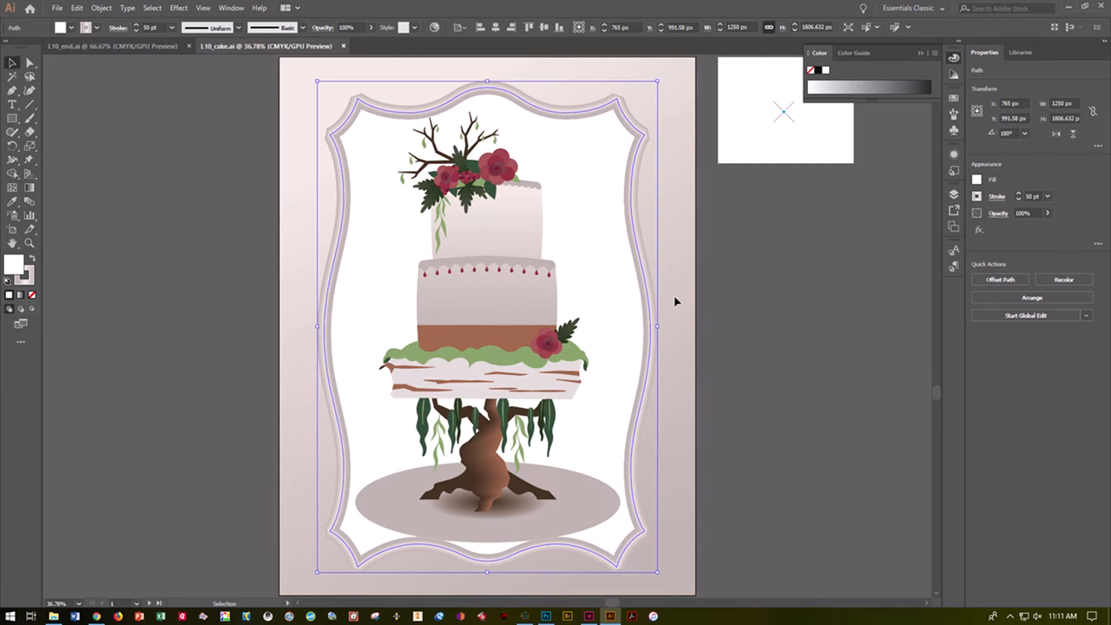
{"action": "left_click", "coordinate": [147, 46]}
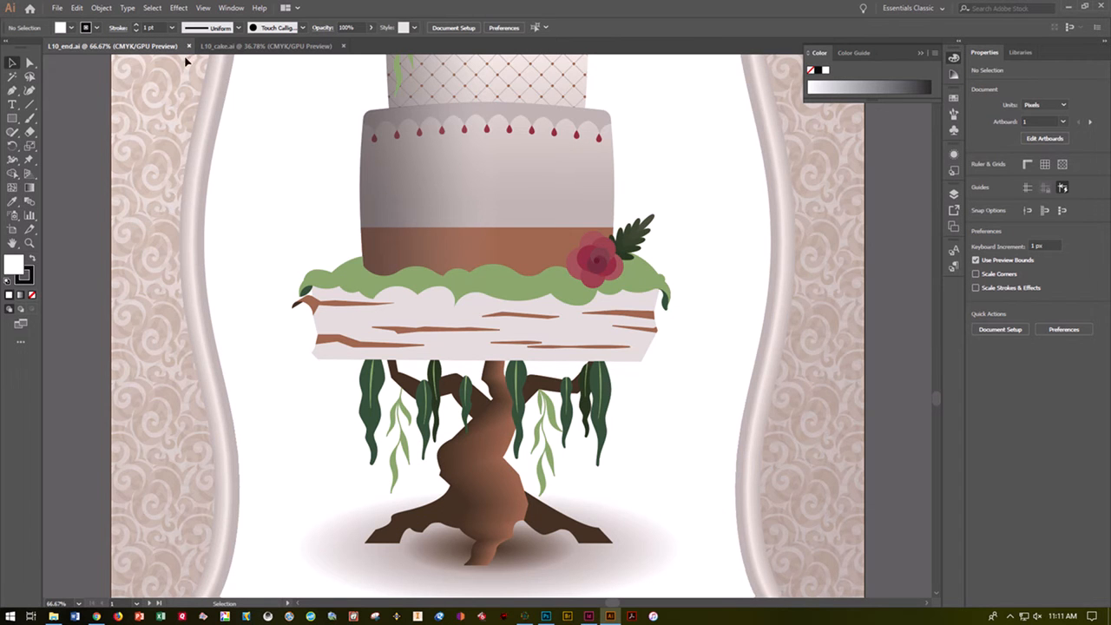
{"action": "left_click", "coordinate": [220, 45]}
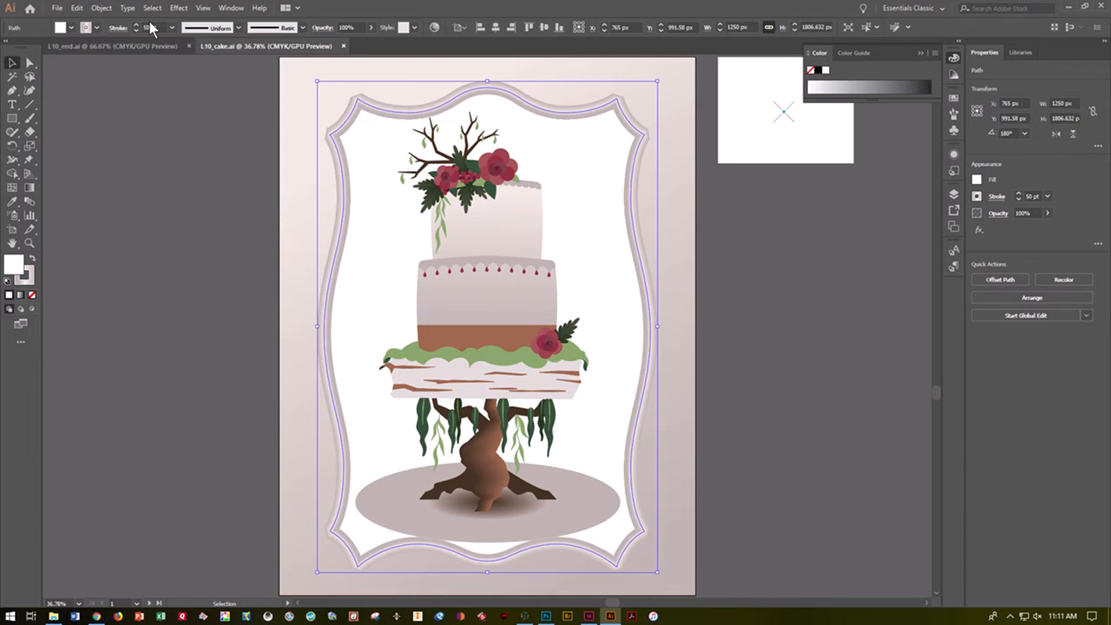
Unlock all locked artwork in L10_cake.ai and deselect everything
{"action": "left_click", "coordinate": [102, 7]}
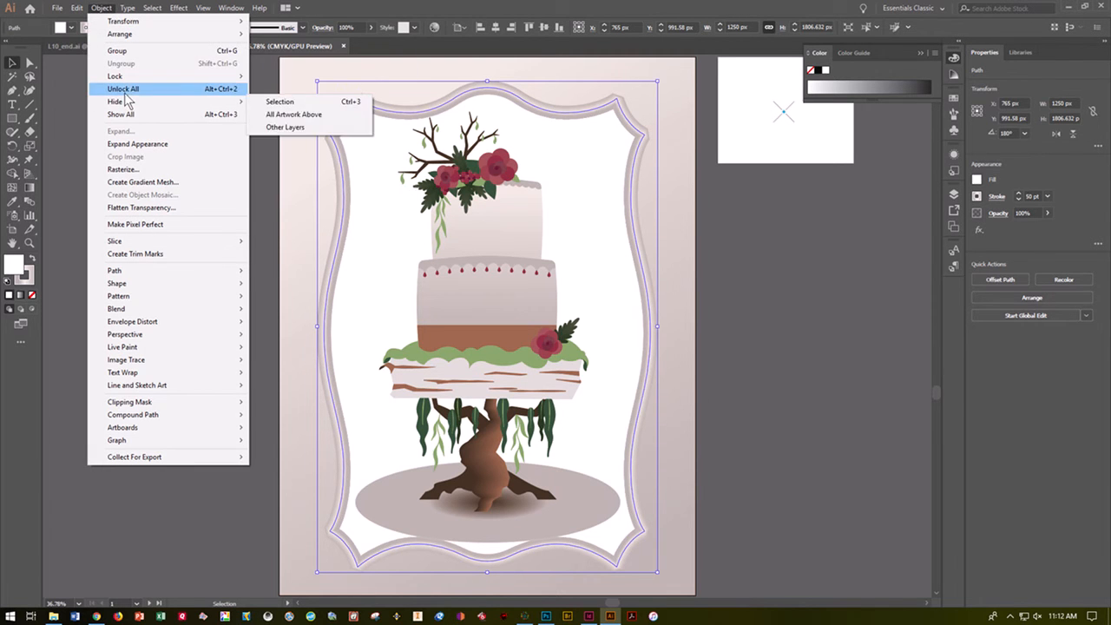
{"action": "left_click", "coordinate": [124, 89]}
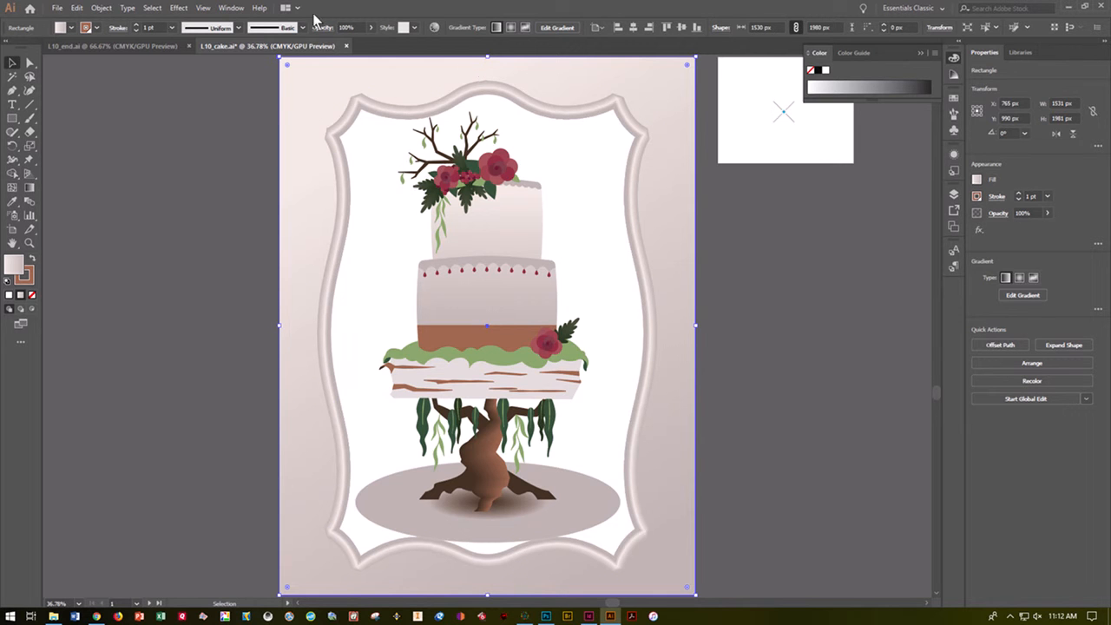
{"action": "left_click", "coordinate": [153, 9]}
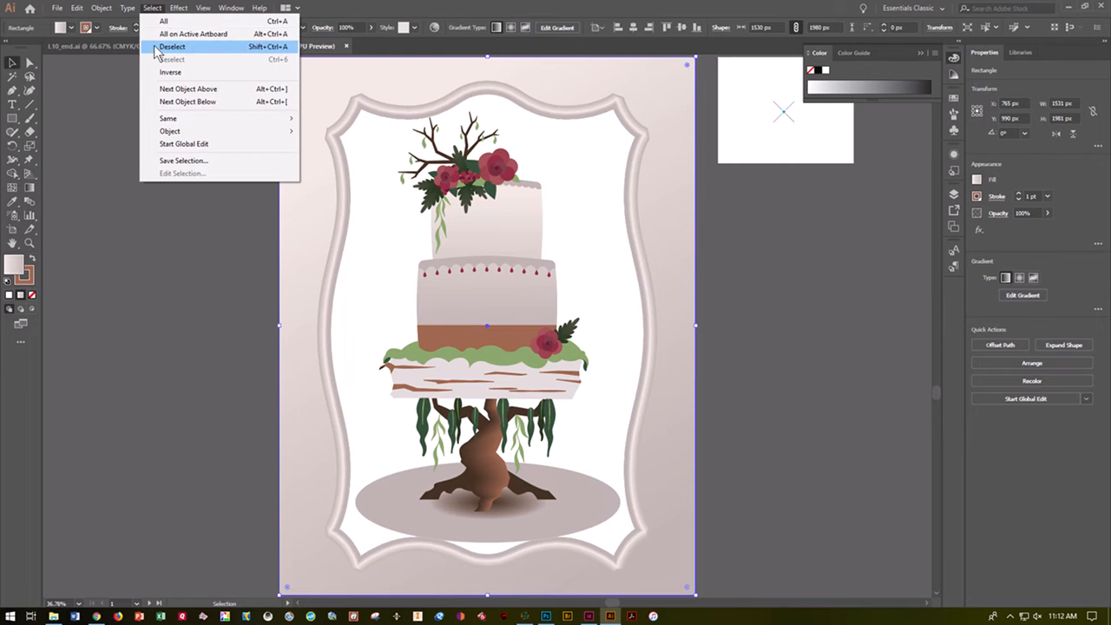
{"action": "left_click", "coordinate": [158, 46]}
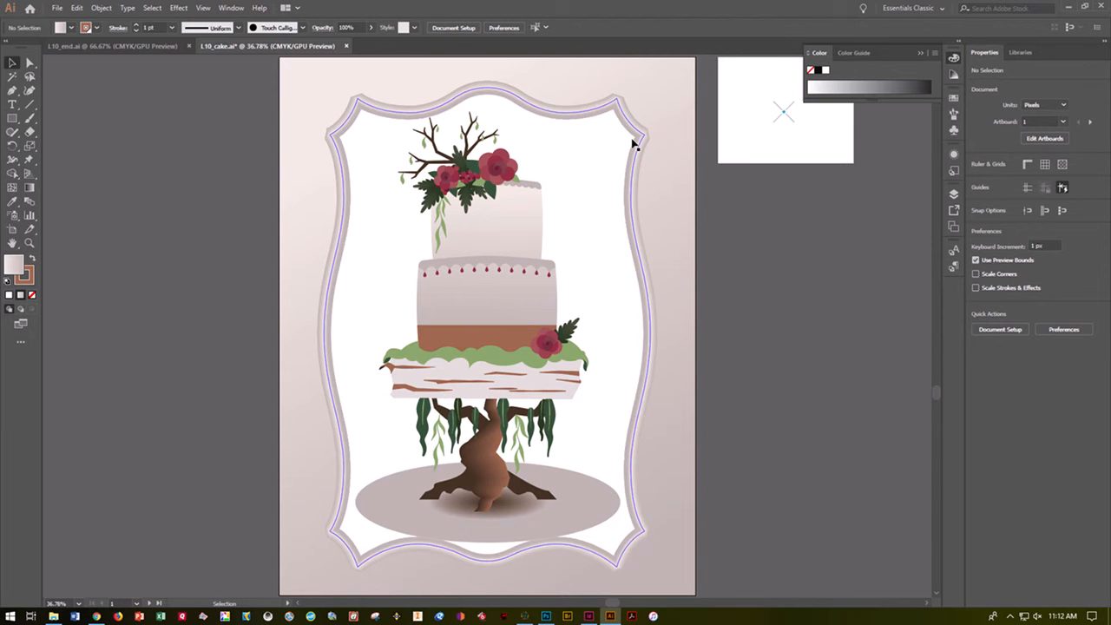
Add a second fill to the background rectangle behind the frame and apply the Pompadour pattern swatch to it
{"action": "left_click", "coordinate": [575, 75]}
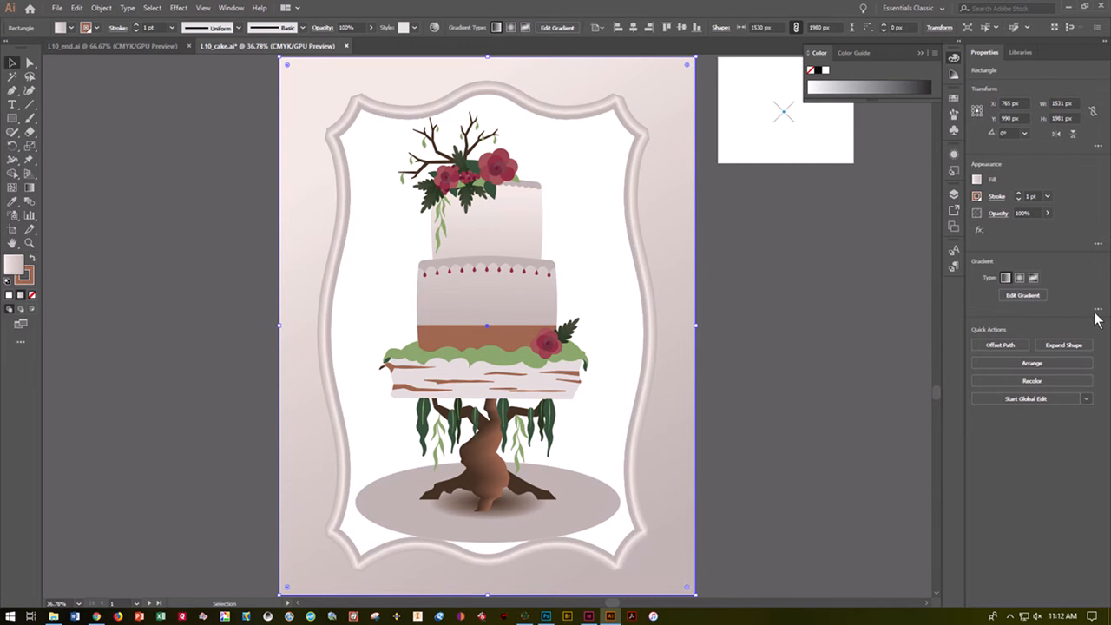
{"action": "left_click", "coordinate": [1099, 244]}
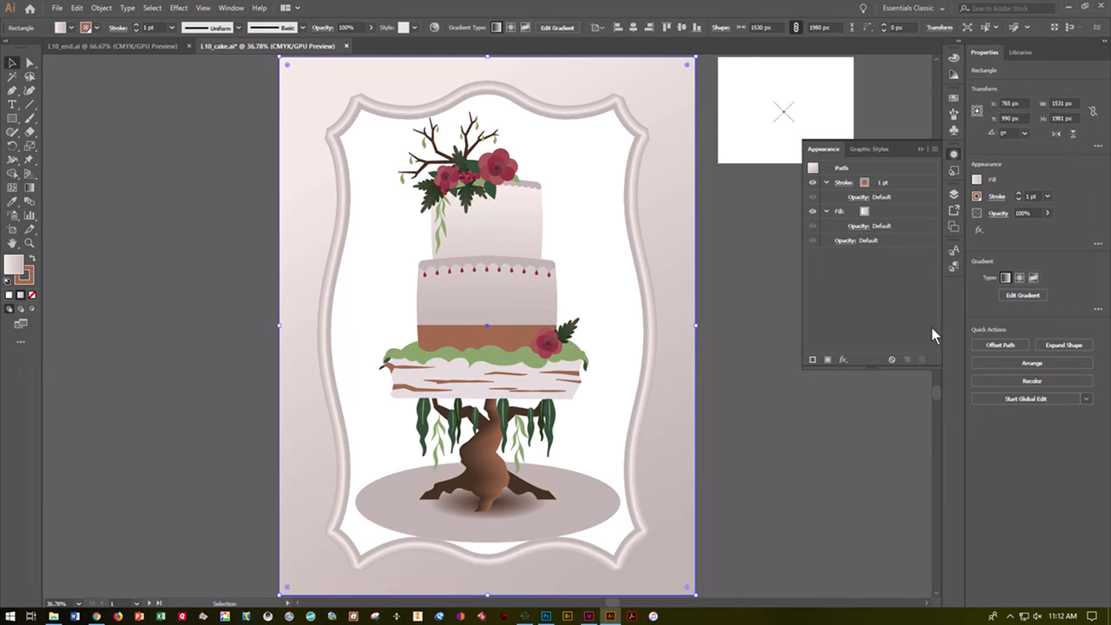
{"action": "left_click", "coordinate": [827, 360]}
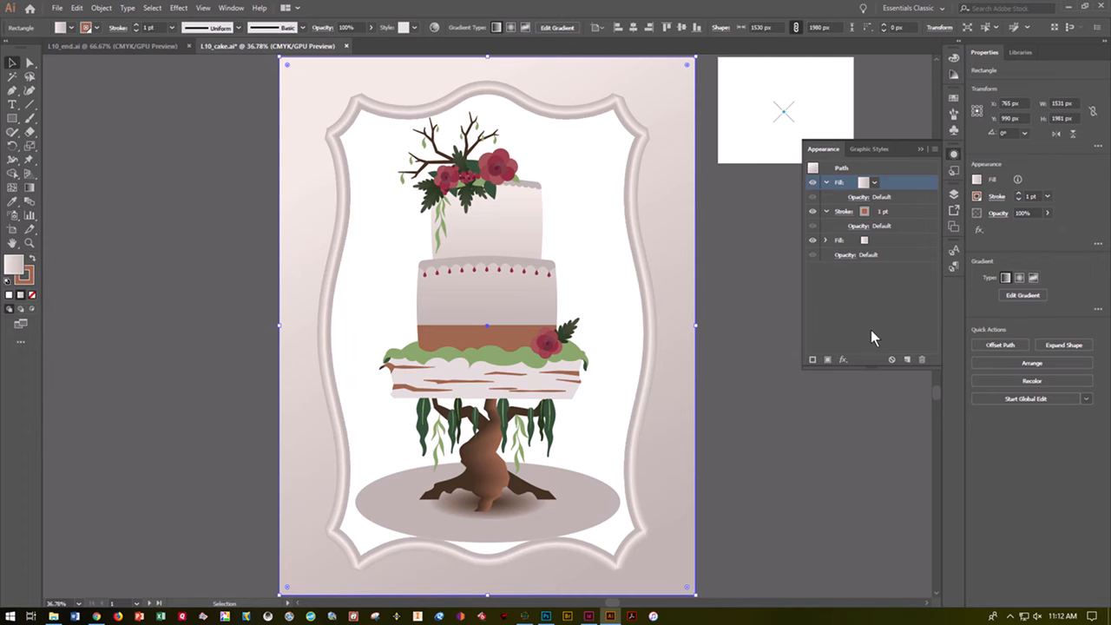
{"action": "left_click", "coordinate": [873, 183]}
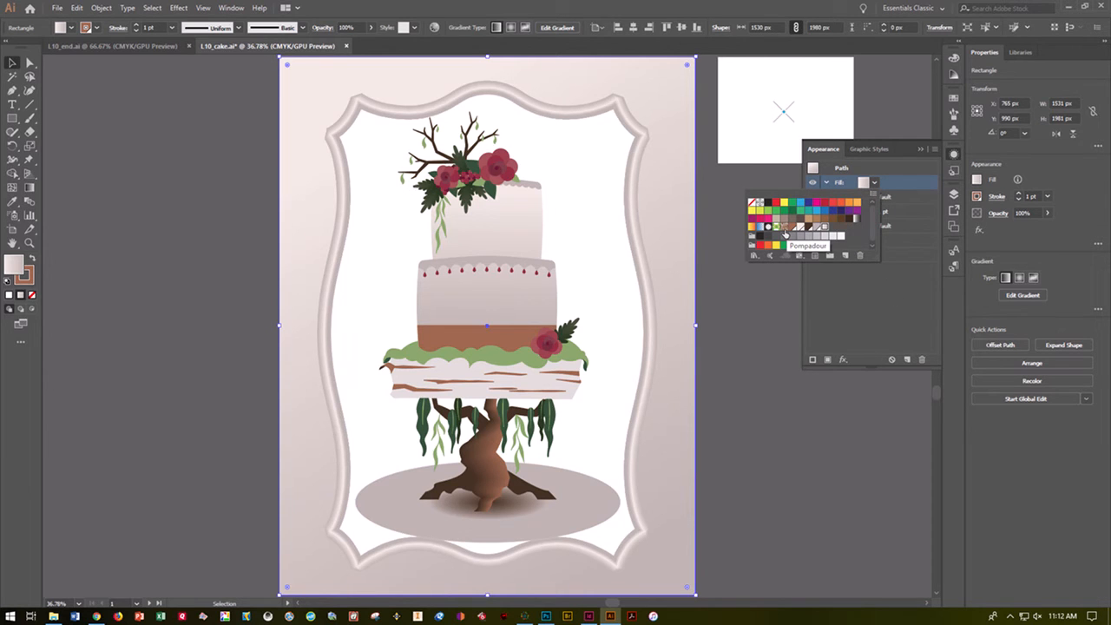
{"action": "left_click", "coordinate": [784, 231]}
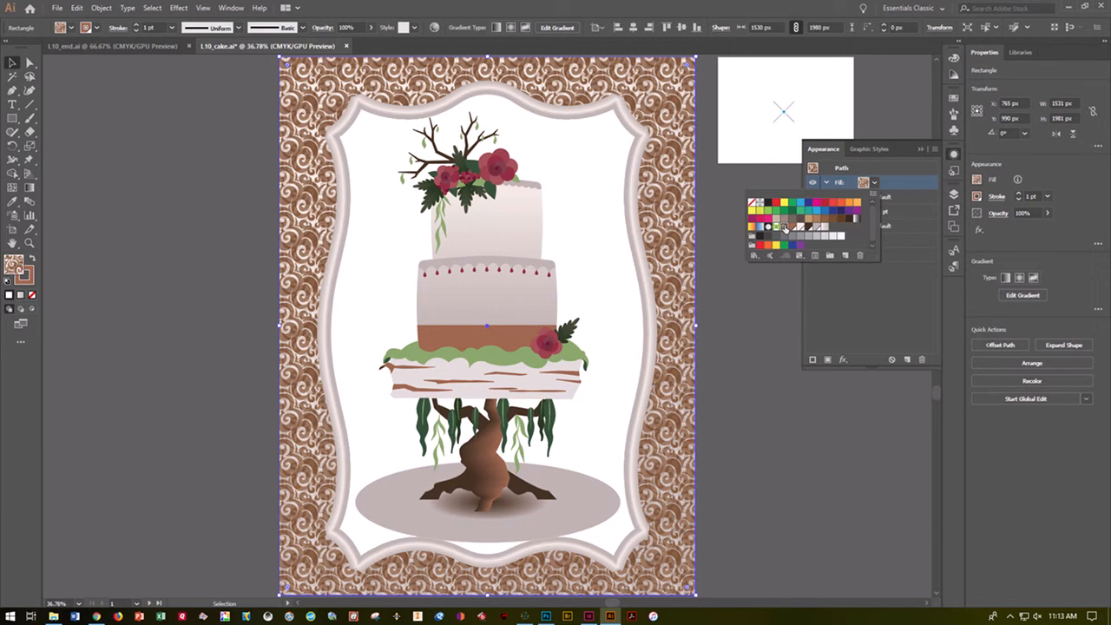
Set the opacity of the background rectangle's Pompadour pattern fill to 20% and put away the appearance and transparency settings
{"action": "left_click", "coordinate": [784, 228]}
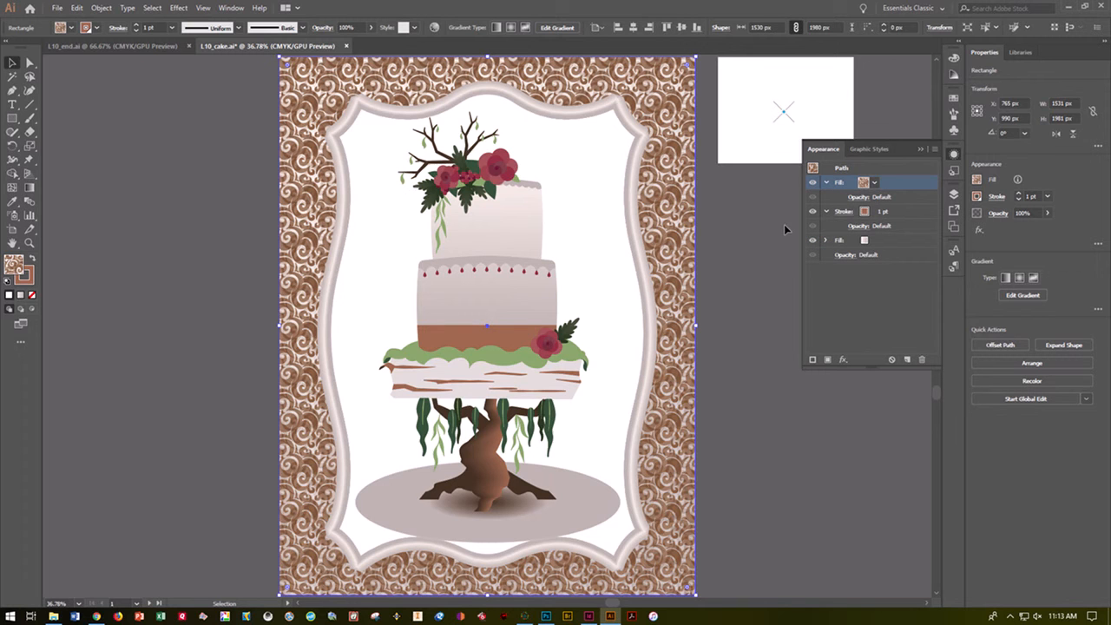
{"action": "left_click", "coordinate": [872, 198]}
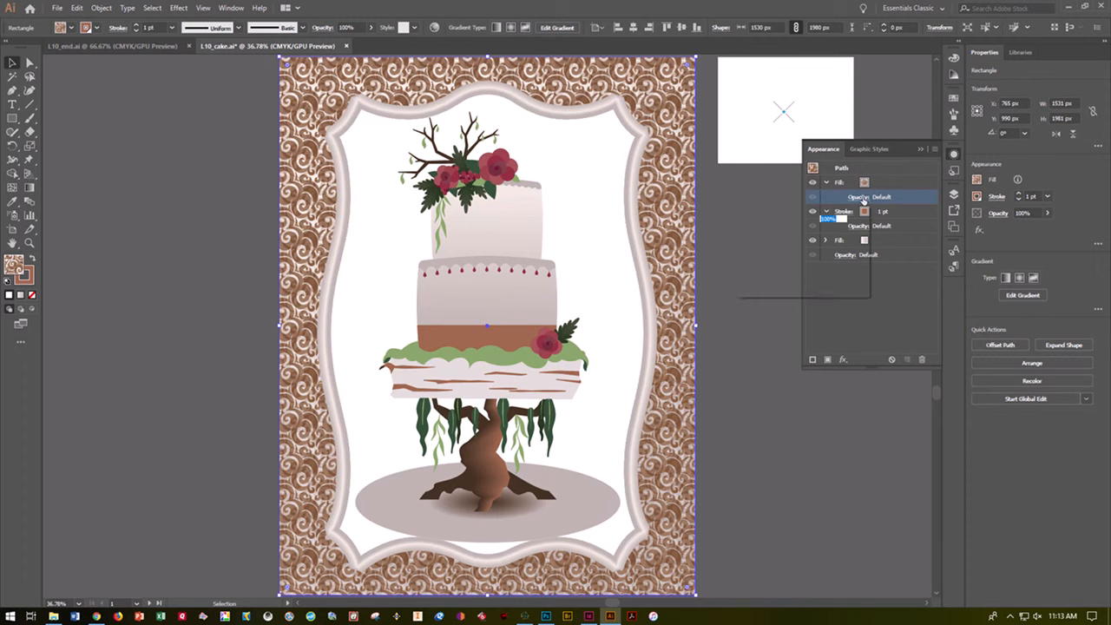
{"action": "left_click", "coordinate": [878, 200]}
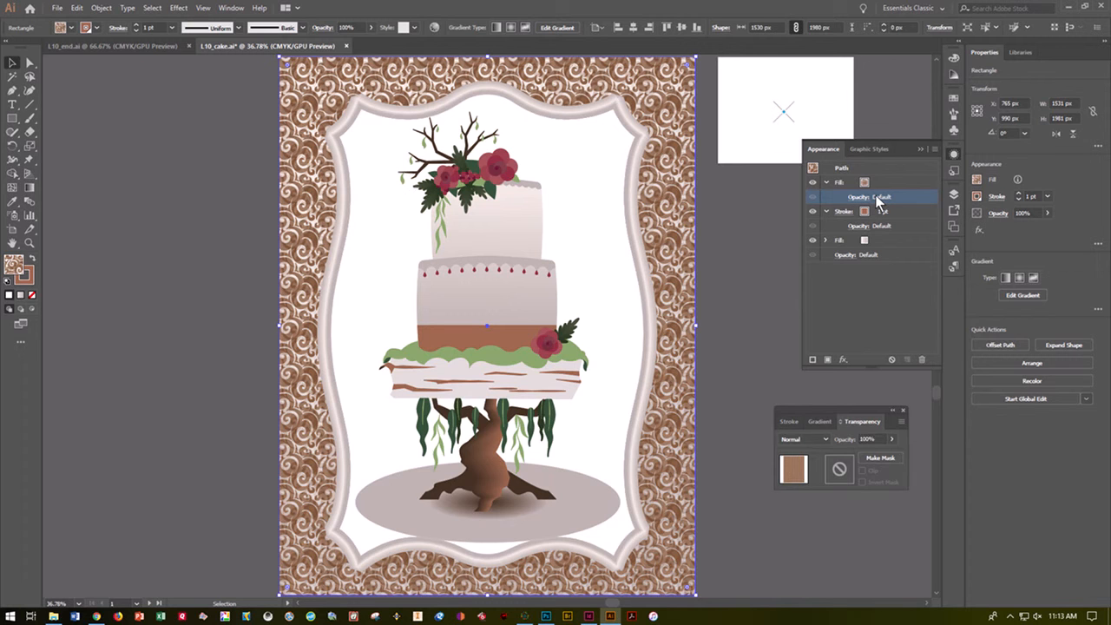
{"action": "left_click", "coordinate": [883, 437]}
{"action": "type", "text": "20"}
{"action": "key", "text": "Return"}
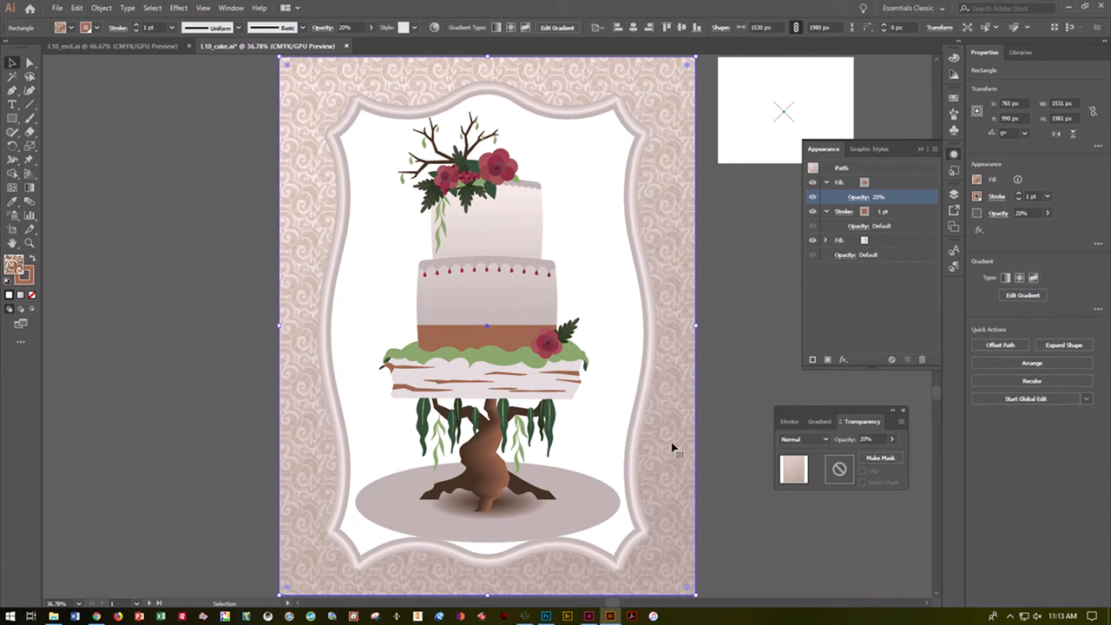
{"action": "left_click", "coordinate": [903, 410]}
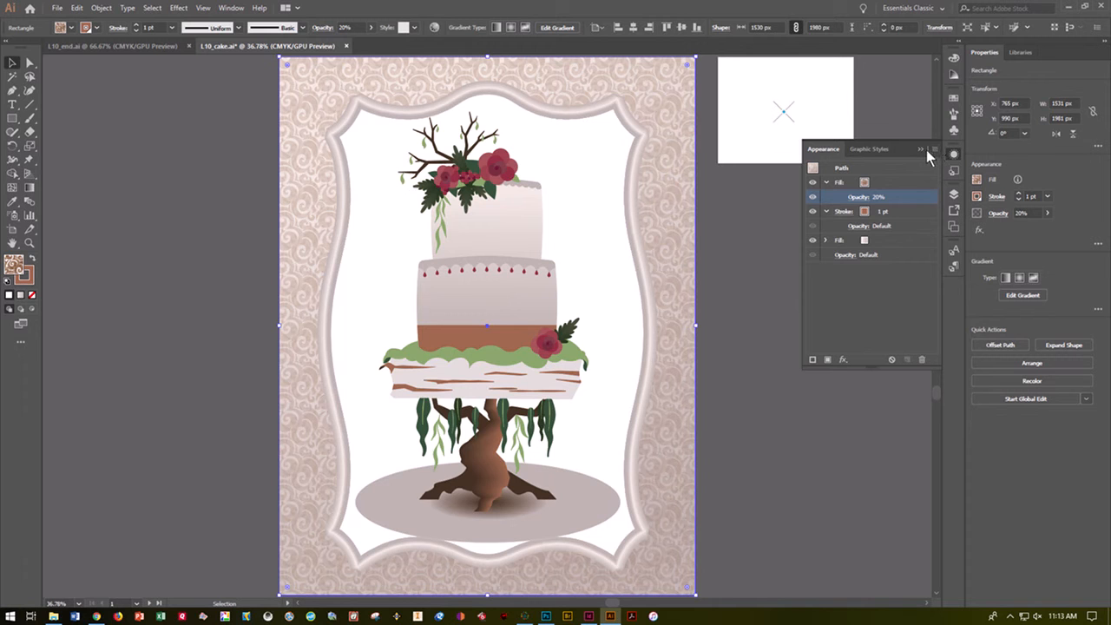
{"action": "left_click", "coordinate": [919, 149]}
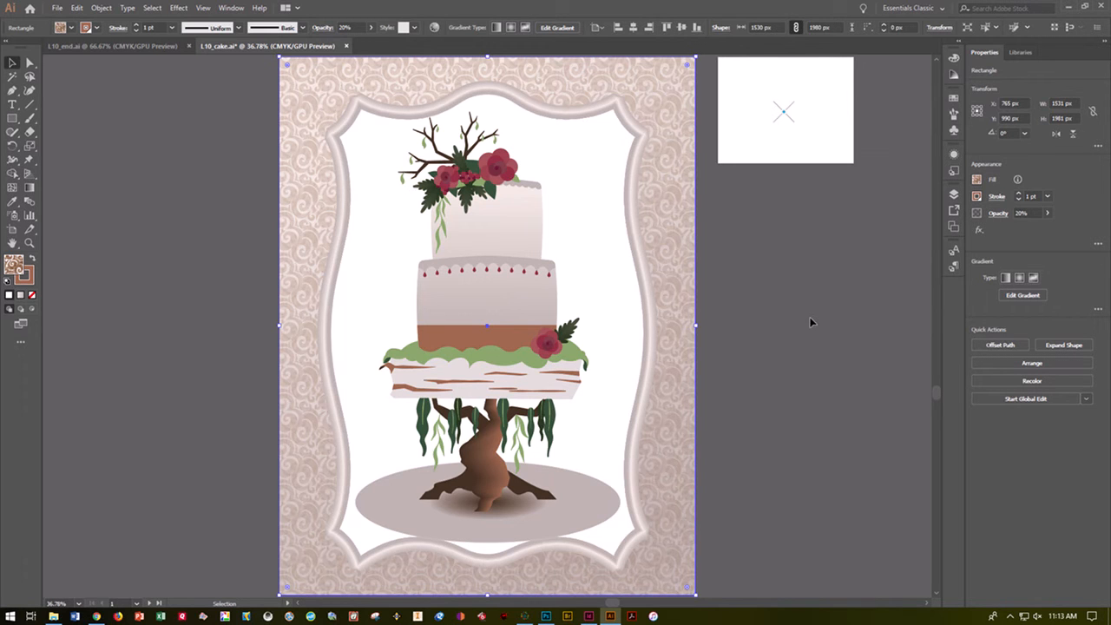
Lock the patterned background rectangle and save the document
{"action": "left_click", "coordinate": [99, 9]}
{"action": "mouse_move", "coordinate": [134, 78]}
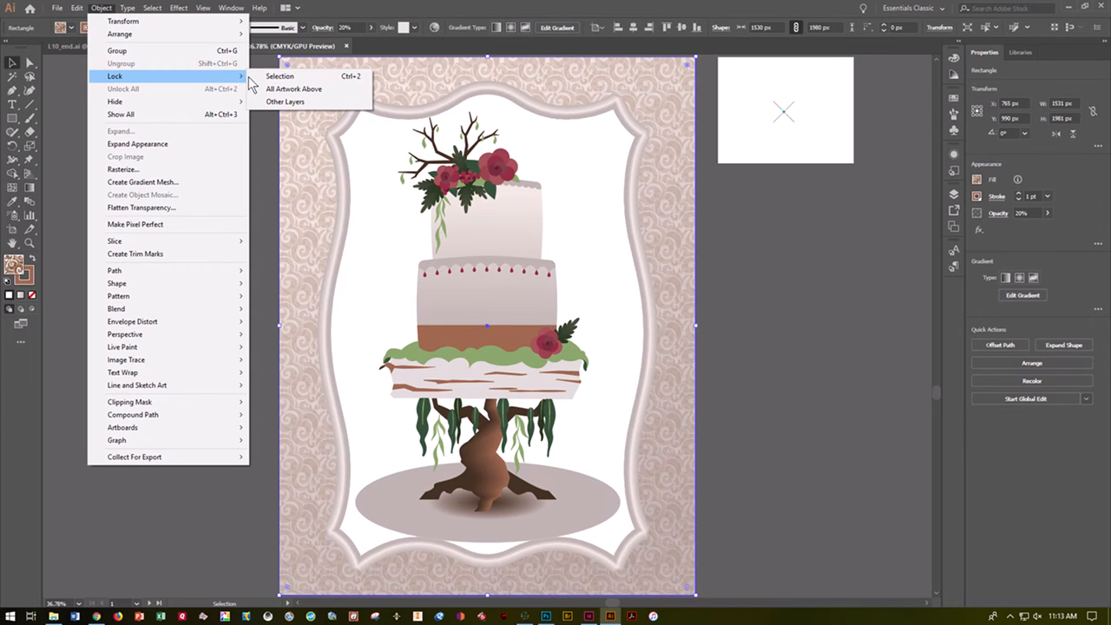
{"action": "left_click", "coordinate": [280, 76]}
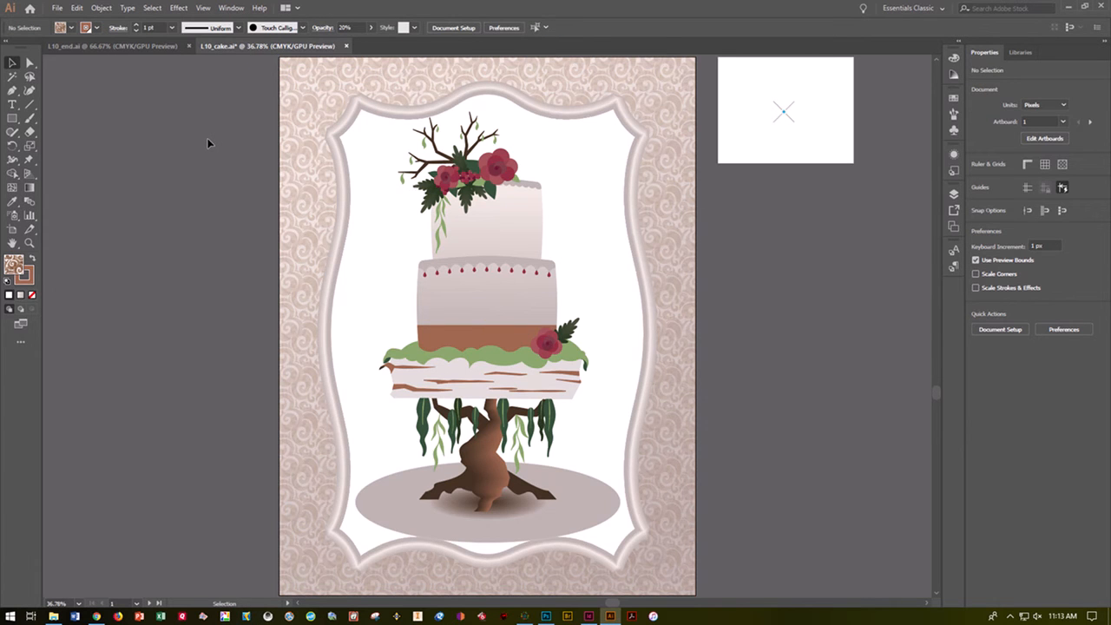
{"action": "key", "text": "a"}
{"action": "key", "text": "v"}
Examine the lattice pattern on the top cake tier in L10_end.ai and return to L10_cake.ai
{"action": "left_click", "coordinate": [134, 47]}
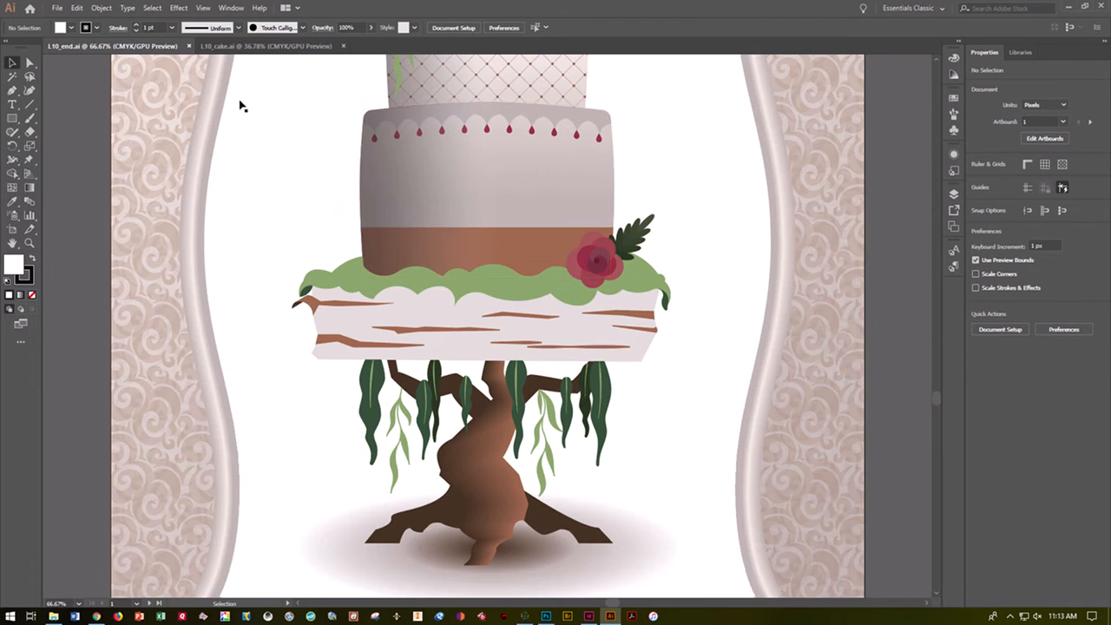
{"action": "scroll", "coordinate": [594, 220], "scroll_direction": "up", "scroll_amount": 3}
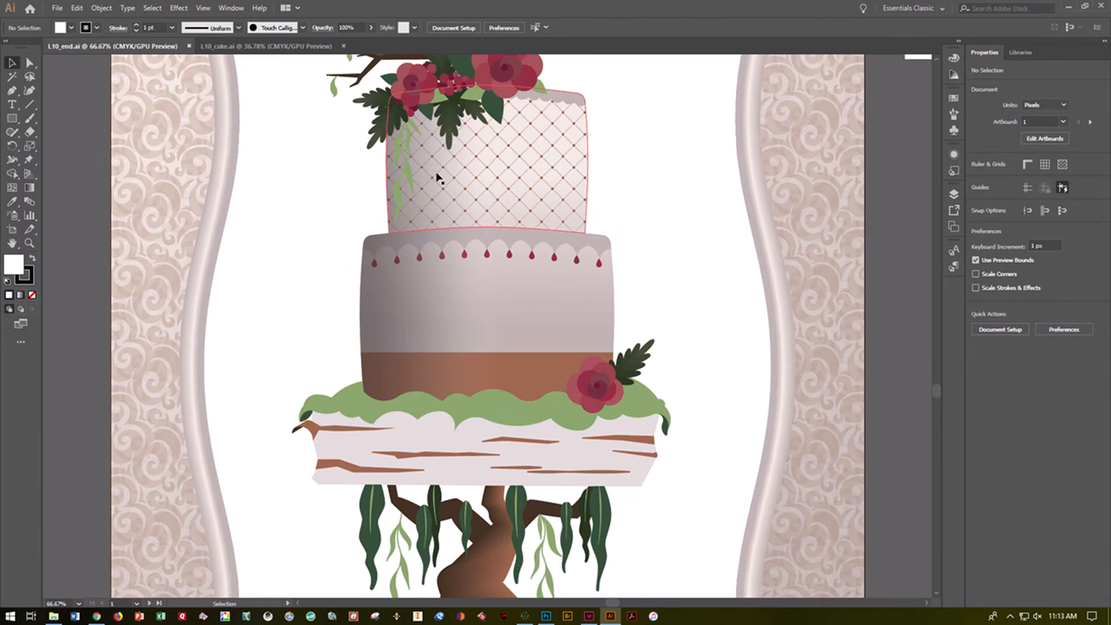
{"action": "left_click", "coordinate": [264, 46]}
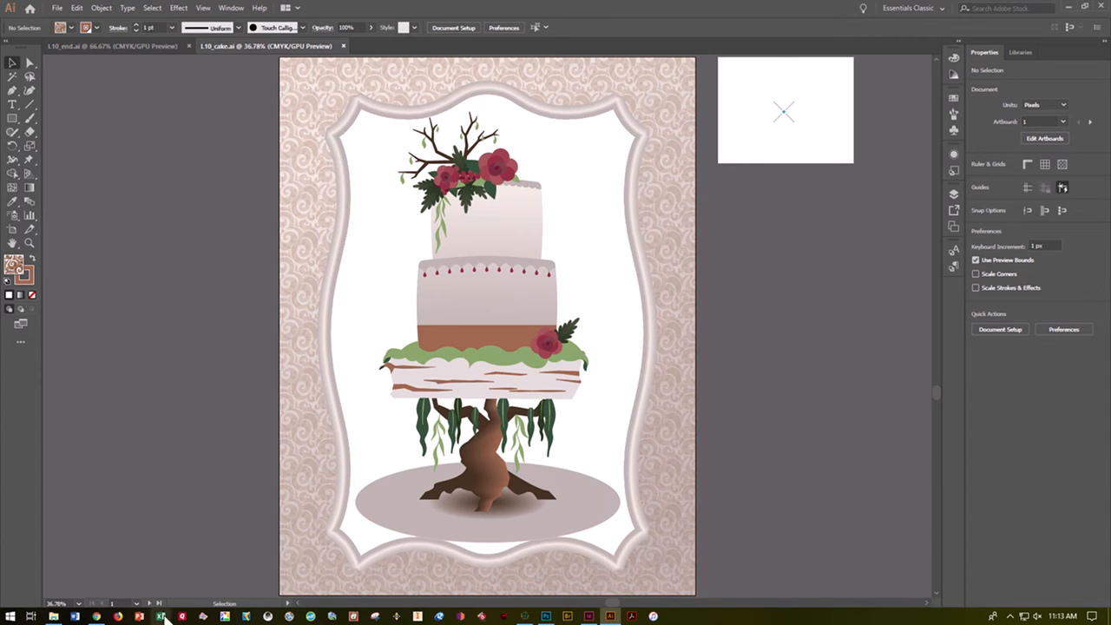
Make a new pattern from all the artwork on the small second artboard, the crossed lines with a blue dot
{"action": "left_click", "coordinate": [745, 162]}
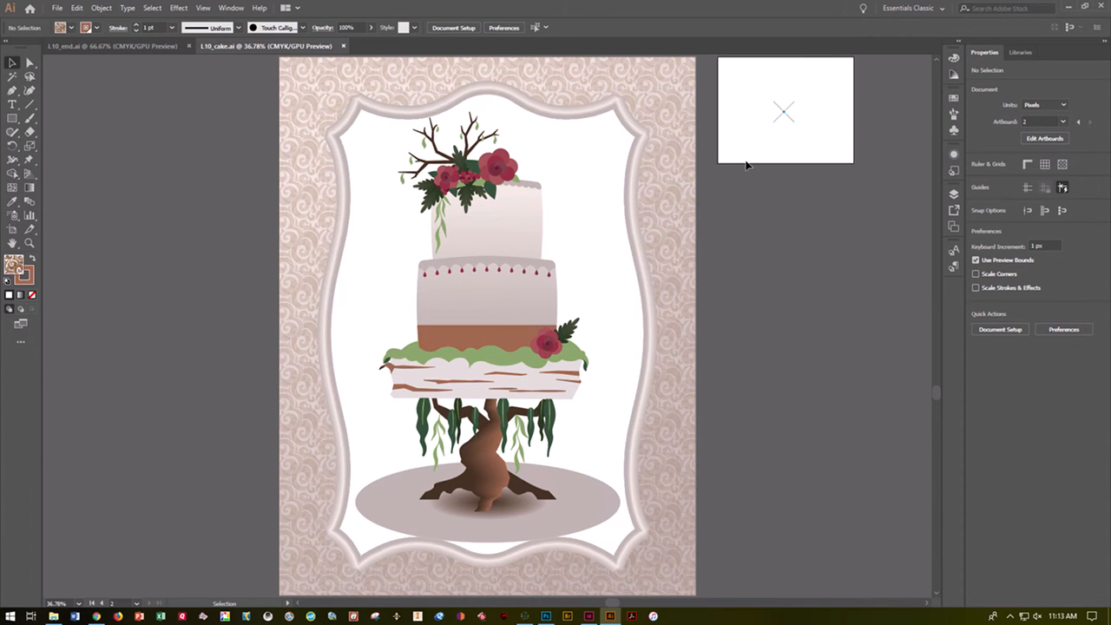
{"action": "left_click", "coordinate": [203, 9]}
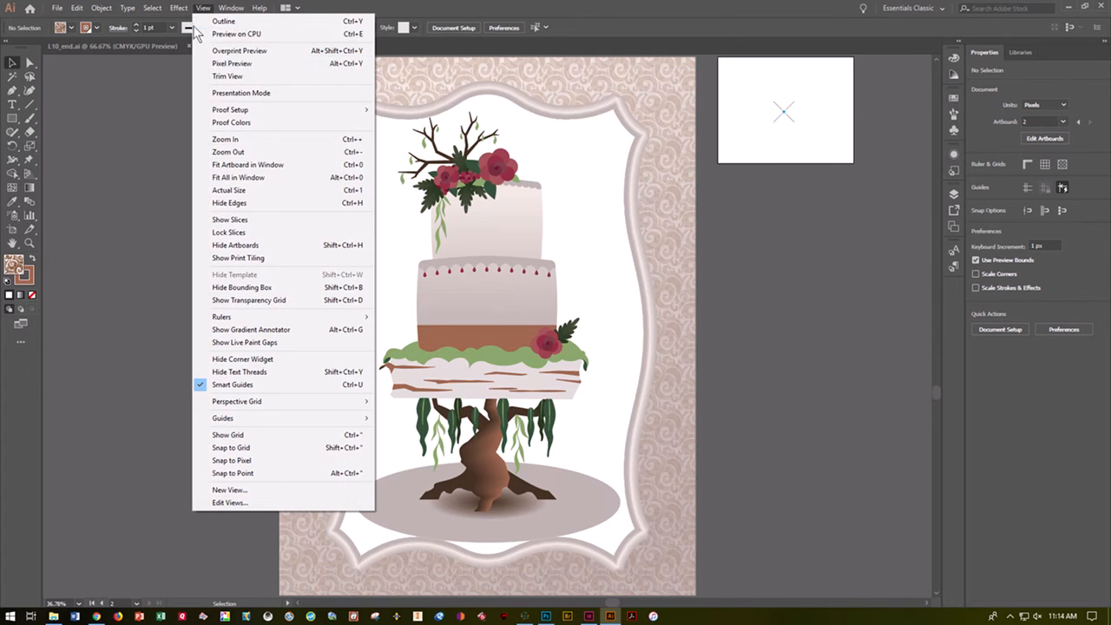
{"action": "left_click", "coordinate": [234, 164]}
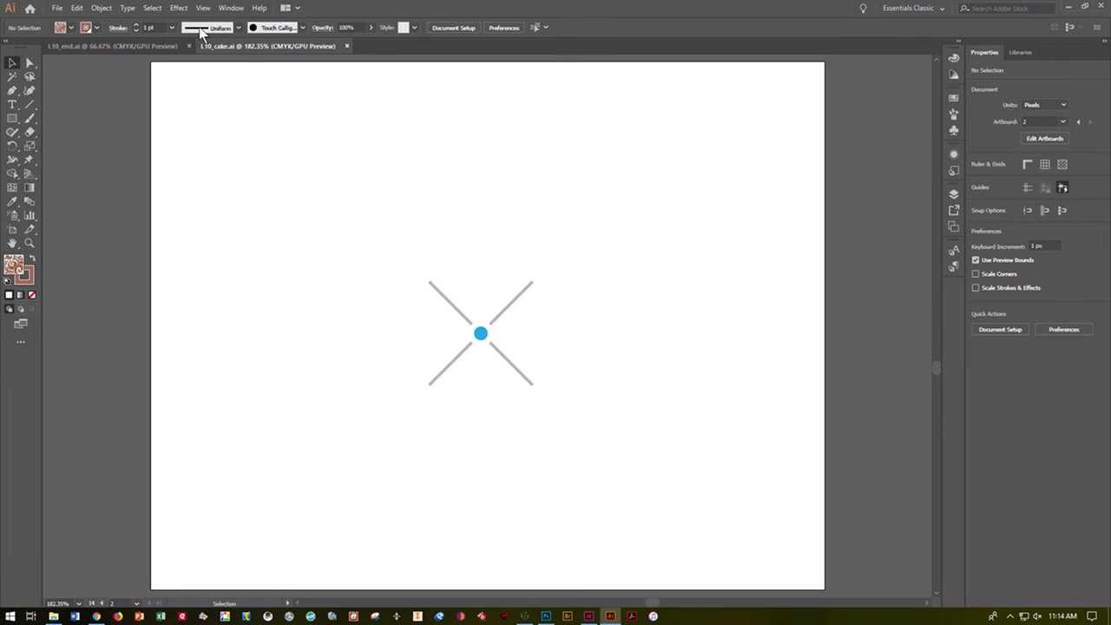
{"action": "left_click", "coordinate": [151, 9]}
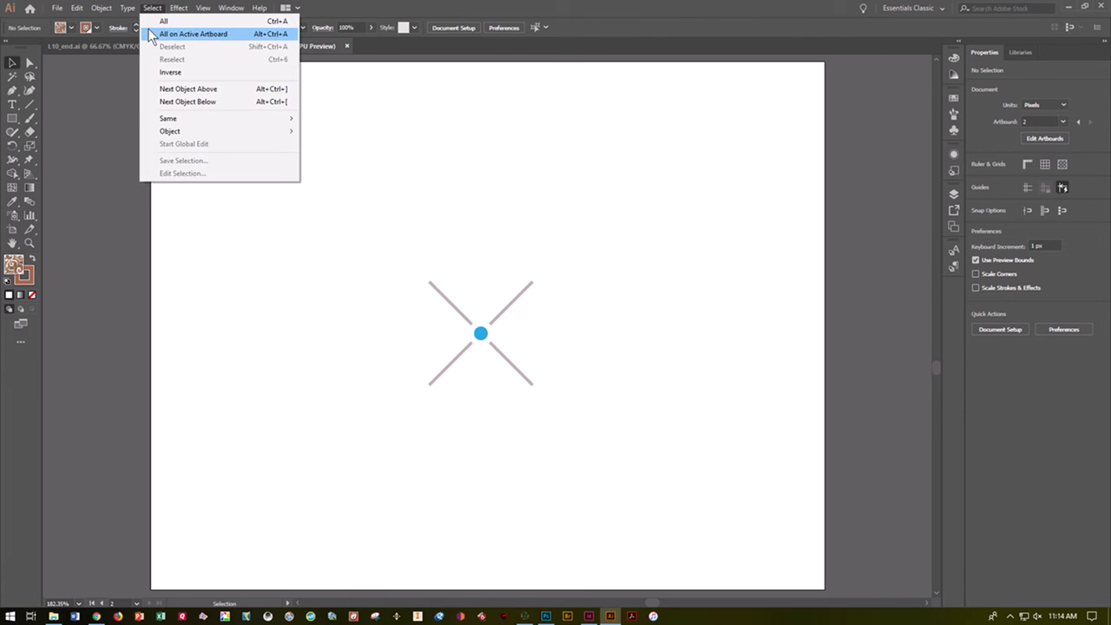
{"action": "left_click", "coordinate": [156, 34]}
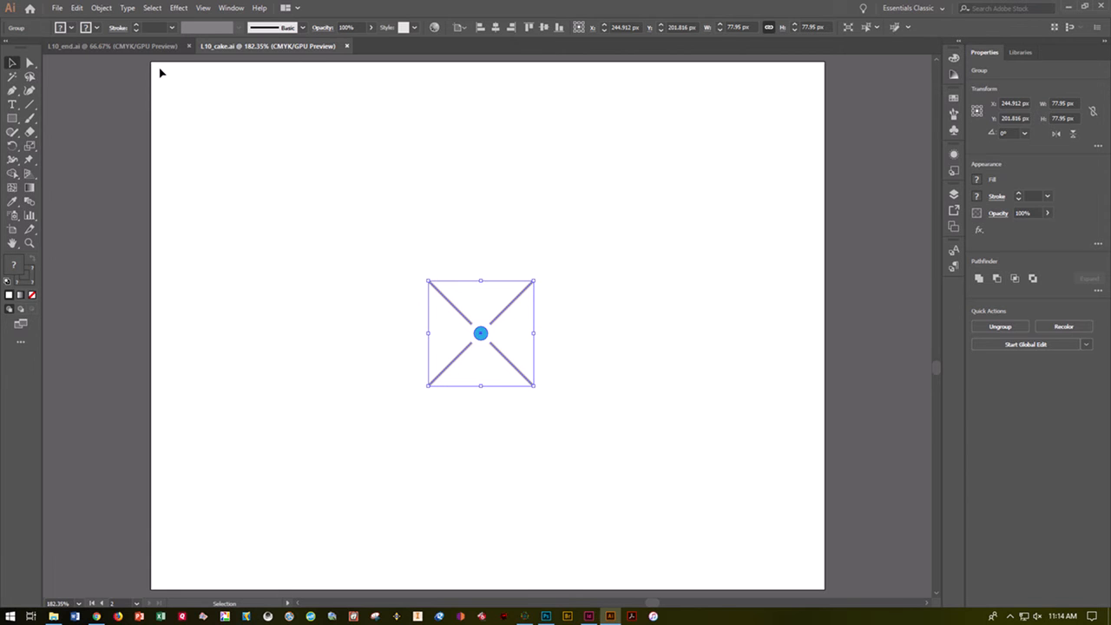
{"action": "left_click", "coordinate": [98, 8]}
{"action": "mouse_move", "coordinate": [139, 295]}
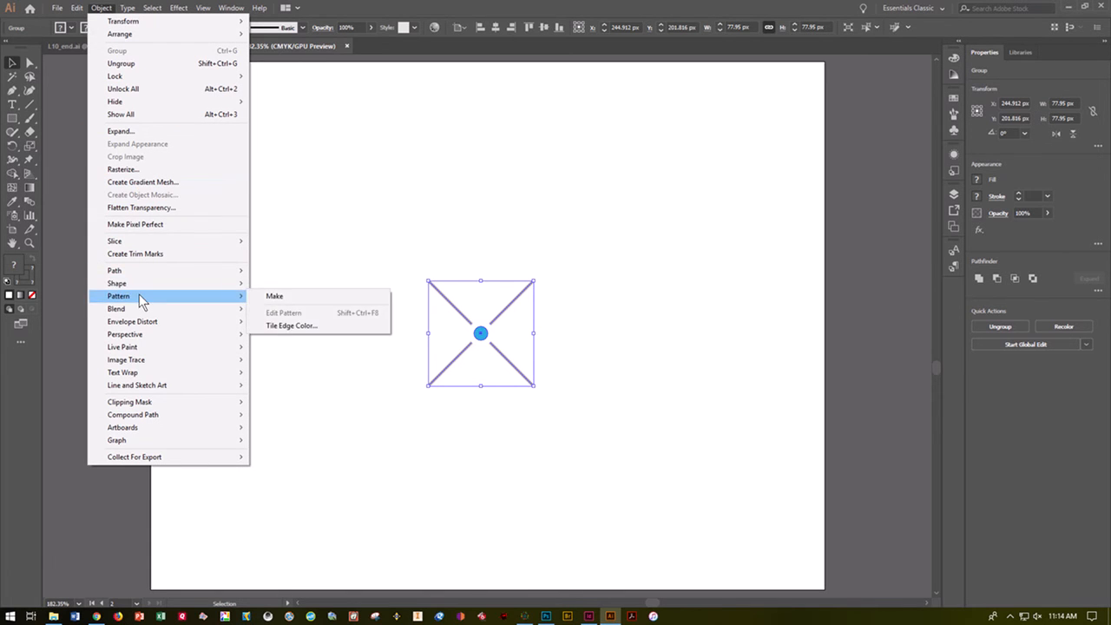
{"action": "left_click", "coordinate": [269, 295]}
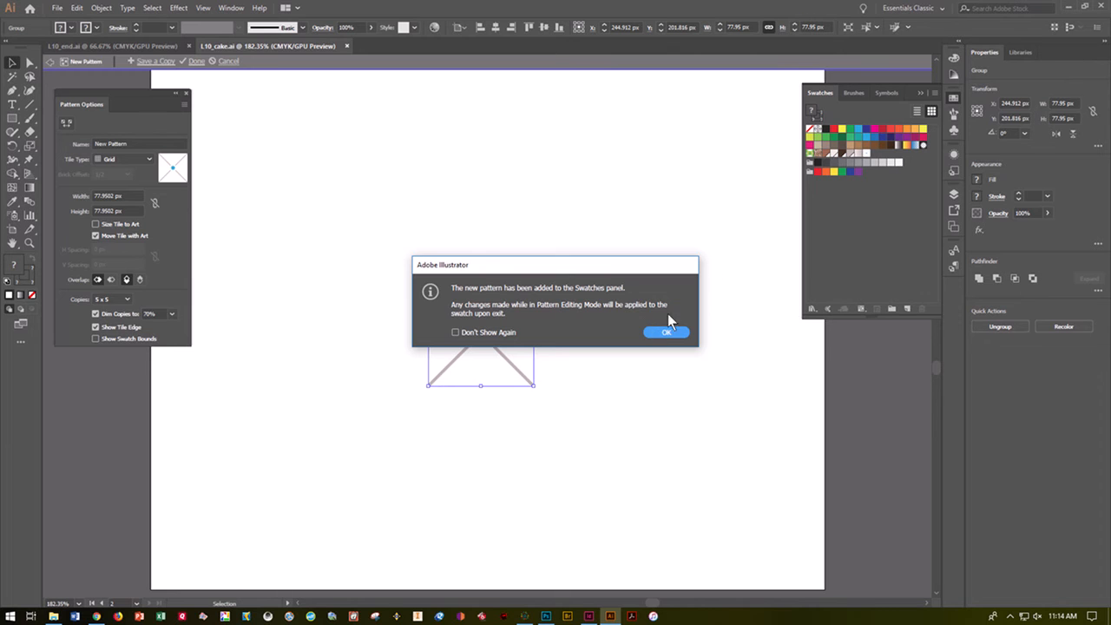
{"action": "left_click", "coordinate": [661, 332]}
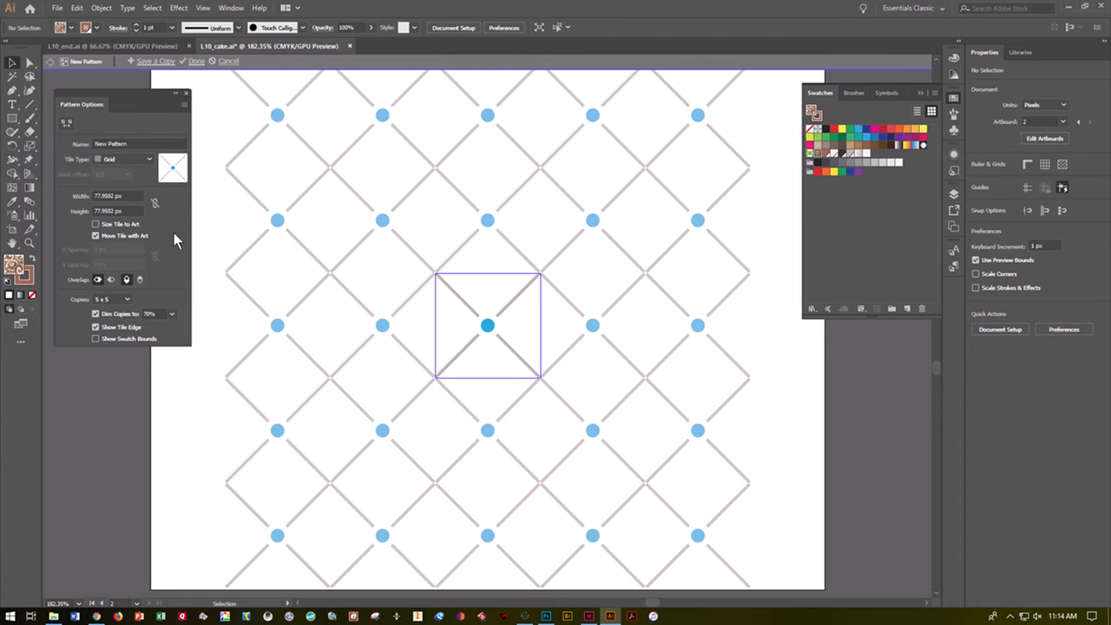
Name the new pattern Cake Top
{"action": "left_click", "coordinate": [132, 143]}
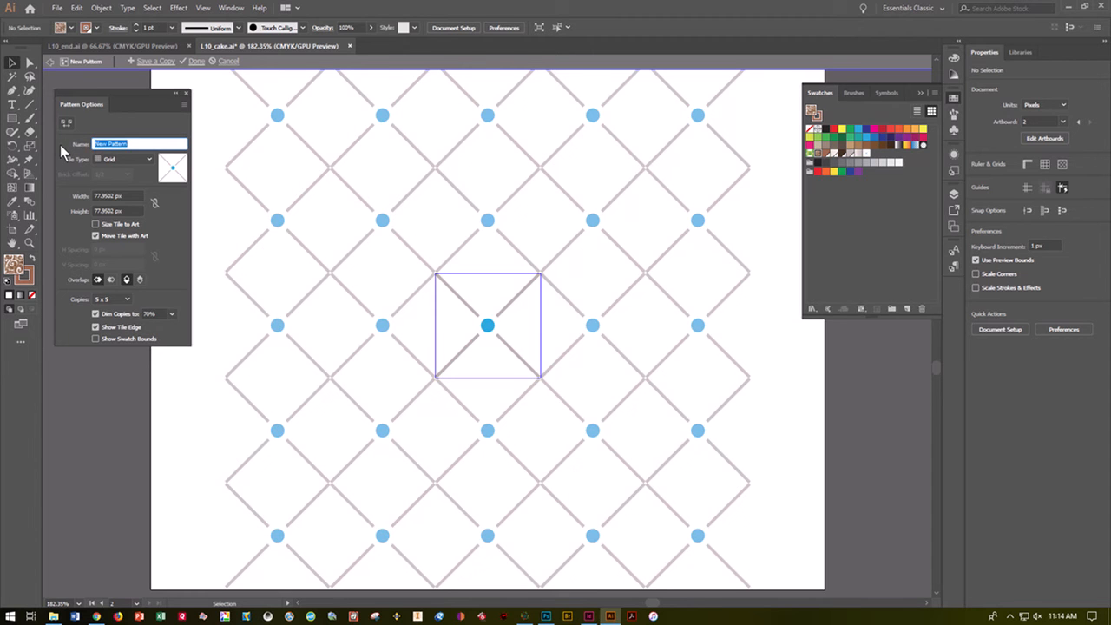
{"action": "type", "text": "Cake Topp"}
{"action": "key", "text": "BackSpace"}
{"action": "key", "text": "BackSpace"}
{"action": "key", "text": "BackSpace"}
{"action": "type", "text": "Top"}
Try the Brick by Row, Brick by Column and Hex by Column tile types on the pattern and restore Grid
{"action": "left_click", "coordinate": [149, 160]}
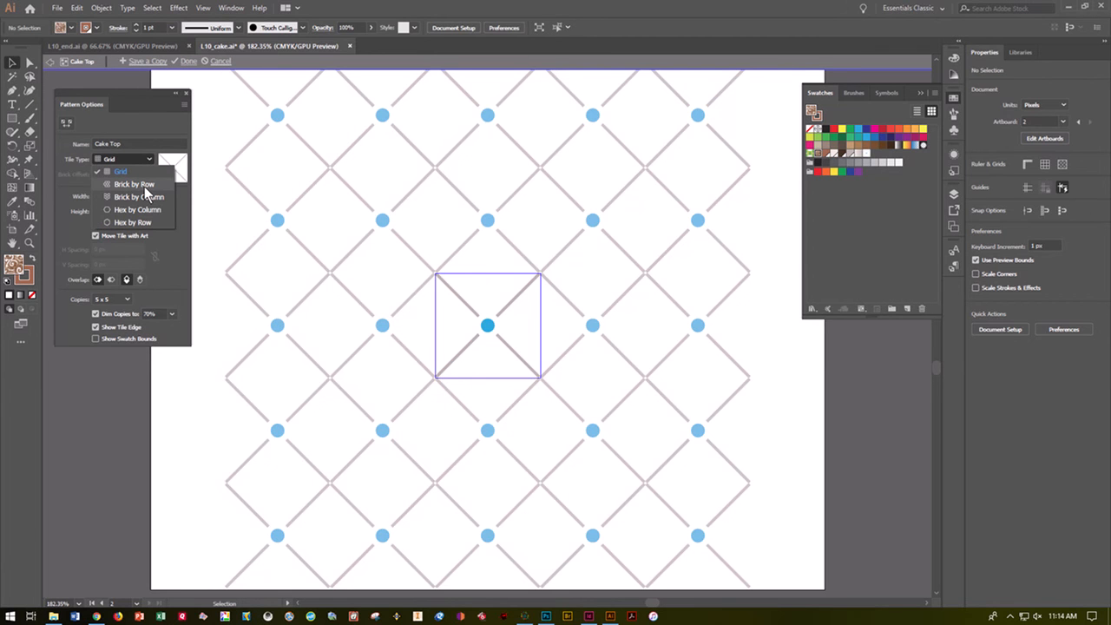
{"action": "left_click", "coordinate": [144, 186]}
{"action": "left_click", "coordinate": [149, 160]}
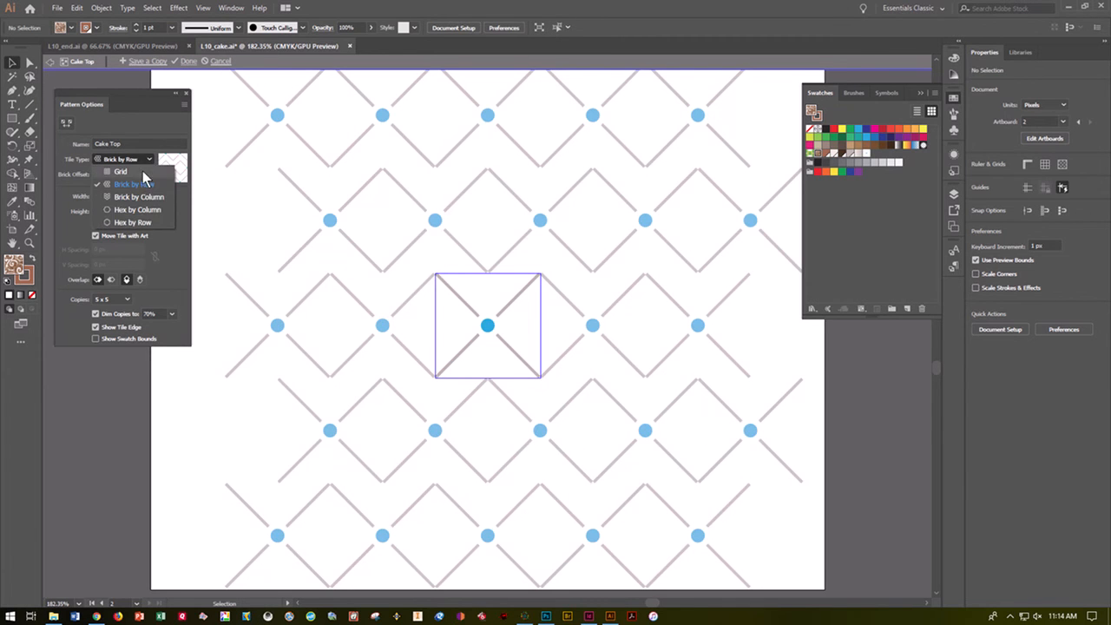
{"action": "left_click", "coordinate": [139, 196]}
{"action": "left_click", "coordinate": [147, 160]}
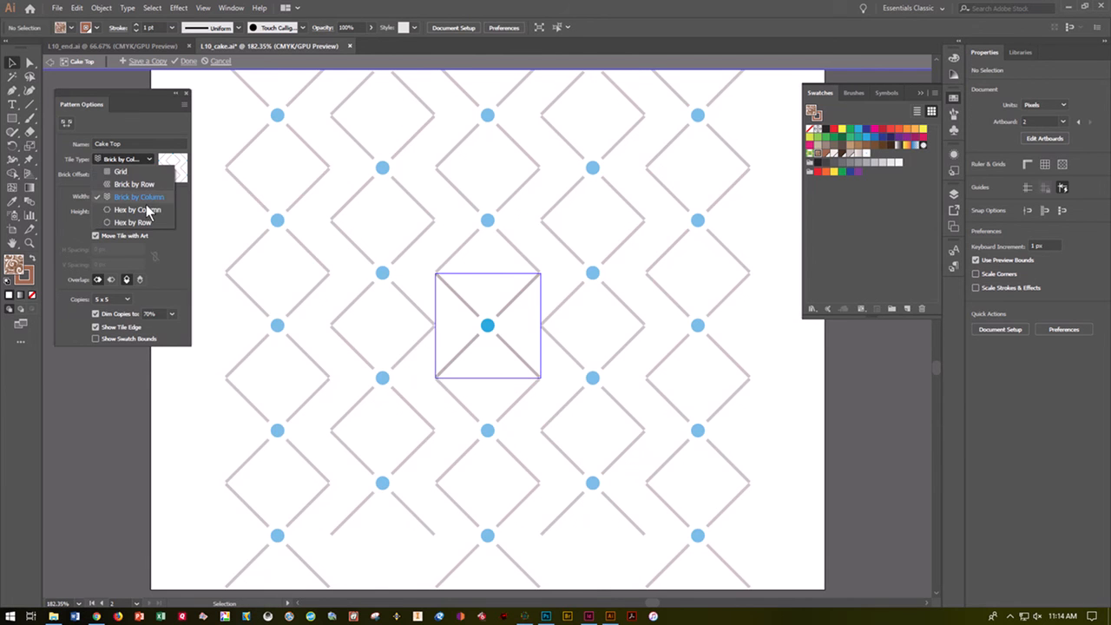
{"action": "left_click", "coordinate": [144, 210]}
{"action": "left_click", "coordinate": [148, 160]}
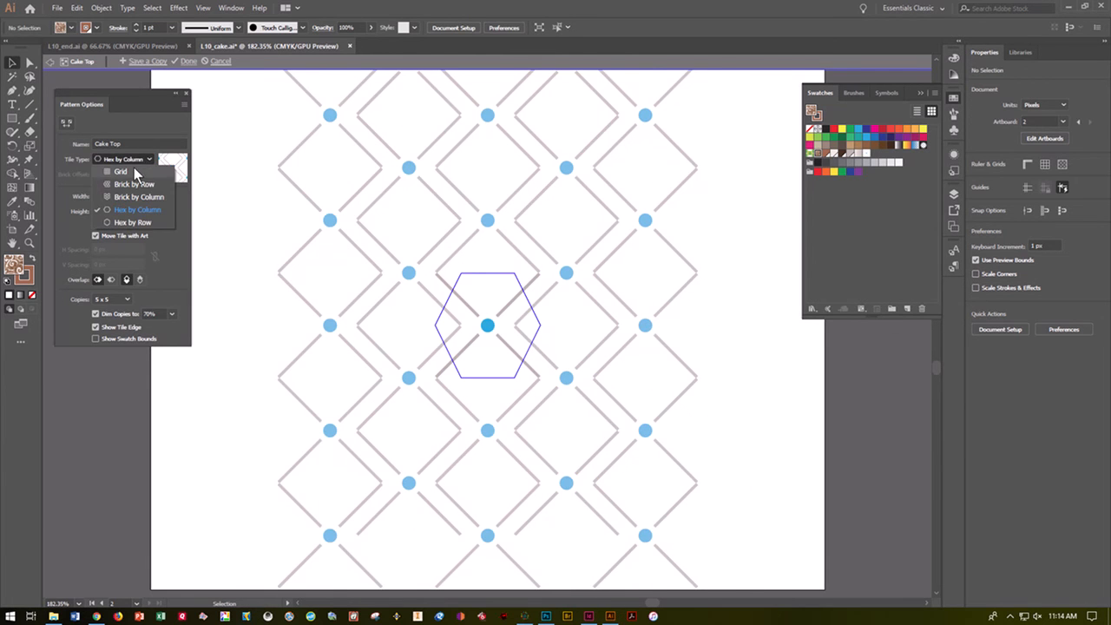
{"action": "left_click", "coordinate": [135, 173]}
{"action": "left_click", "coordinate": [131, 160]}
{"action": "left_click", "coordinate": [127, 174]}
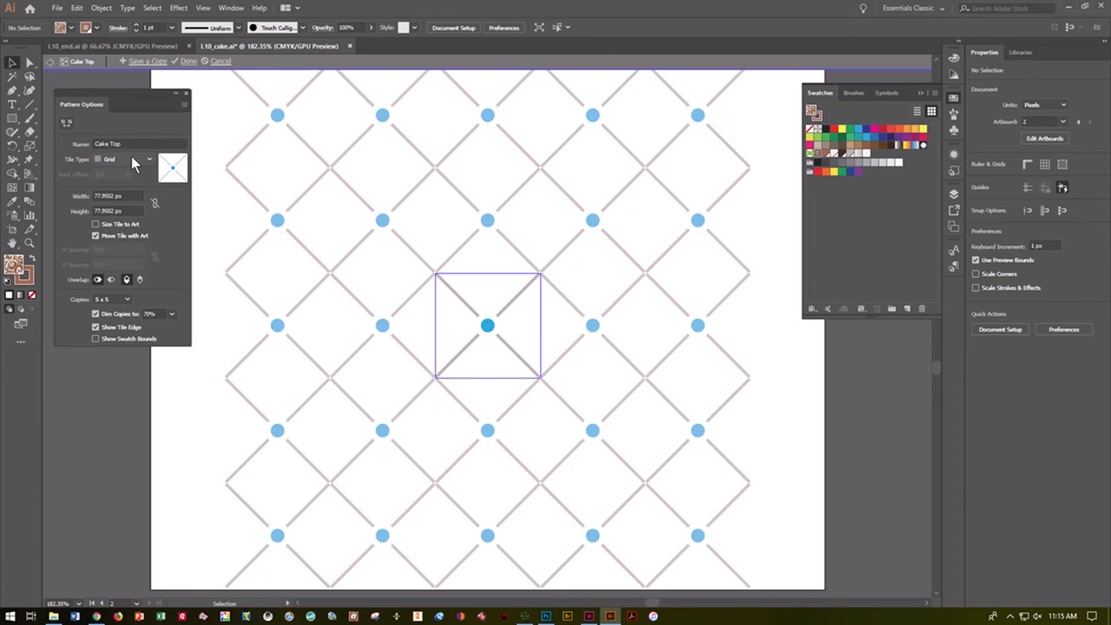
Compare the pattern preview at 1 x 1 and 5 x 5 copies, and leave the copies at 1 x 1
{"action": "left_click", "coordinate": [125, 298]}
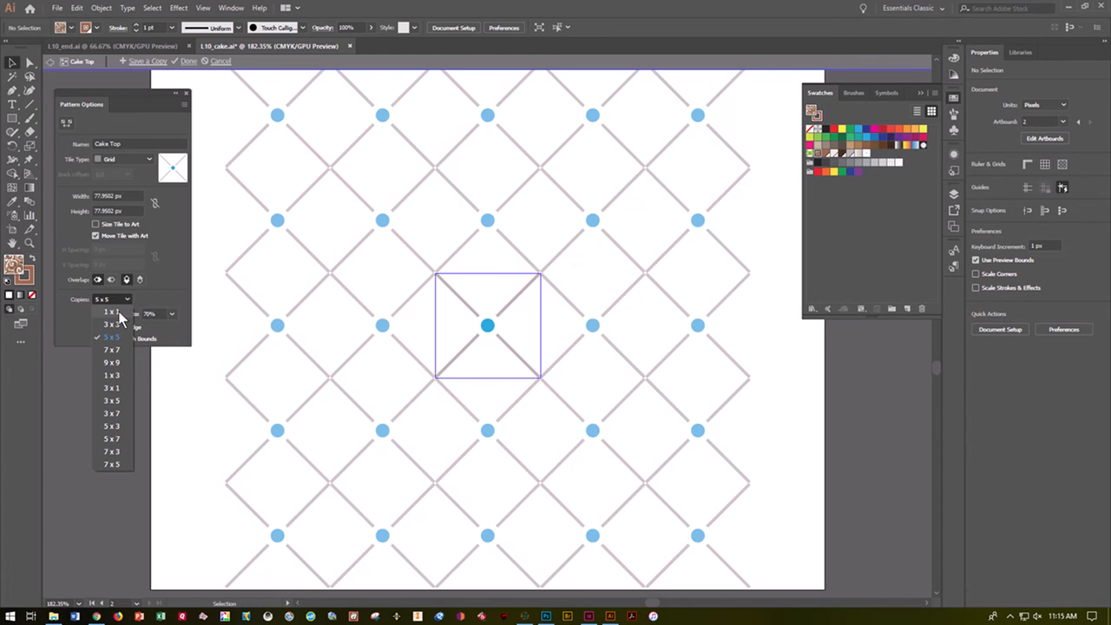
{"action": "left_click", "coordinate": [111, 312]}
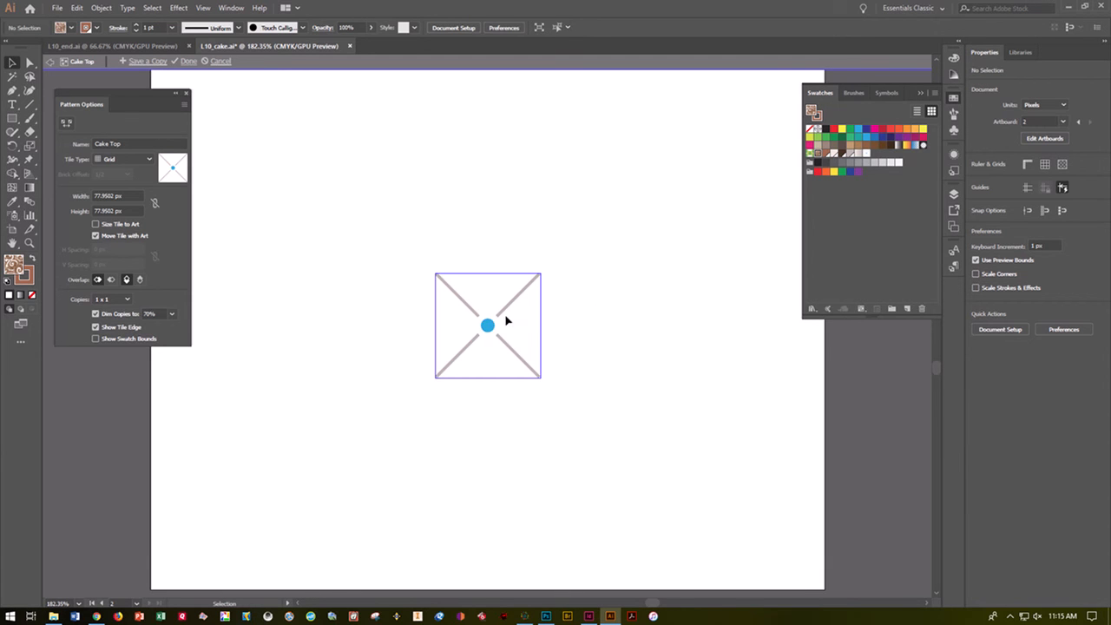
{"action": "left_click", "coordinate": [102, 298]}
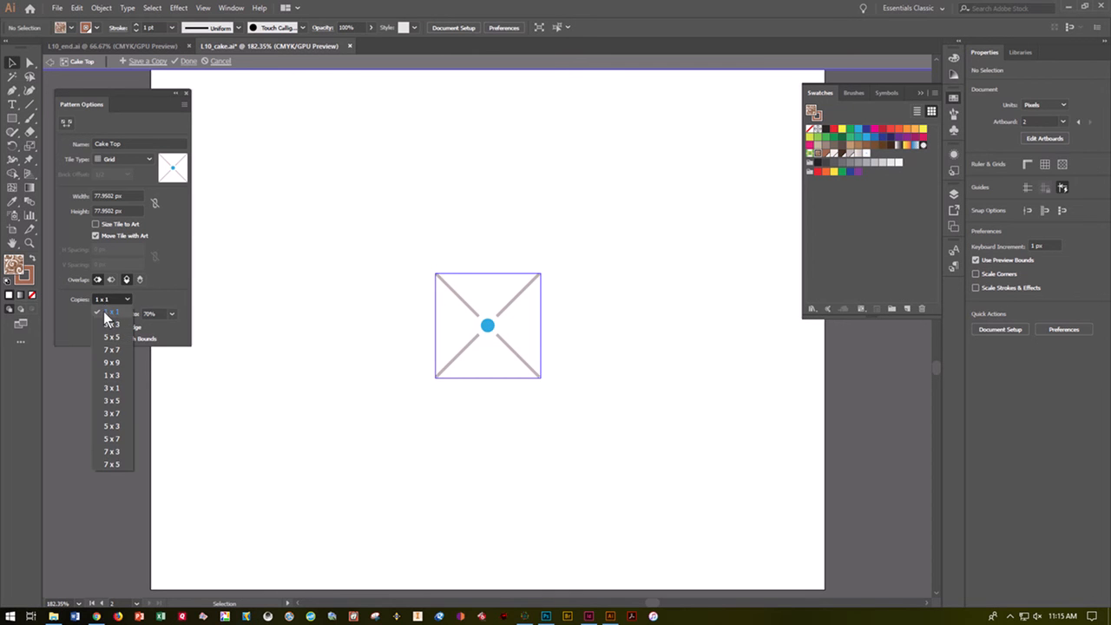
{"action": "left_click", "coordinate": [104, 335]}
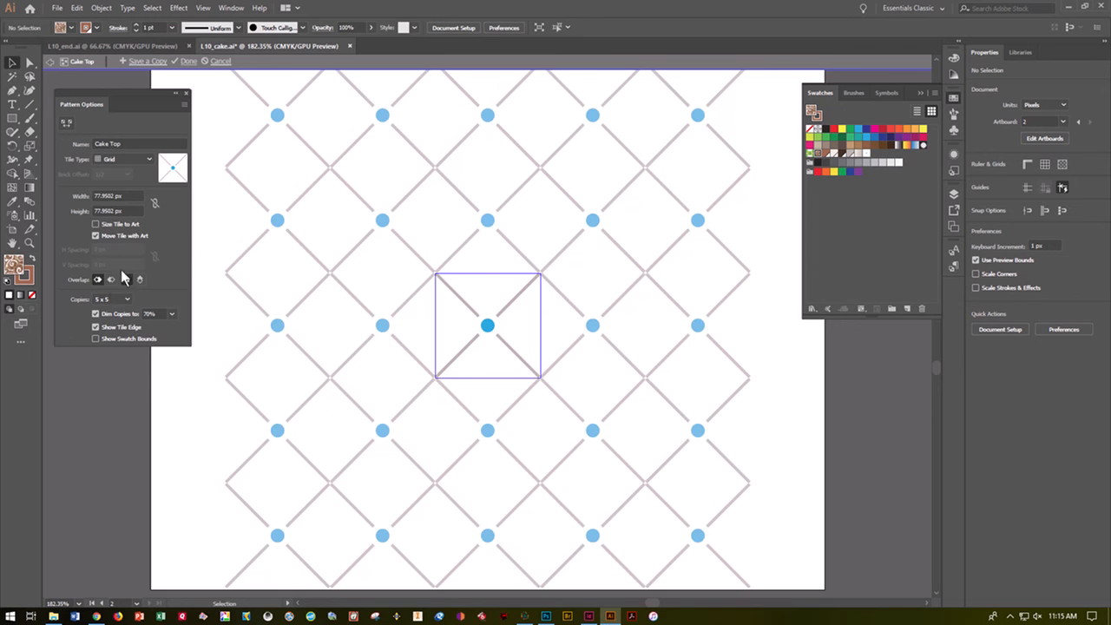
{"action": "left_click", "coordinate": [117, 300]}
{"action": "left_click", "coordinate": [107, 315]}
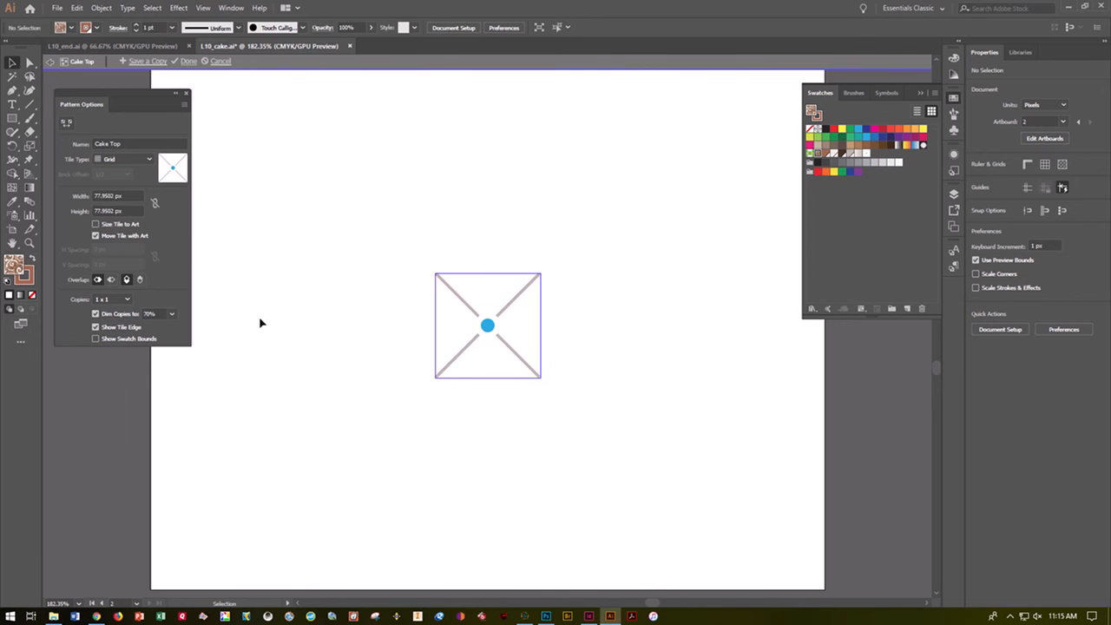
Place a copy of the central blue dot just outside the pattern tile's upper-right corner and deselect it
{"action": "left_click", "coordinate": [487, 324]}
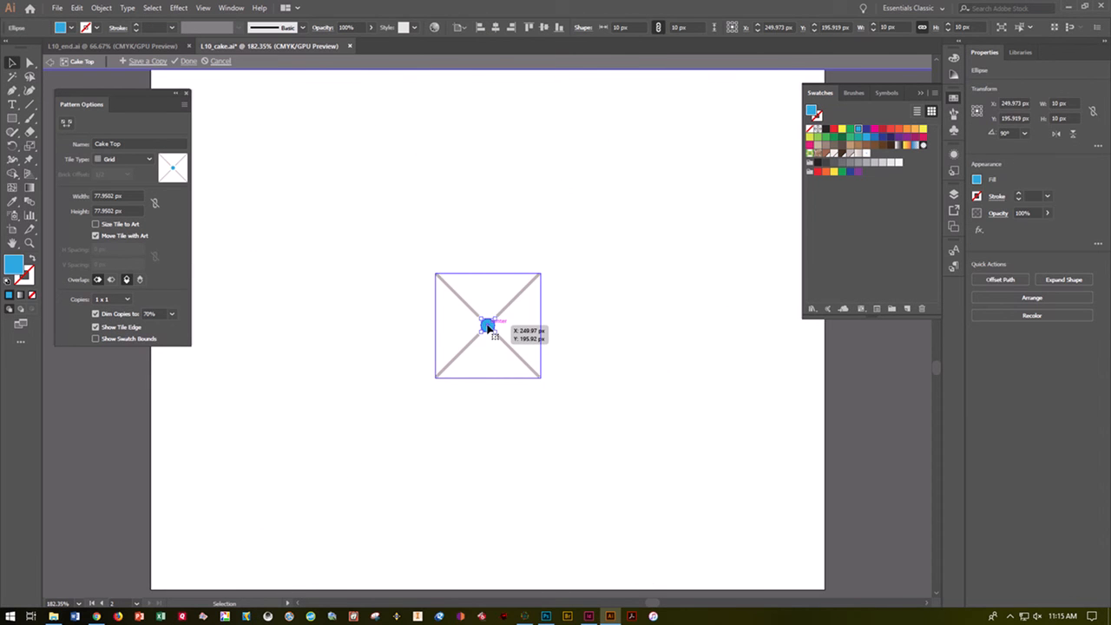
{"action": "left_click_drag", "start_coordinate": [487, 328], "coordinate": [556, 276]}
{"action": "left_click", "coordinate": [568, 311]}
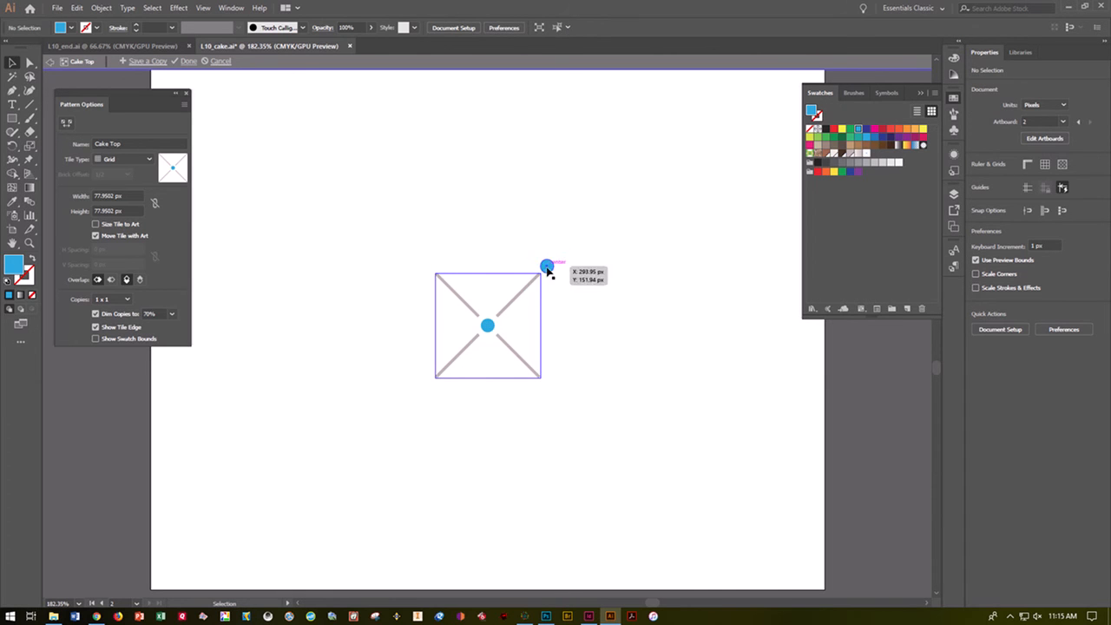
Preview the corner dot in the pattern with 5 x 5 copies and return to 1 x 1
{"action": "left_click", "coordinate": [125, 299]}
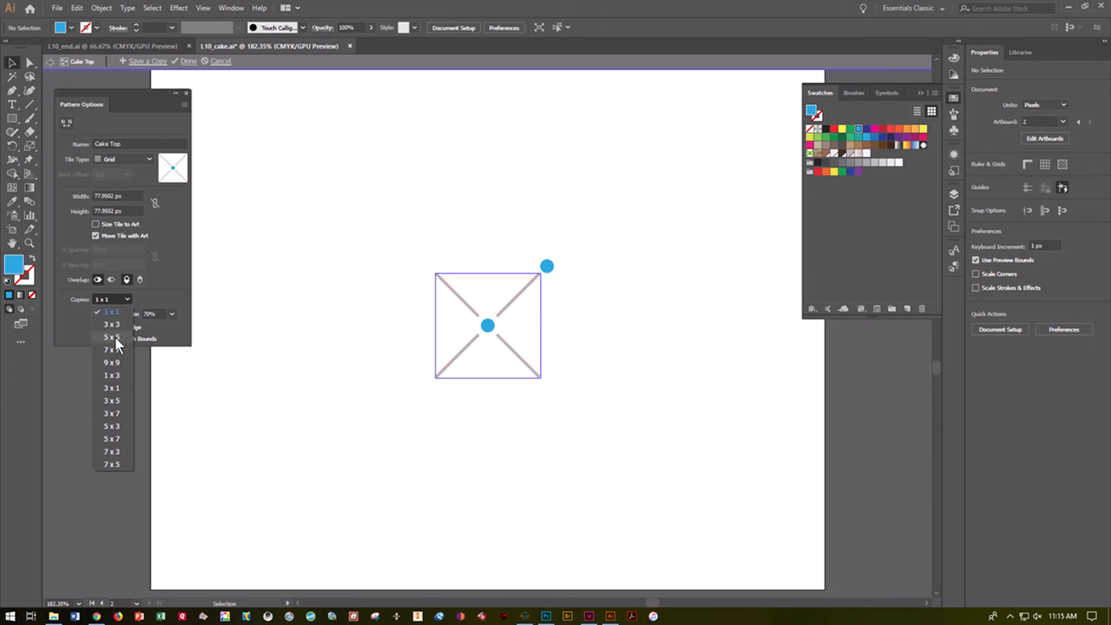
{"action": "left_click", "coordinate": [115, 337]}
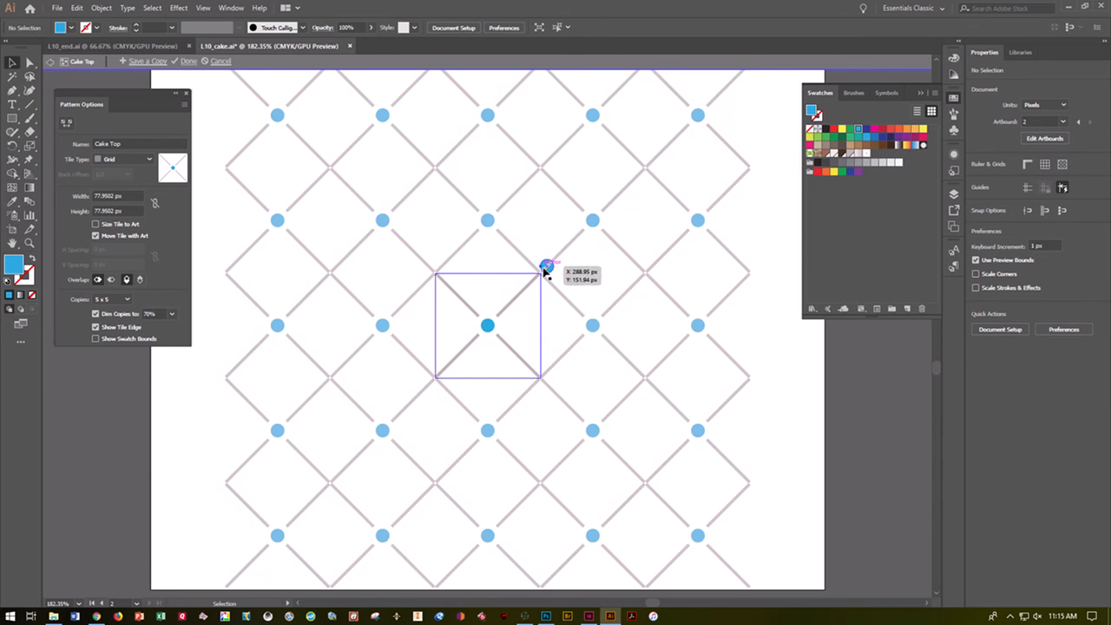
{"action": "left_click", "coordinate": [126, 300]}
{"action": "left_click", "coordinate": [126, 311]}
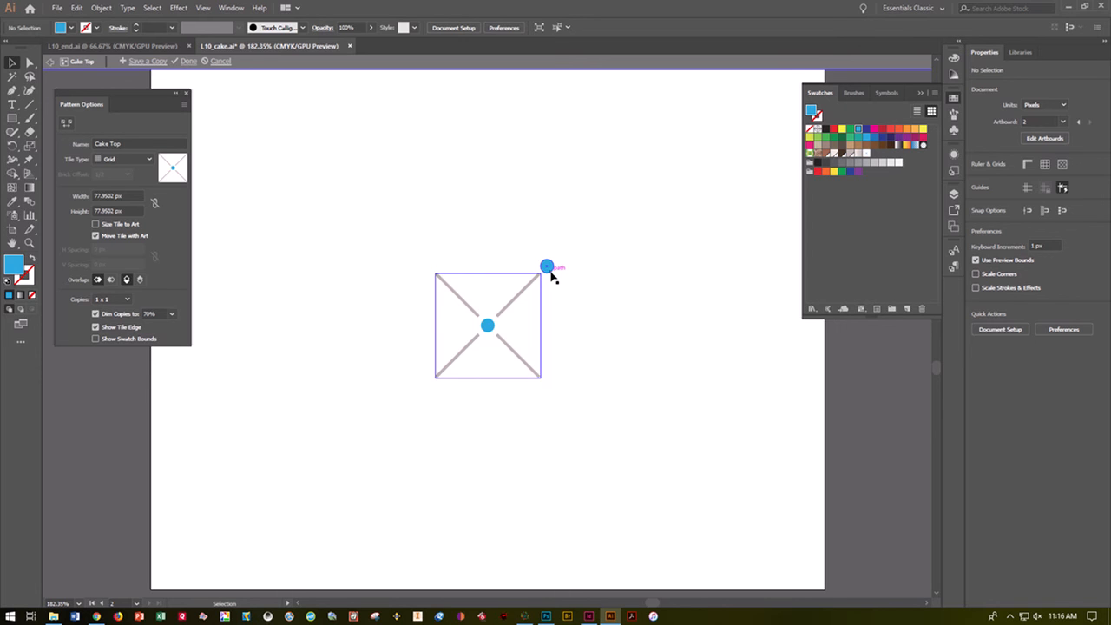
Size the Cake Top pattern tile to its art, set the preview to 5 x 5 copies and finish editing the pattern
{"action": "left_click", "coordinate": [96, 225]}
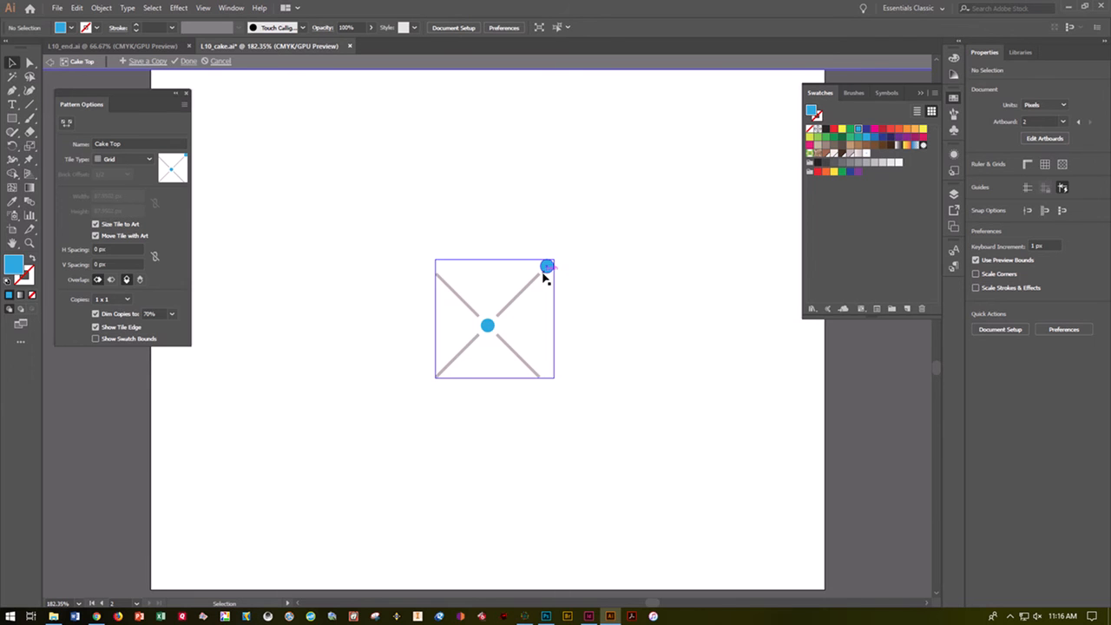
{"action": "left_click", "coordinate": [128, 300]}
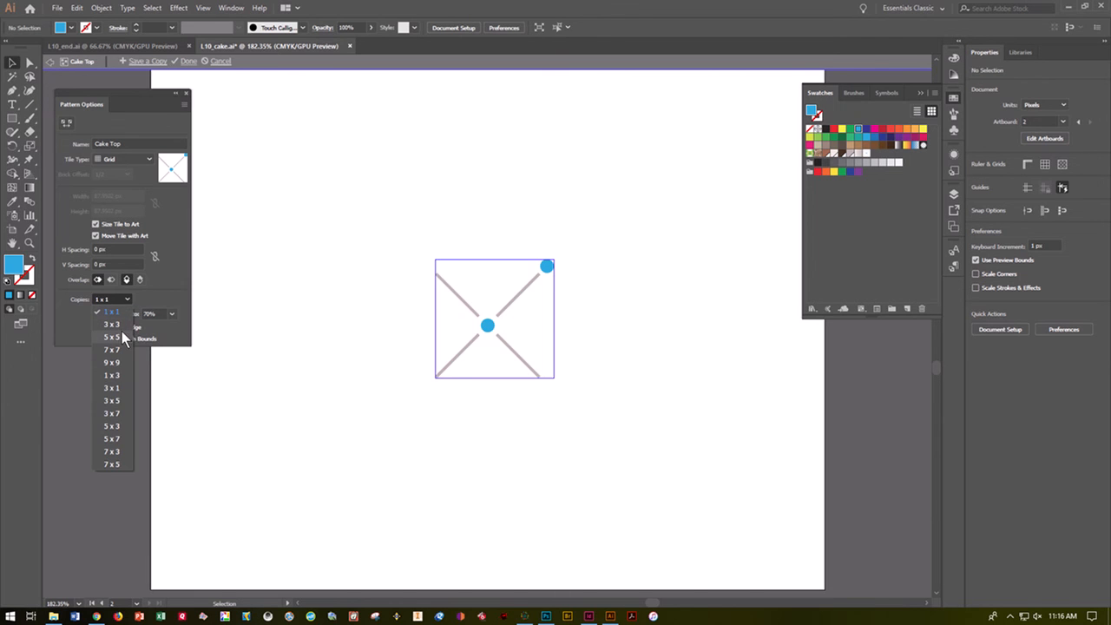
{"action": "left_click", "coordinate": [112, 336]}
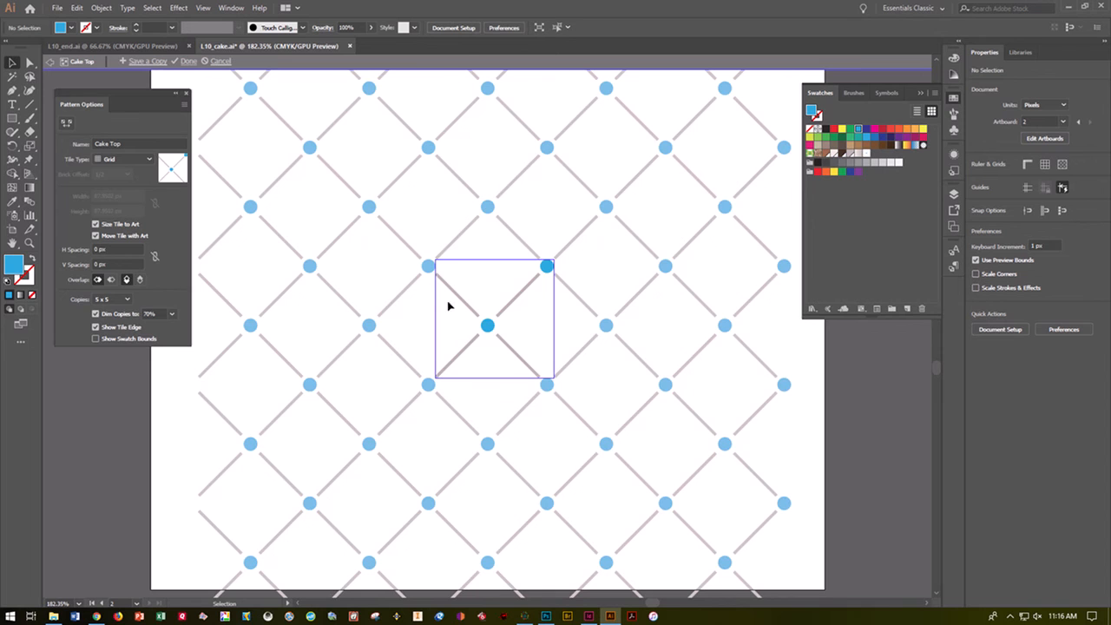
{"action": "left_click", "coordinate": [188, 62]}
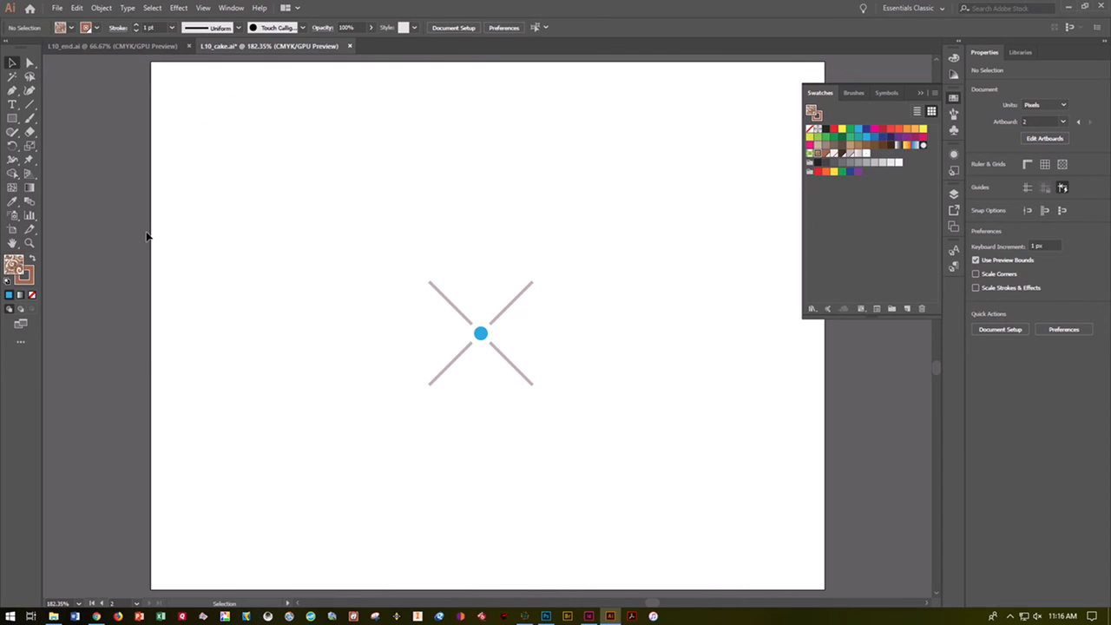
Save the document and return to artboard 1 with the cake illustration
{"action": "key", "text": "a"}
{"action": "key", "text": "ctrl+s"}
{"action": "left_click", "coordinate": [100, 602]}
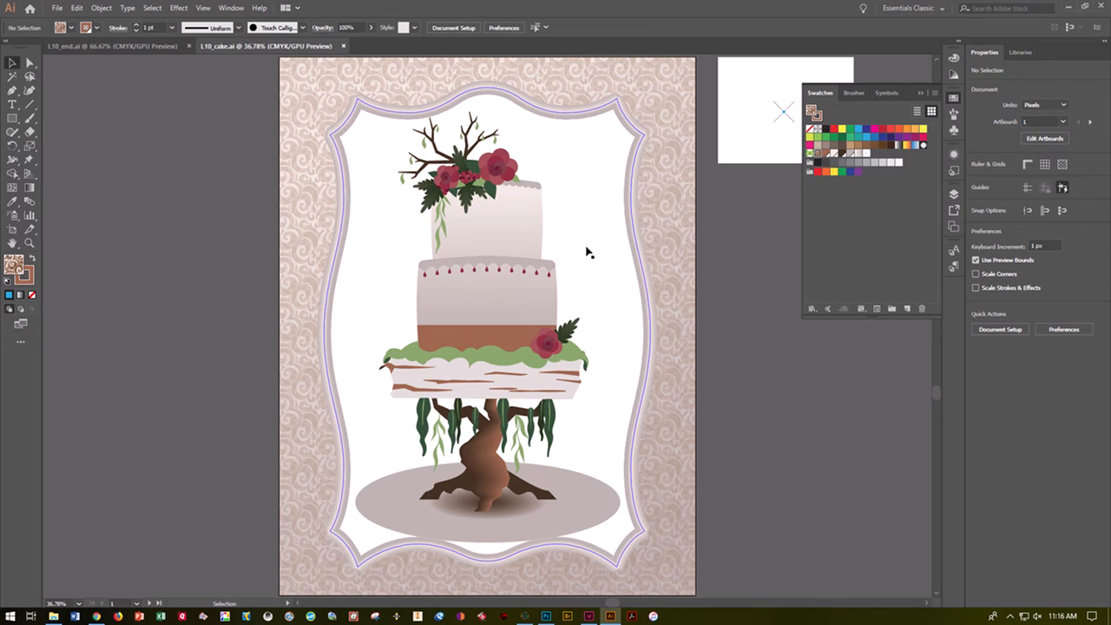
Paste a copy of the top cake tier's shape in front of it and fill the copy with the Cake Top pattern swatch
{"action": "left_click", "coordinate": [533, 239]}
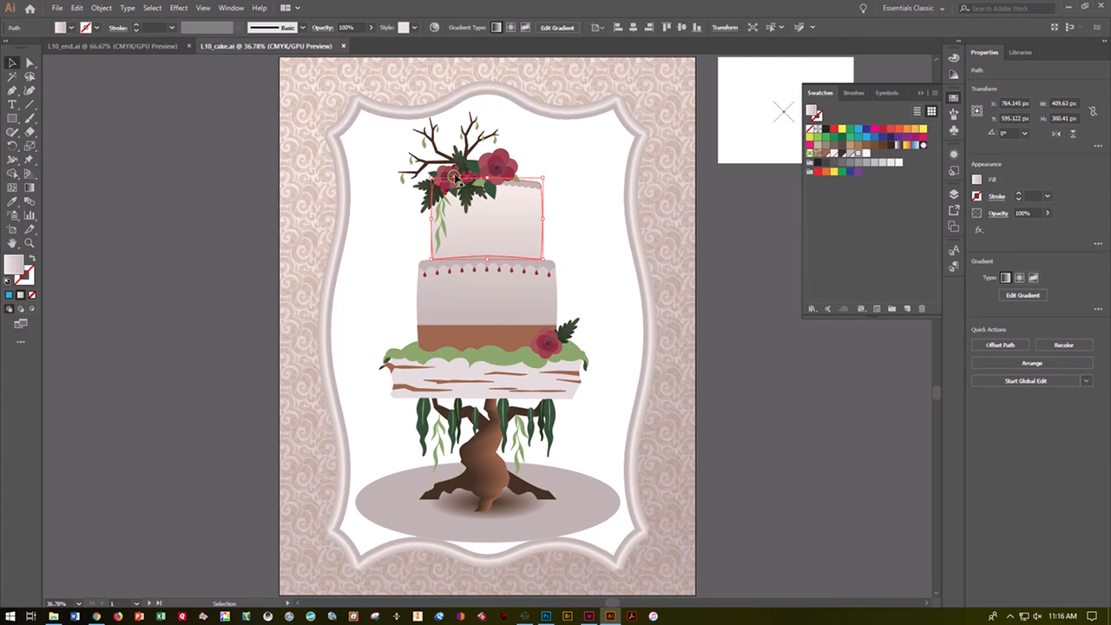
{"action": "left_click", "coordinate": [76, 8]}
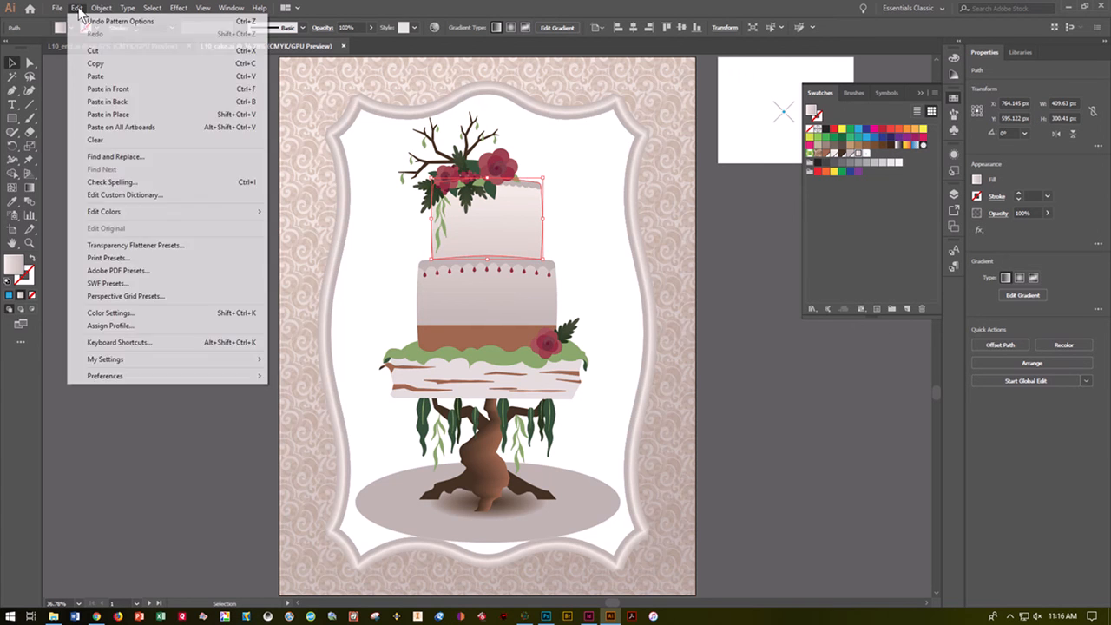
{"action": "left_click", "coordinate": [82, 59]}
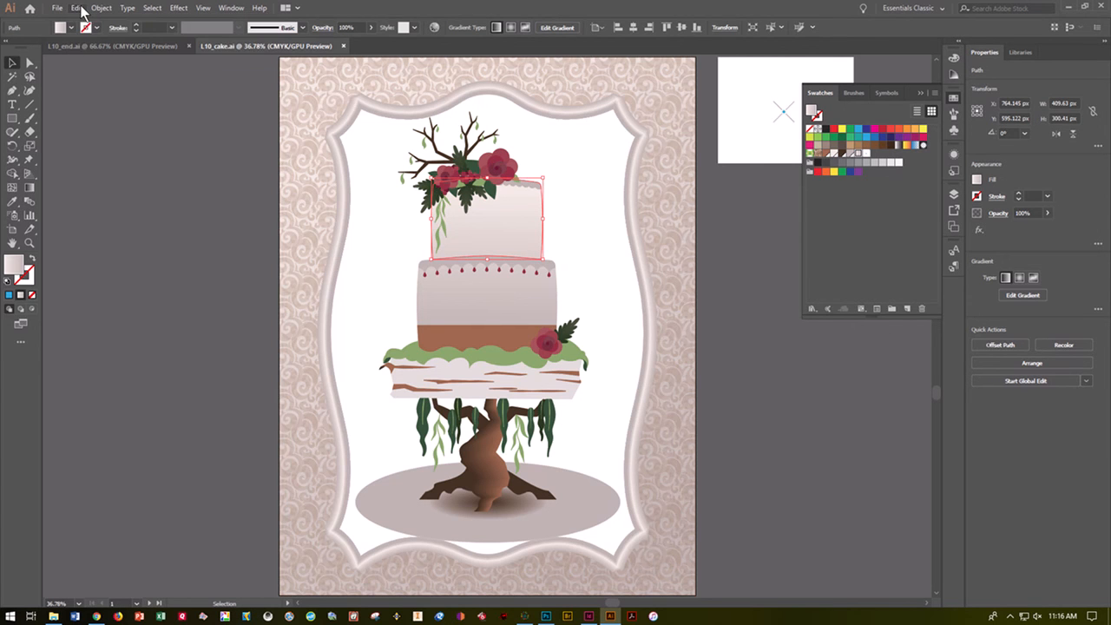
{"action": "left_click", "coordinate": [78, 8]}
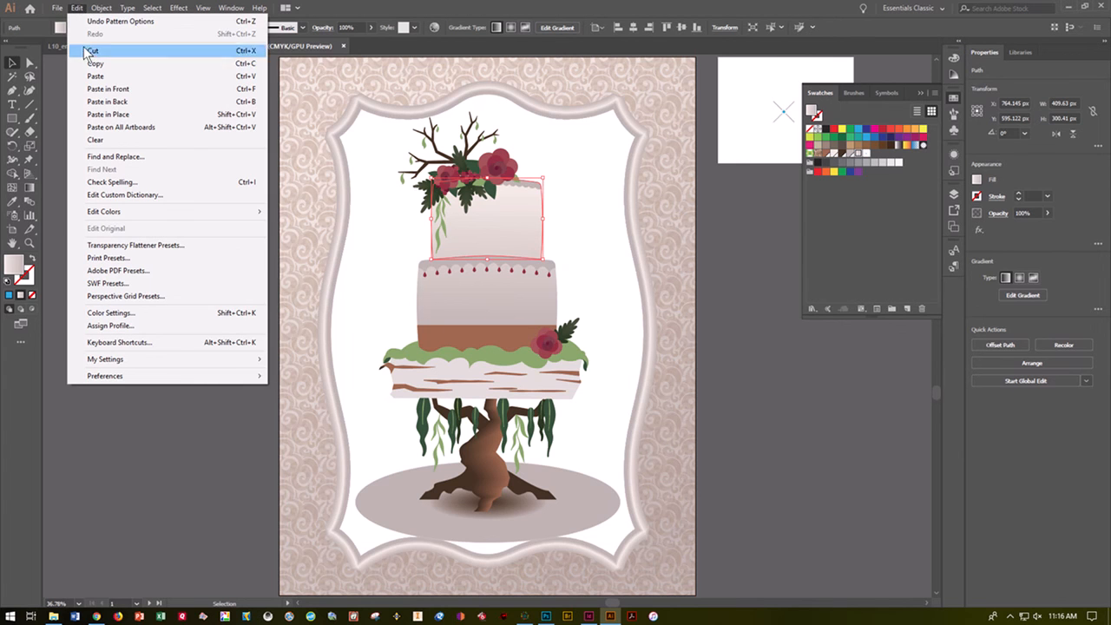
{"action": "left_click", "coordinate": [92, 88]}
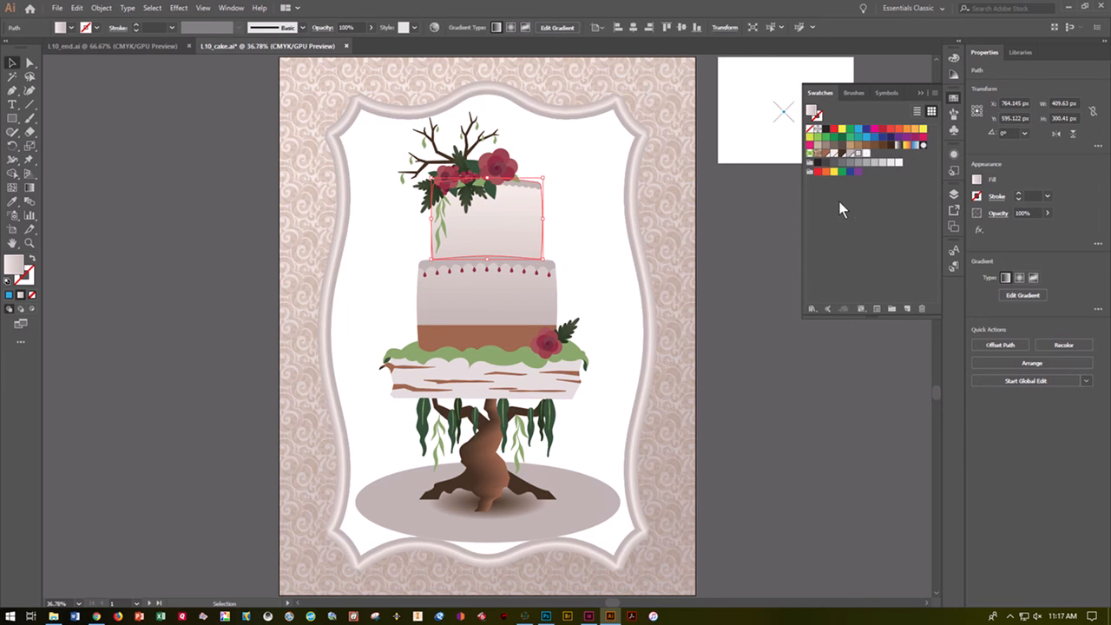
{"action": "left_click", "coordinate": [866, 154]}
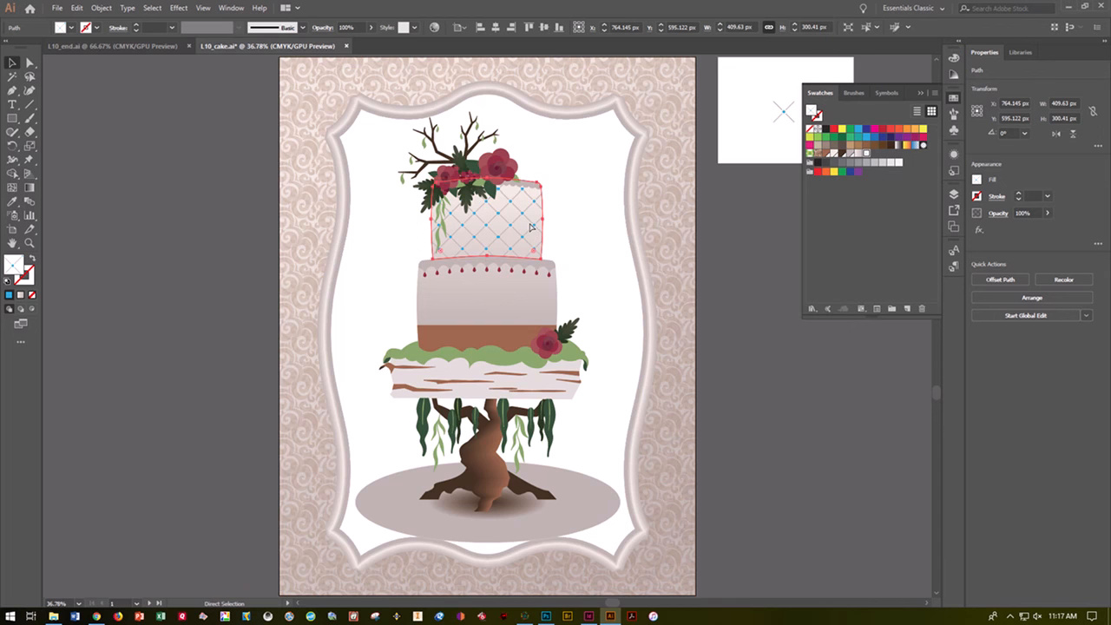
{"action": "key", "text": "ctrl+equal"}
{"action": "key", "text": "ctrl+equal"}
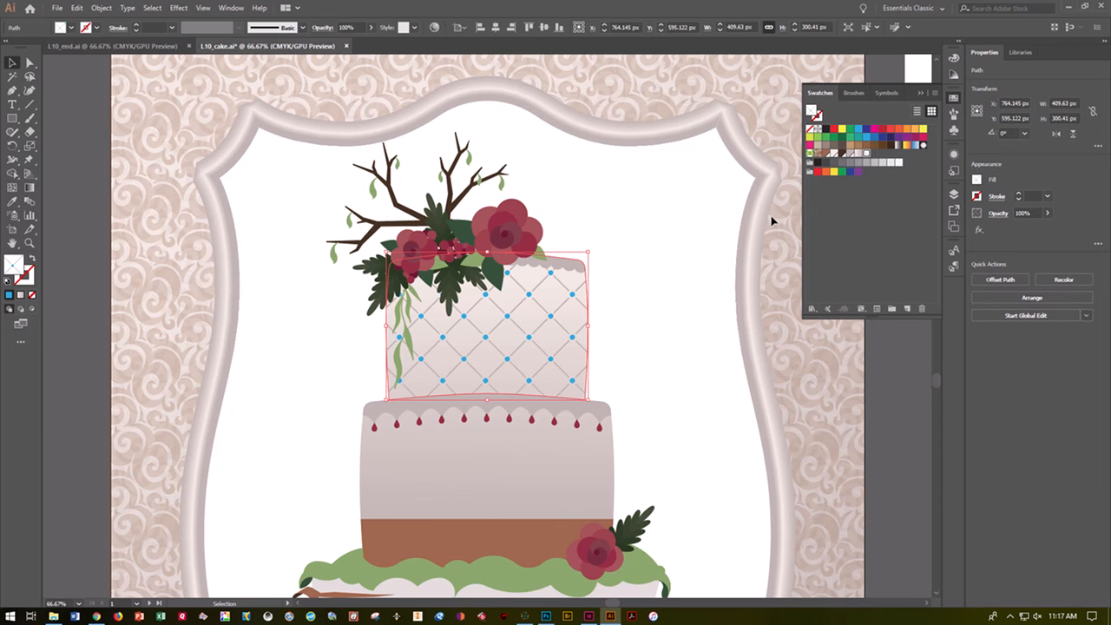
Reopen the Cake Top pattern for editing and set its preview to 1 x 1 copies
{"action": "left_click", "coordinate": [865, 155]}
{"action": "double_click", "coordinate": [865, 154]}
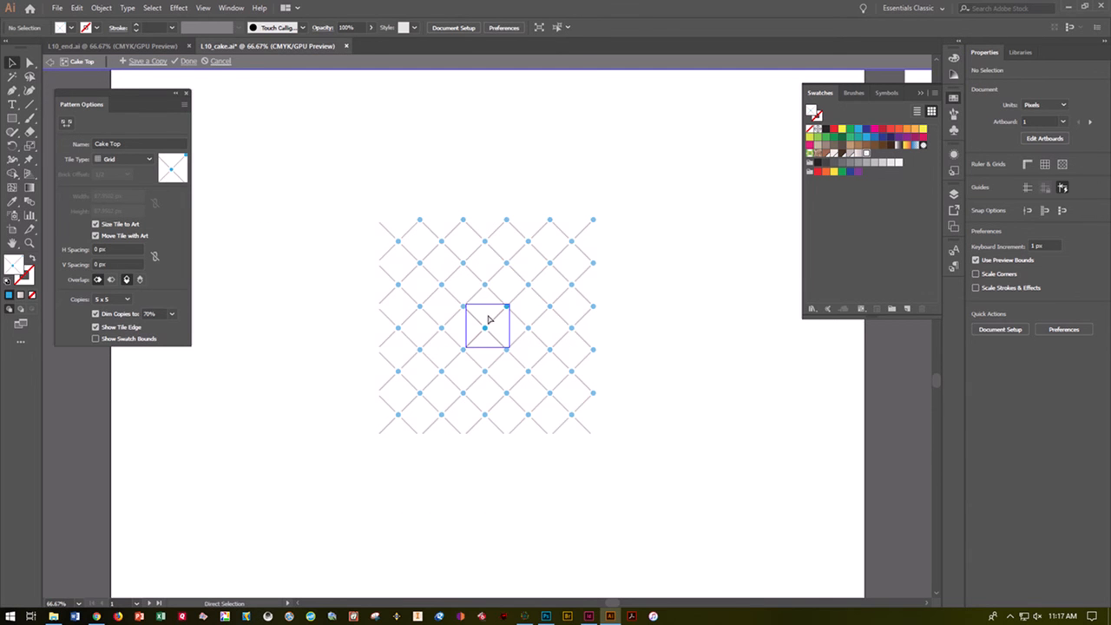
{"action": "key", "text": "ctrl+equal"}
{"action": "key", "text": "ctrl+equal"}
{"action": "key", "text": "ctrl+equal"}
{"action": "key", "text": "v"}
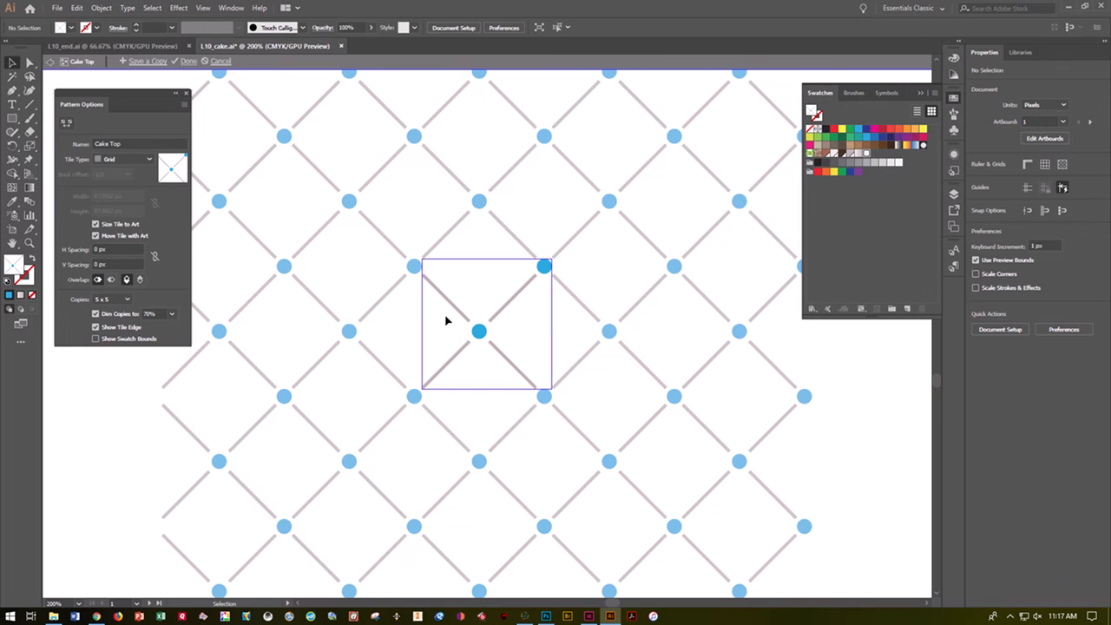
{"action": "left_click", "coordinate": [126, 299]}
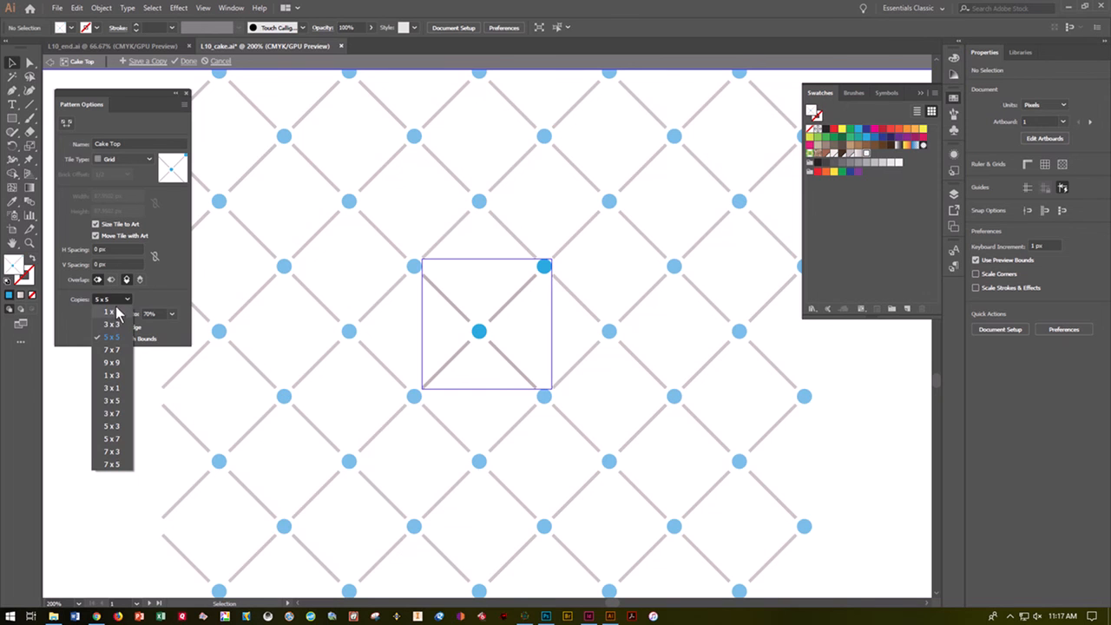
{"action": "left_click", "coordinate": [114, 310]}
Recolor both blue dots in the pattern tile with the brown swatch and finish editing the pattern
{"action": "left_click", "coordinate": [479, 330]}
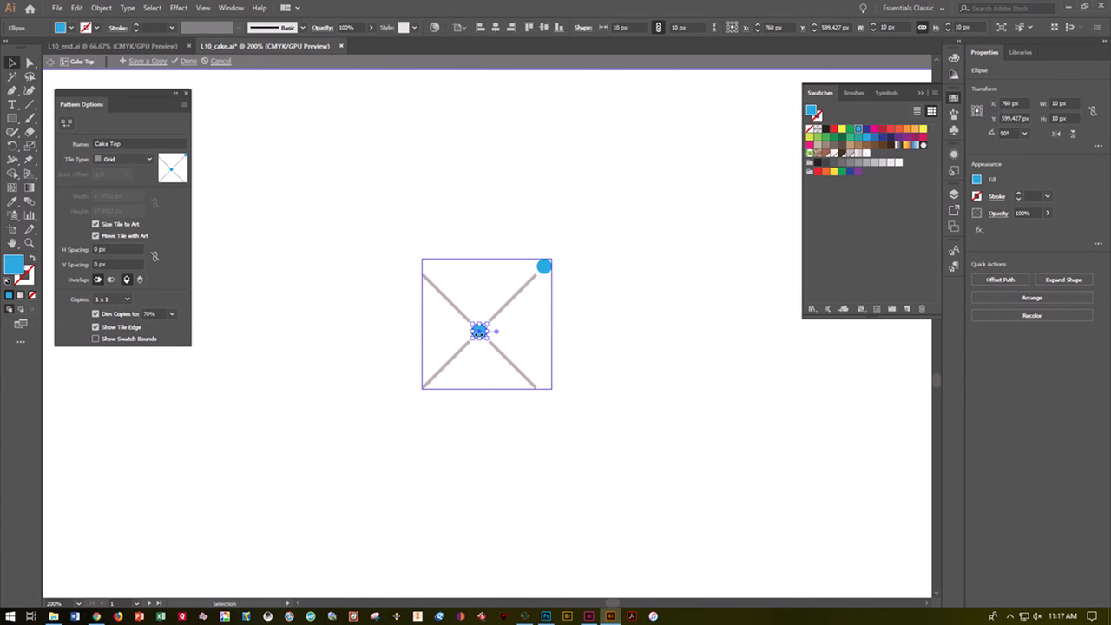
{"action": "left_click", "coordinate": [545, 267], "text": "shift"}
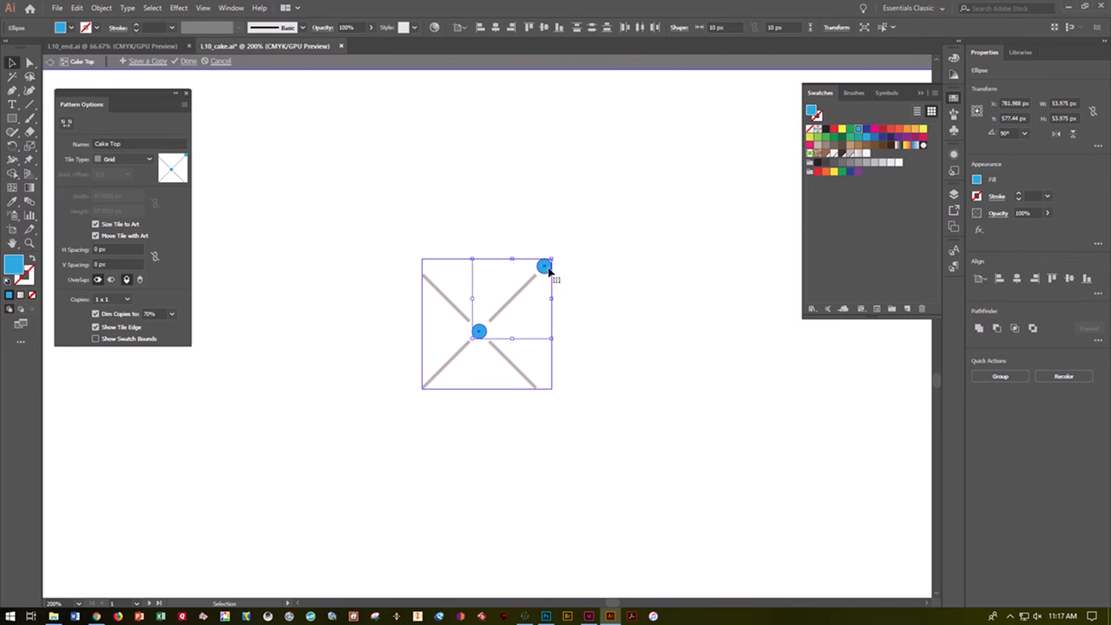
{"action": "left_click", "coordinate": [825, 154]}
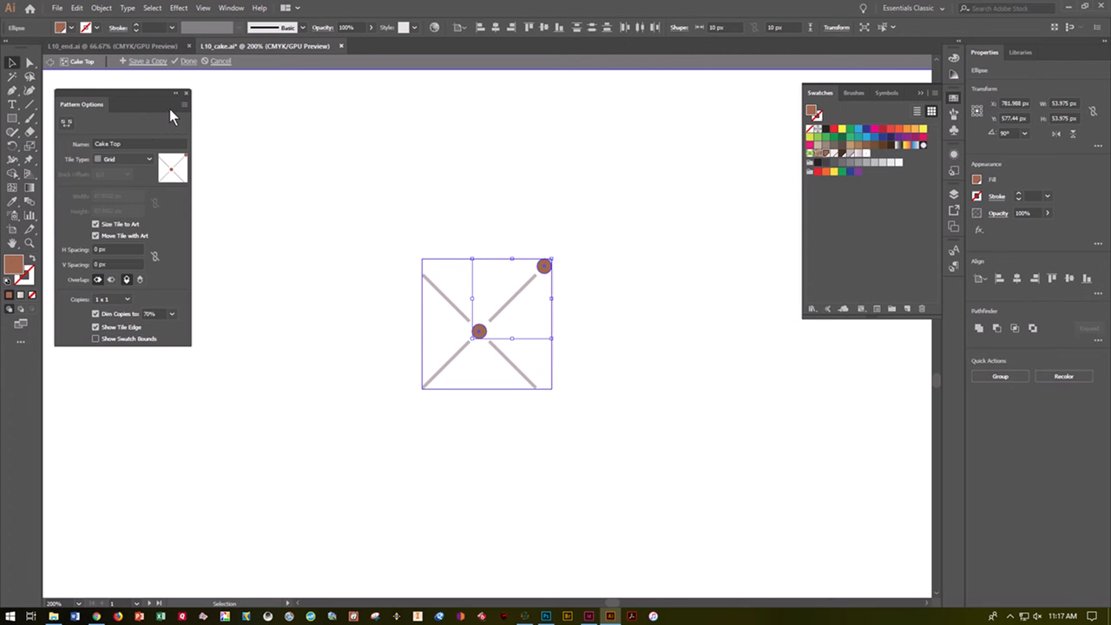
{"action": "left_click", "coordinate": [189, 60]}
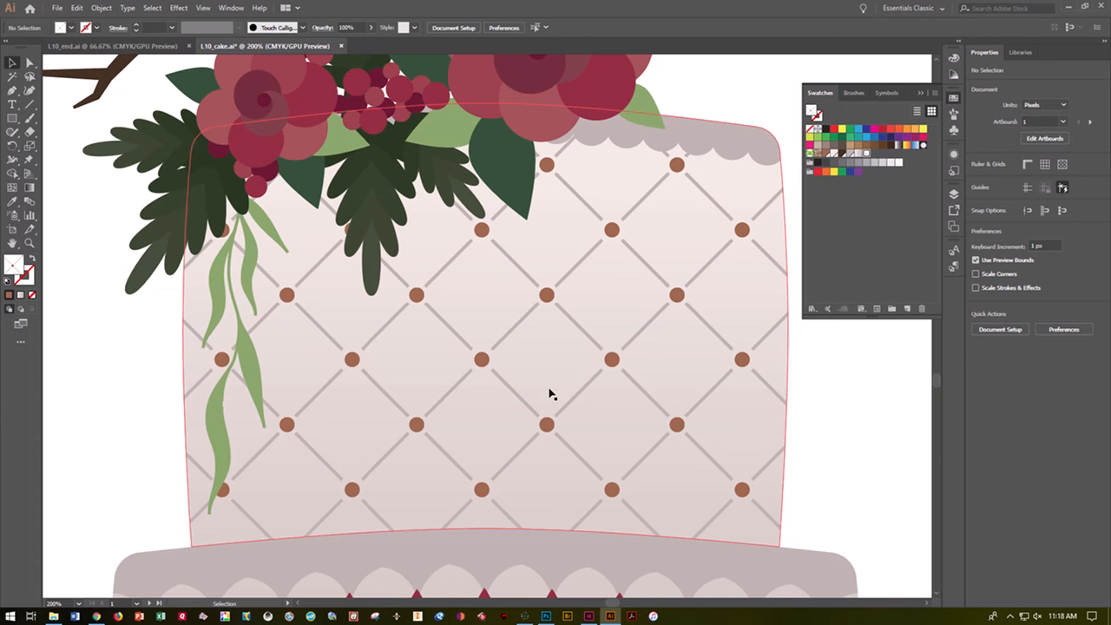
Scale only the pattern inside the top tier uniformly to 50%, without transforming the shape itself
{"action": "left_click", "coordinate": [191, 323]}
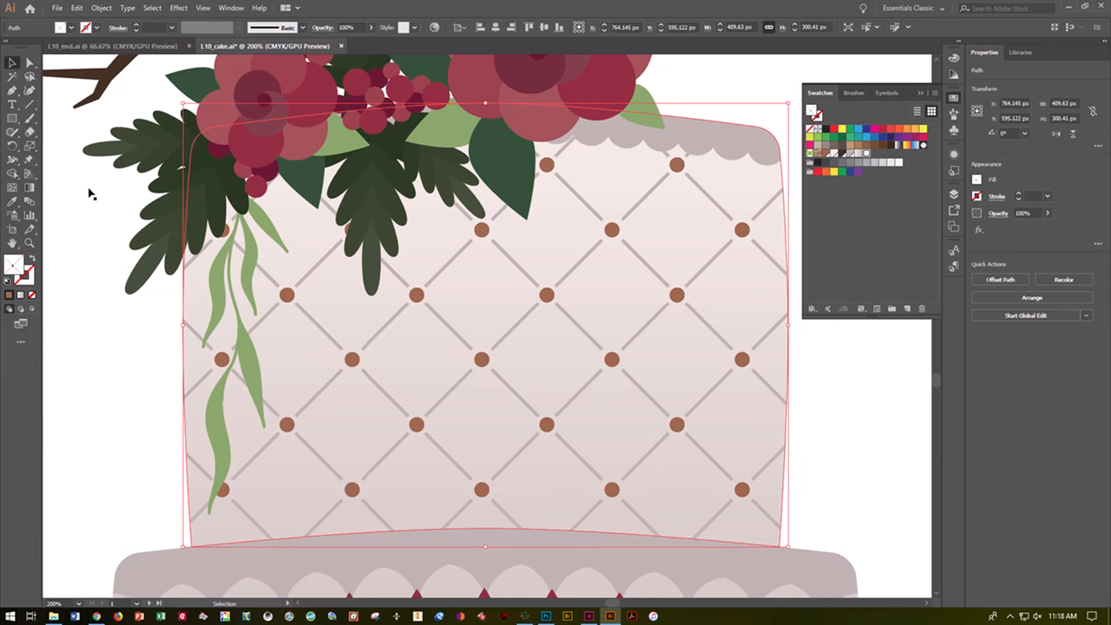
{"action": "double_click", "coordinate": [30, 147]}
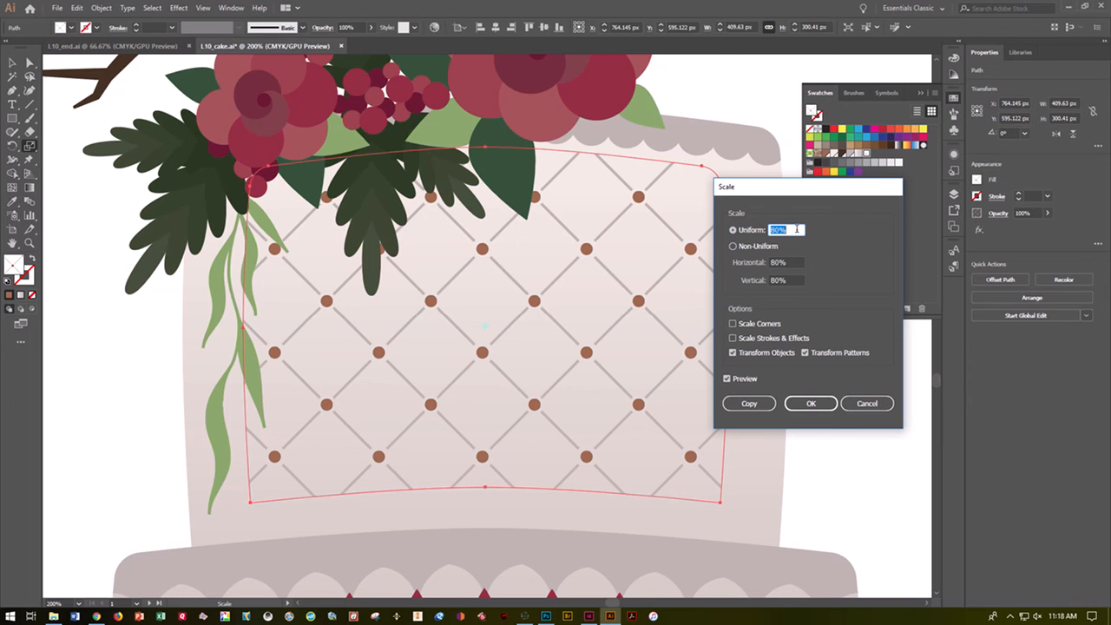
{"action": "type", "text": "50"}
{"action": "left_click", "coordinate": [732, 353]}
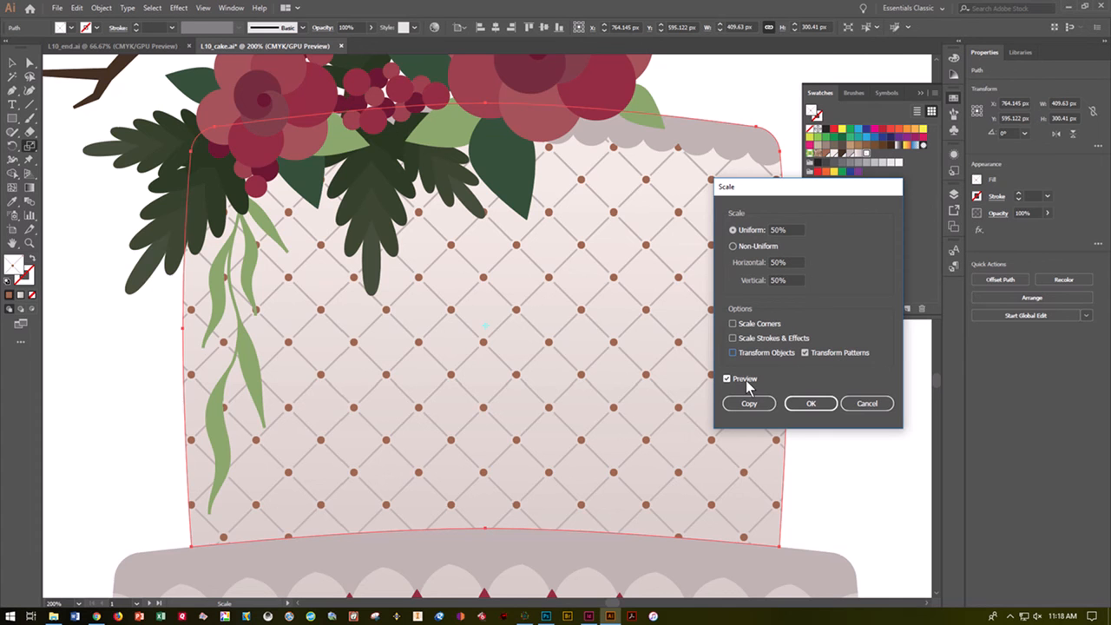
{"action": "left_click", "coordinate": [809, 405]}
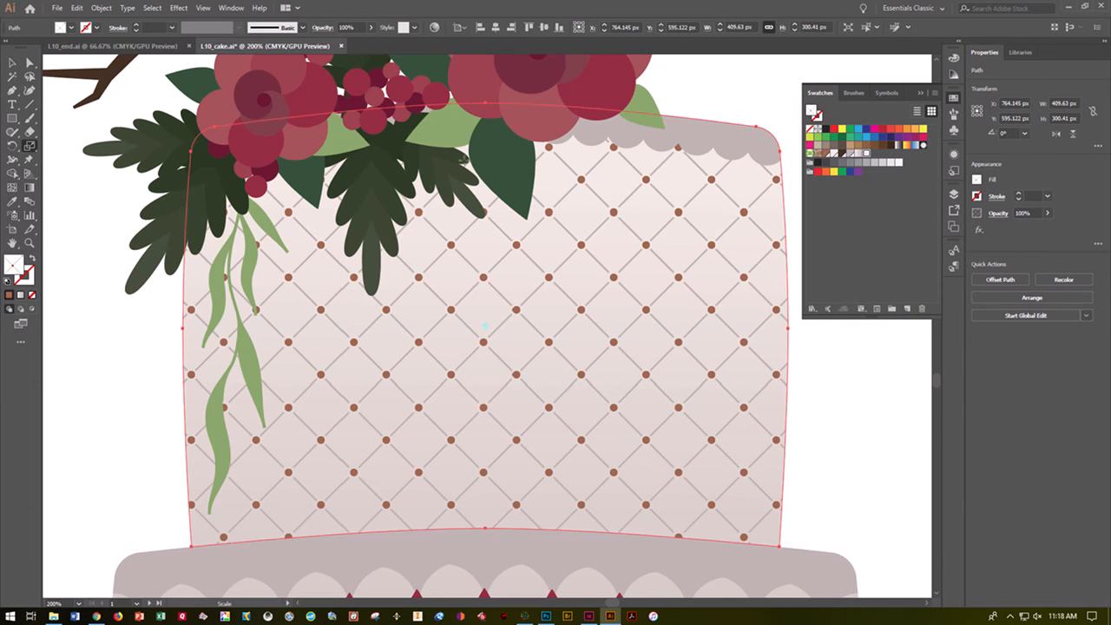
Fit the cake artboard in the window and show all hidden objects
{"action": "left_click", "coordinate": [203, 8]}
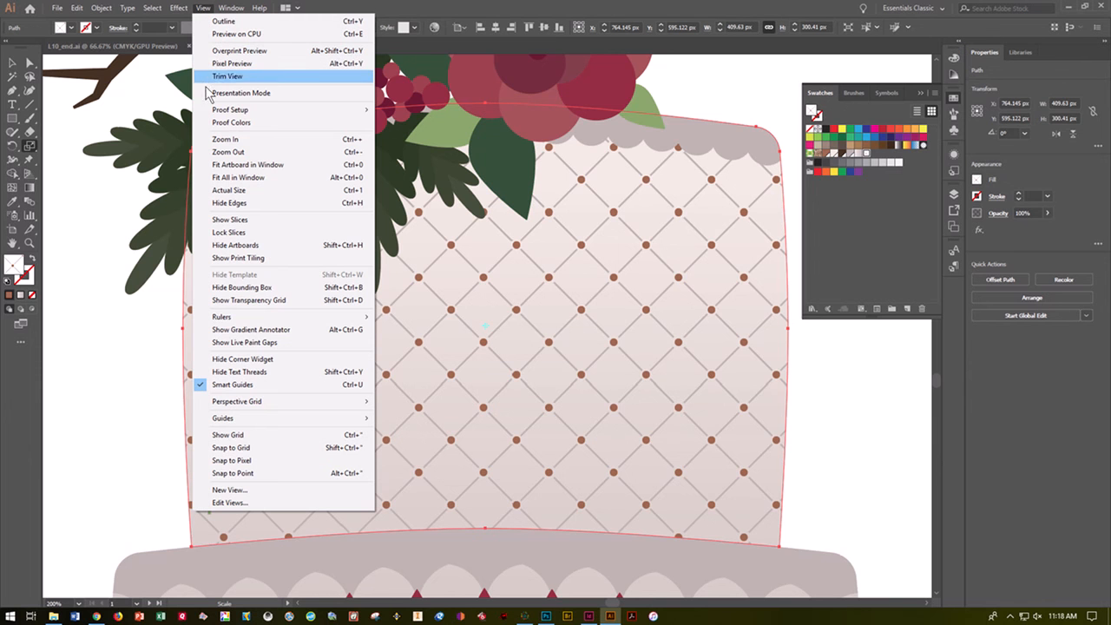
{"action": "left_click", "coordinate": [222, 164]}
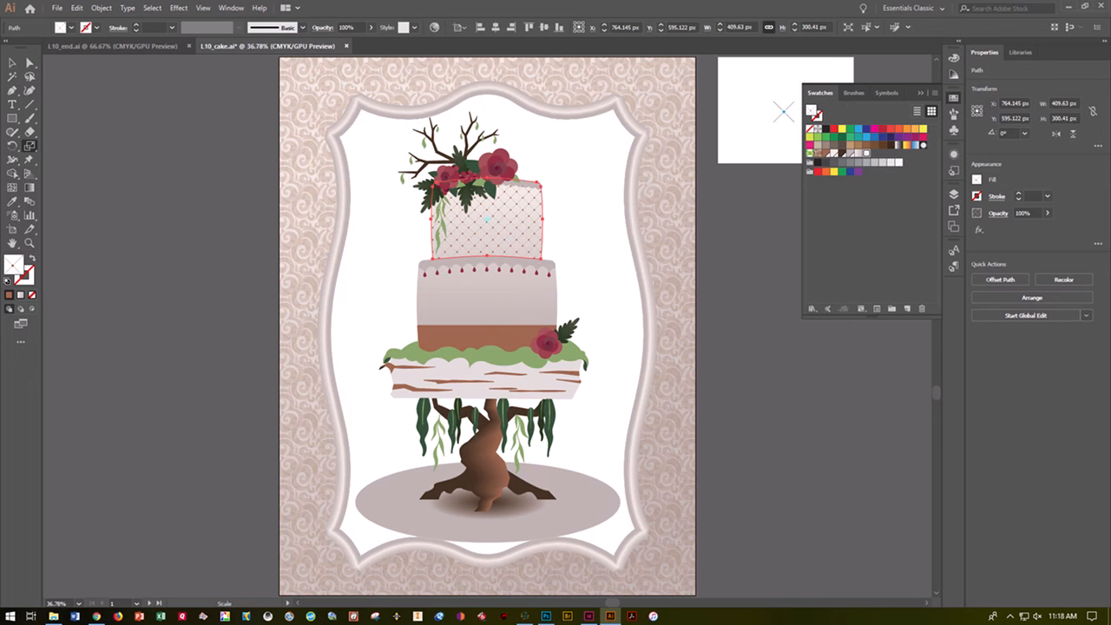
{"action": "left_click", "coordinate": [101, 8]}
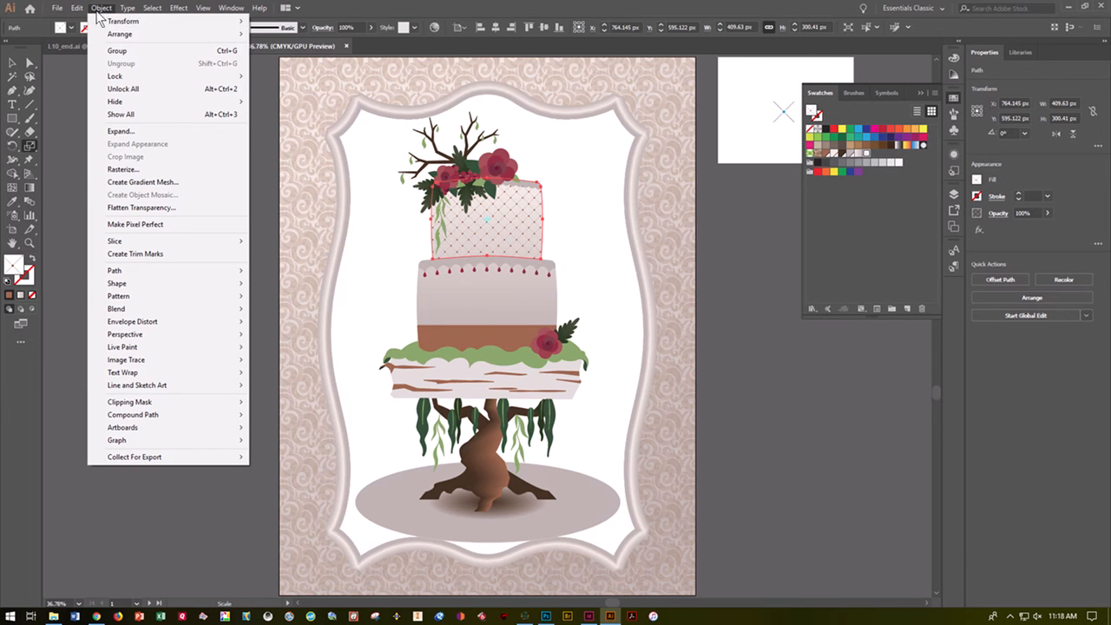
{"action": "left_click", "coordinate": [119, 114]}
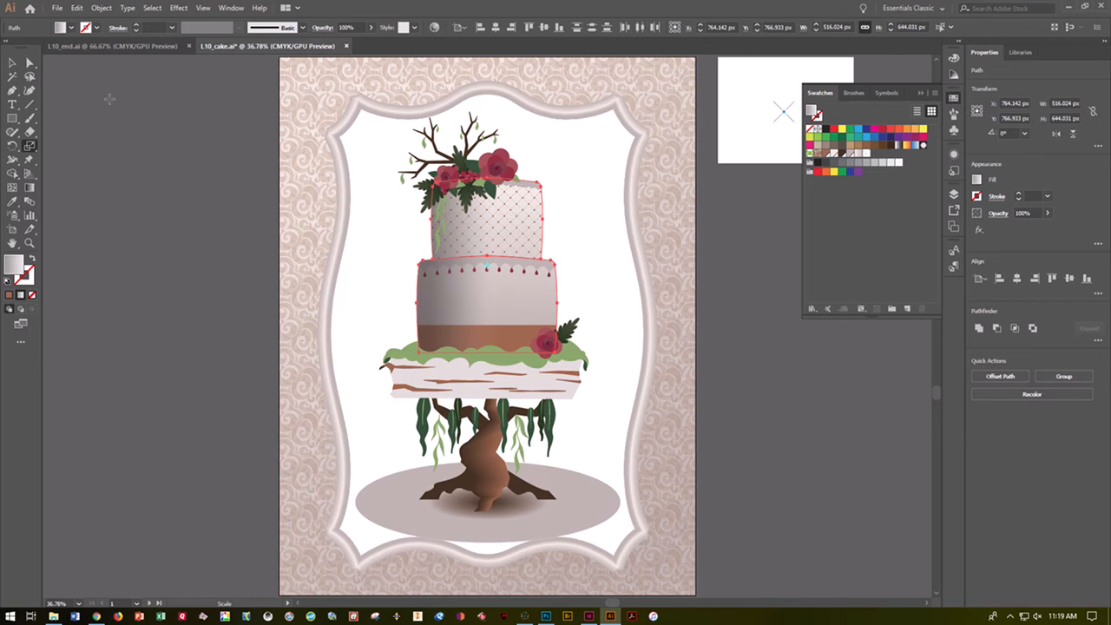
Save the illustration as L10_cake.ai in the Lesson10 folder, replacing the existing file and keeping the Illustrator CC version option
{"action": "left_click", "coordinate": [57, 9]}
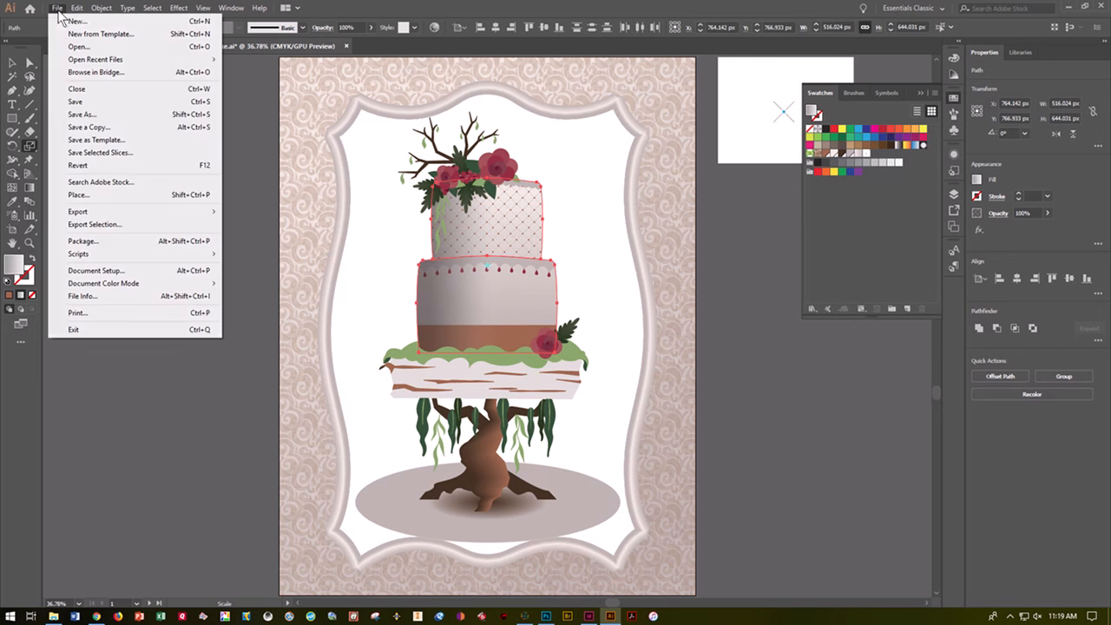
{"action": "left_click", "coordinate": [72, 115]}
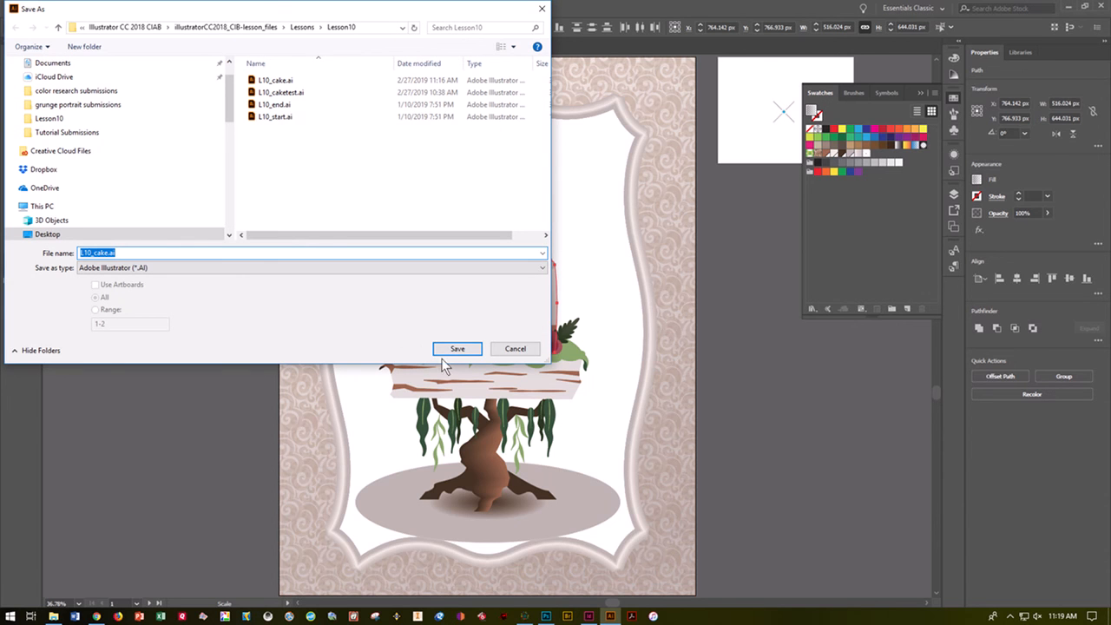
{"action": "left_click", "coordinate": [462, 351]}
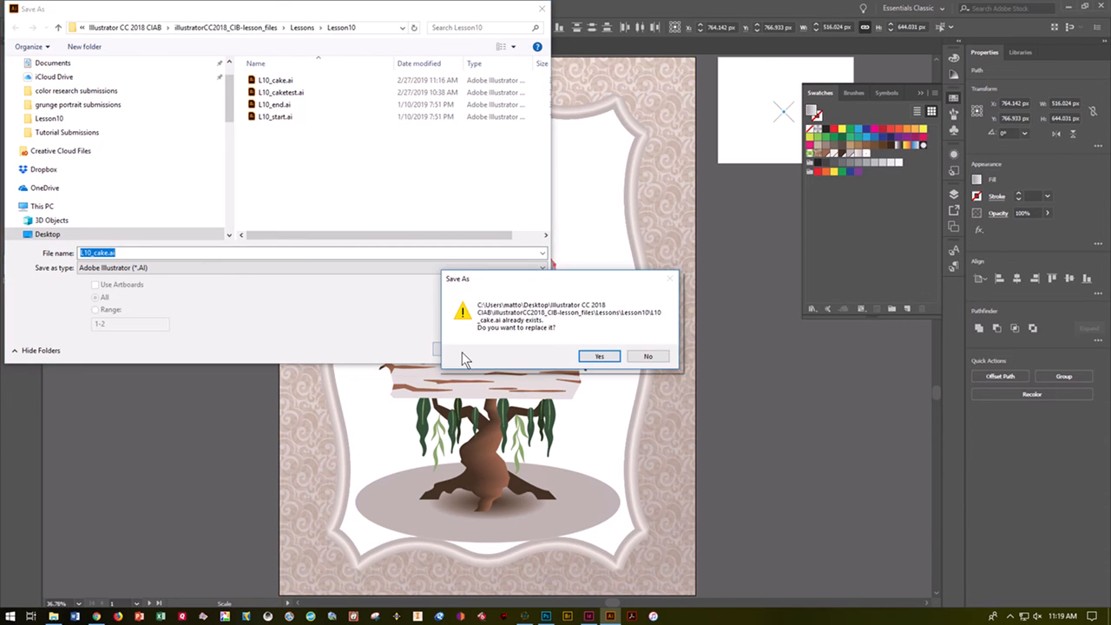
{"action": "left_click", "coordinate": [599, 357]}
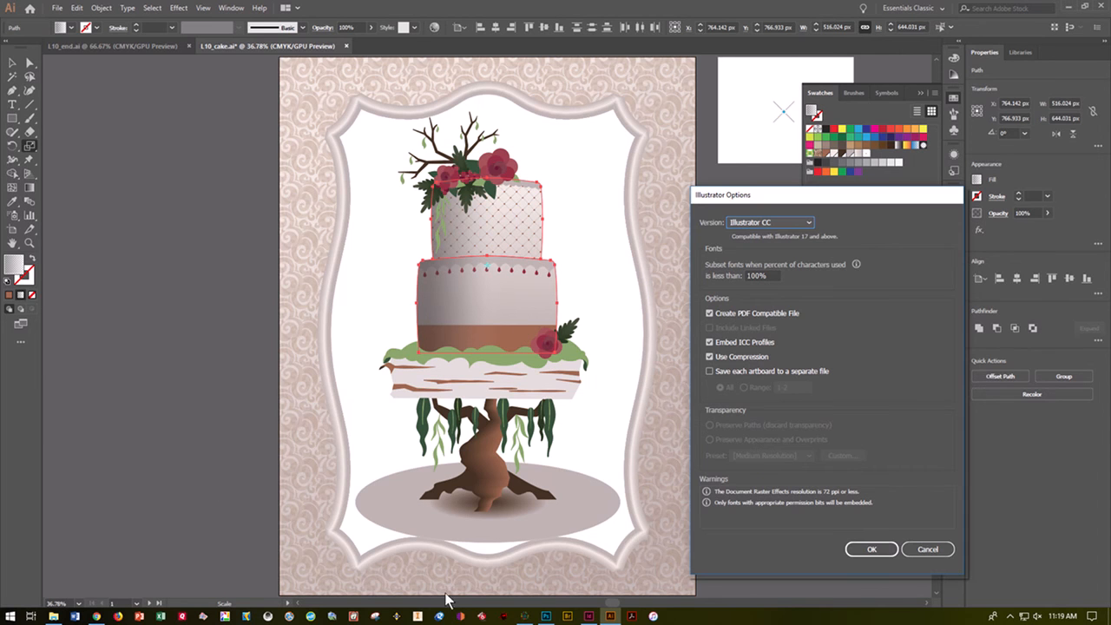
{"action": "left_click", "coordinate": [869, 550]}
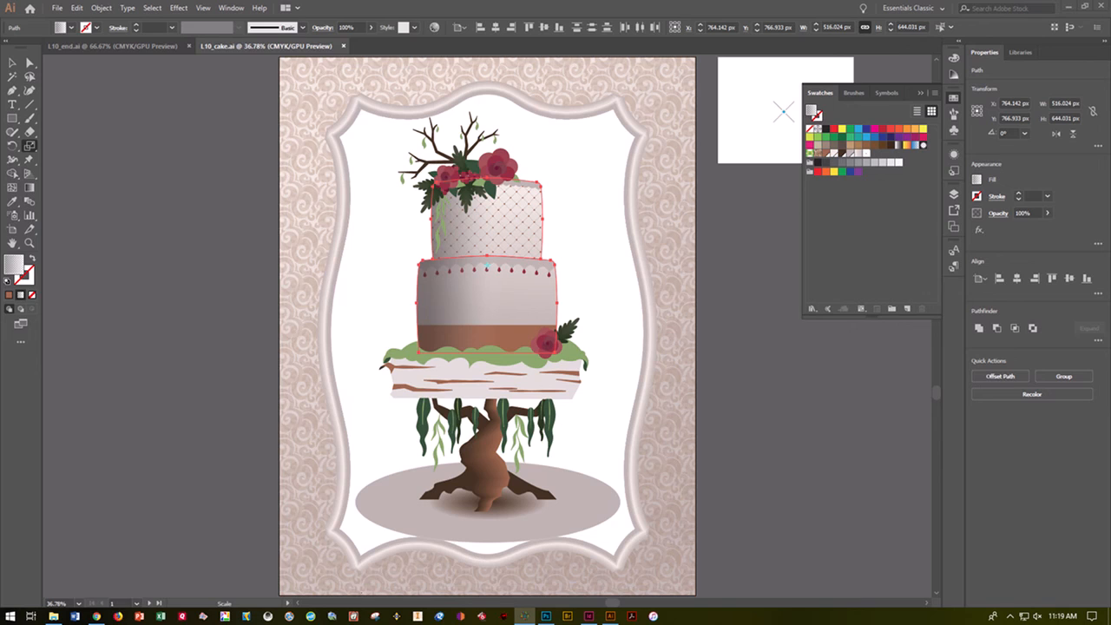